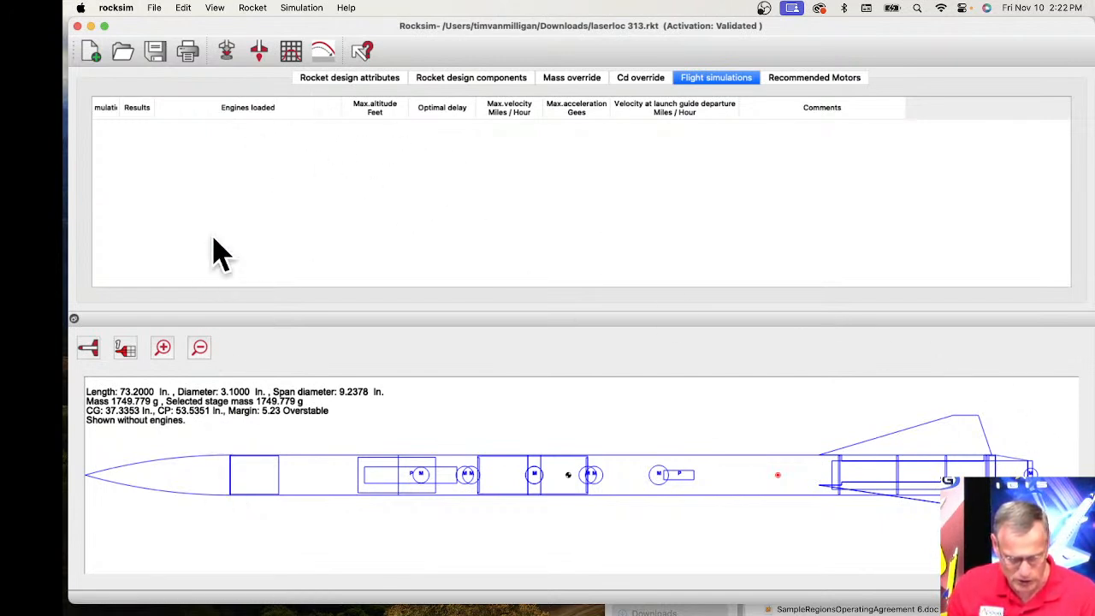
Prepare a new flight simulation with the Aerotech I215R engine and an ejection delay of 14 seconds
left_click(231, 58)
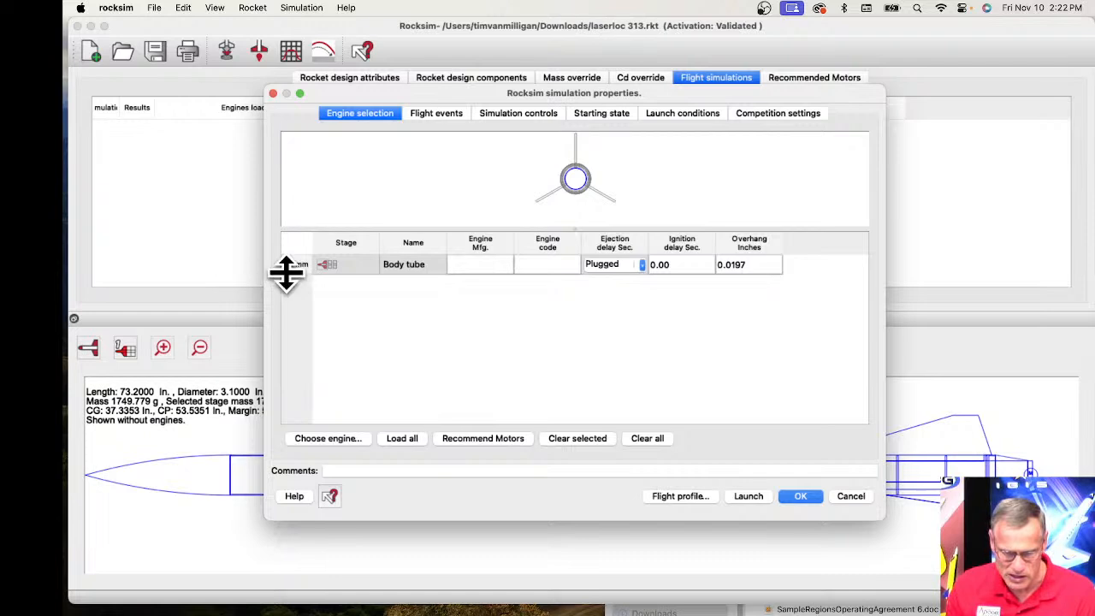
left_click(338, 439)
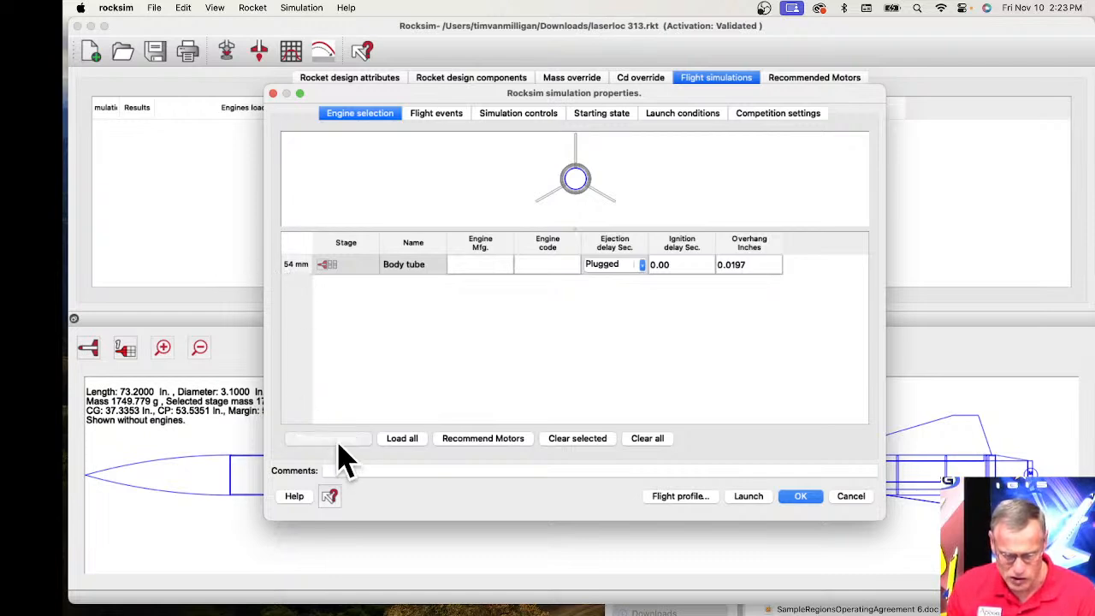
scroll(513, 248, "down", 3)
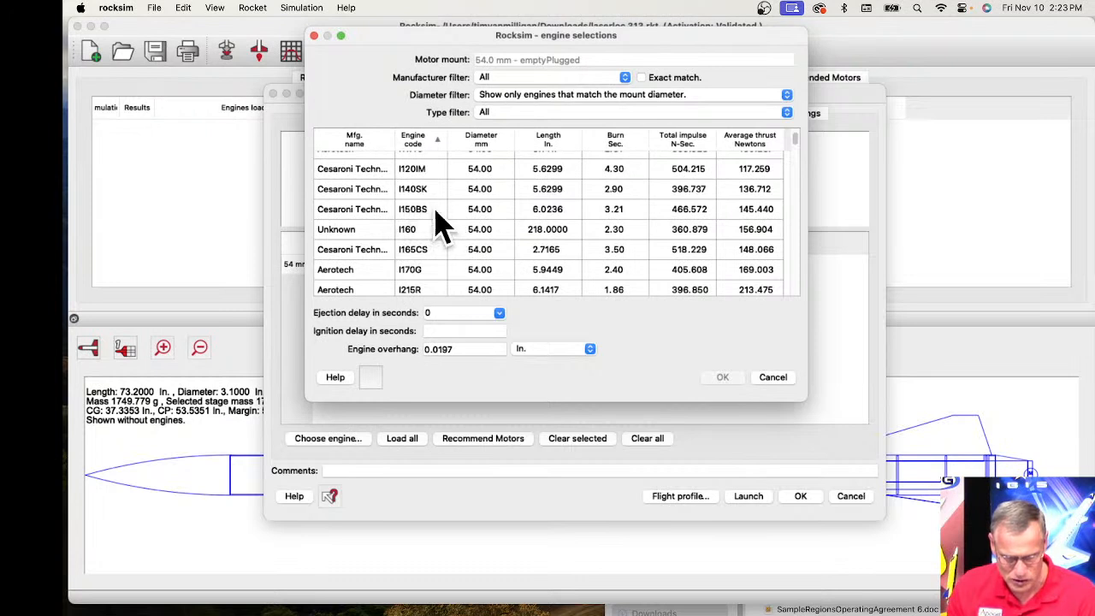
left_click(417, 290)
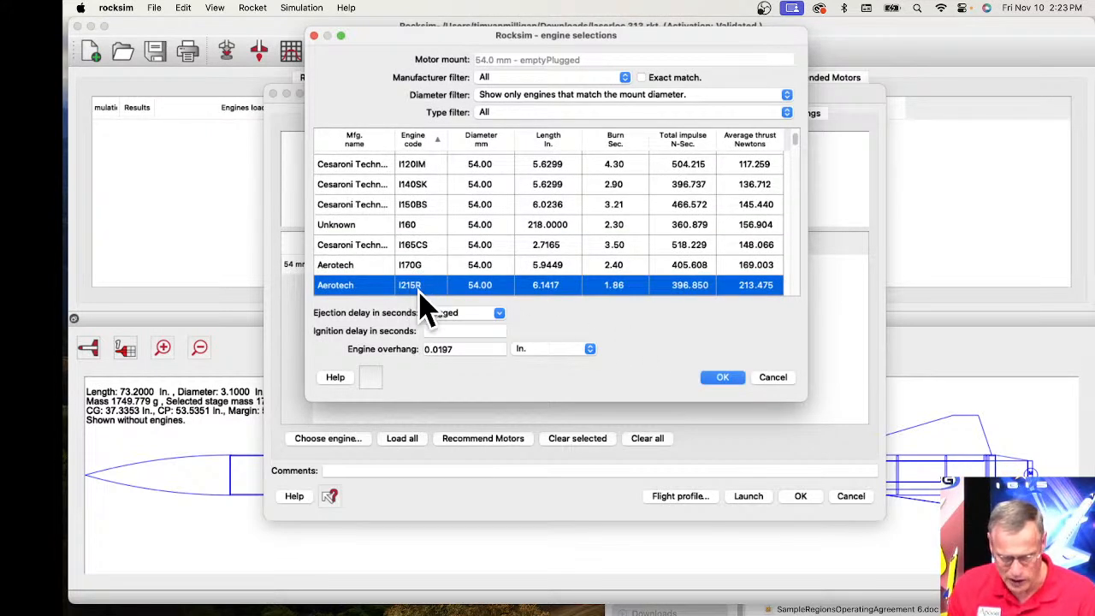
left_click(499, 313)
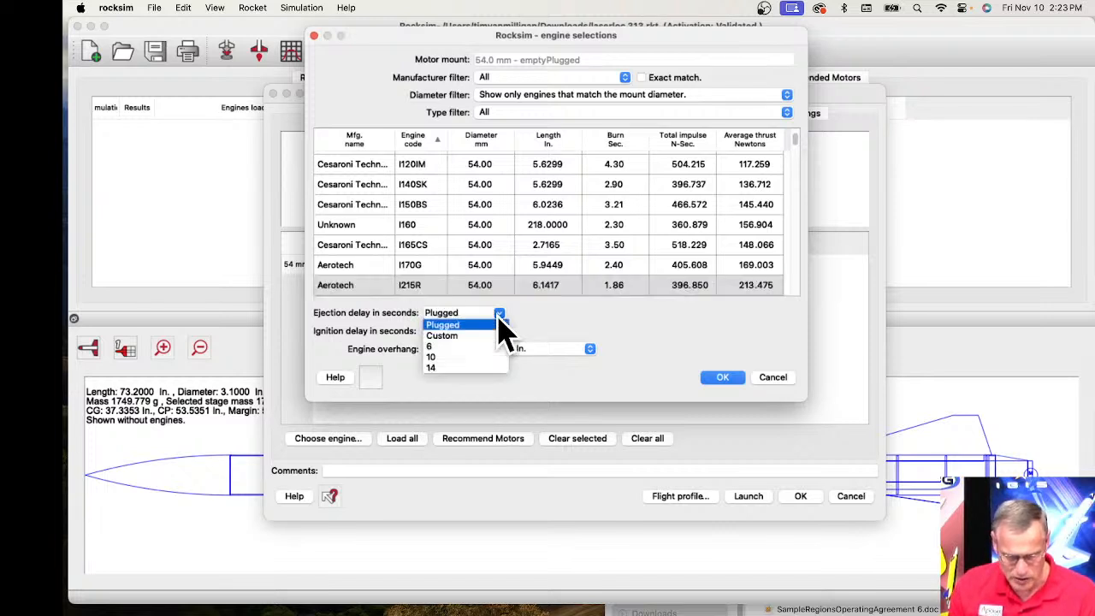
left_click(495, 368)
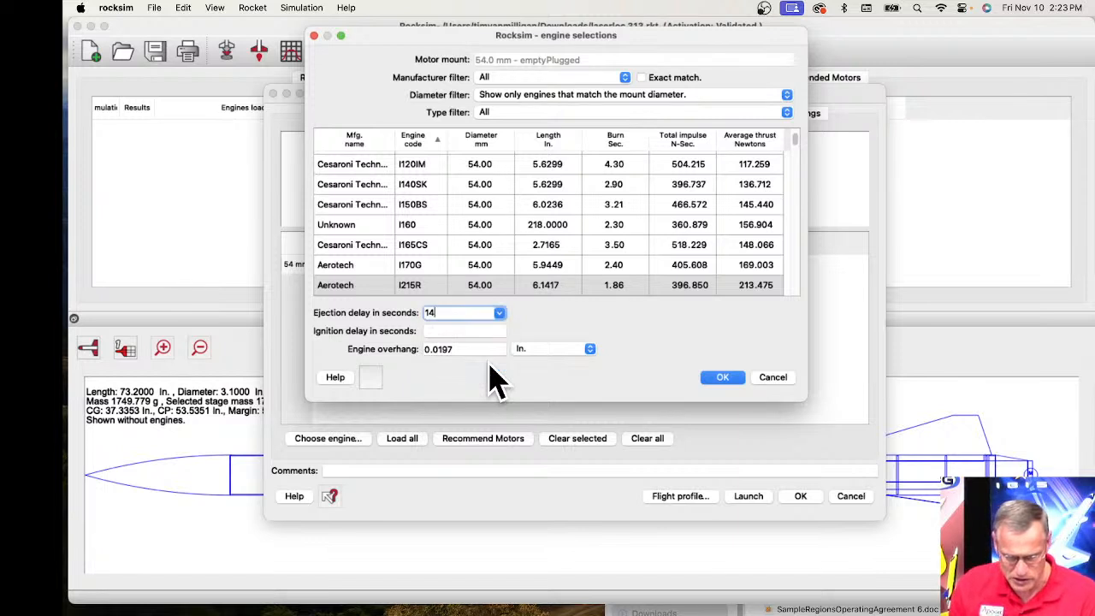
Set the engine overhang to .25 in. and accept the engine selection
left_click(461, 348)
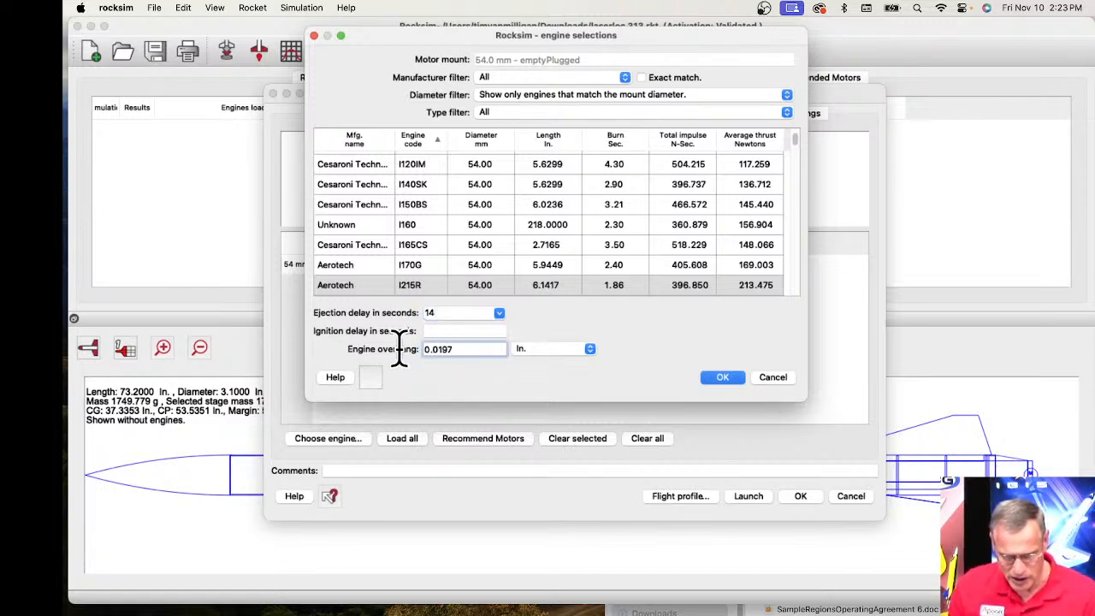
left_click_drag(460, 348, 420, 351)
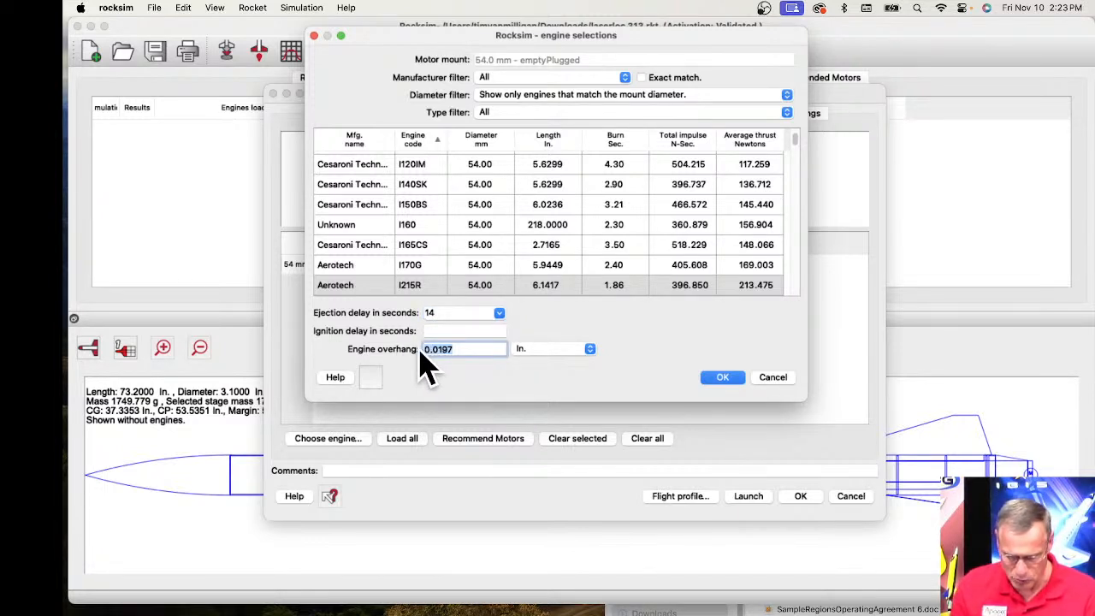
key("Tab")
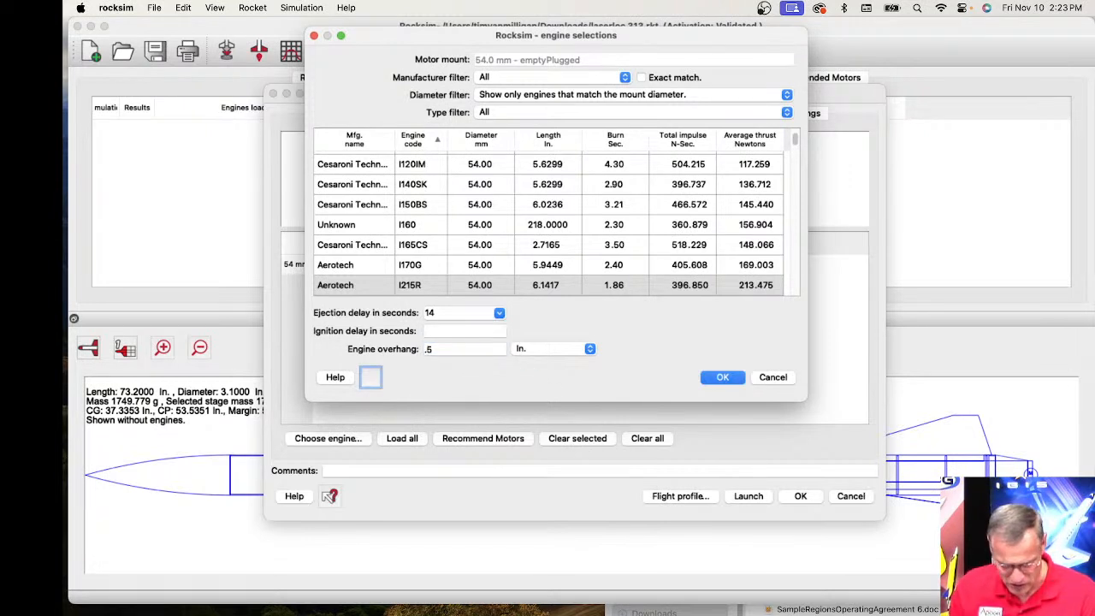
left_click(432, 351)
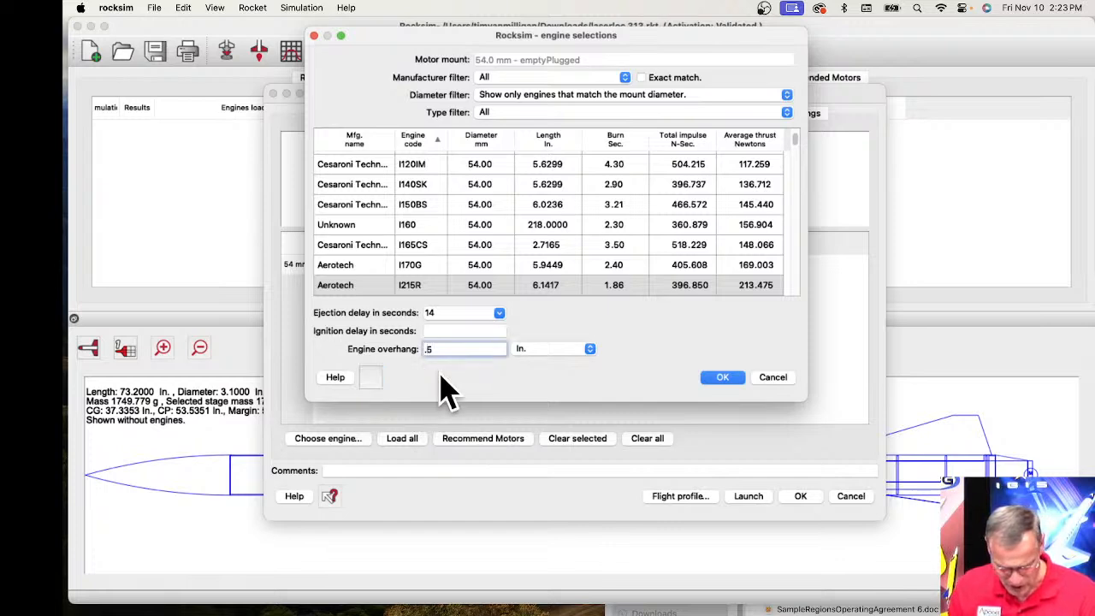
type("2")
key("Tab")
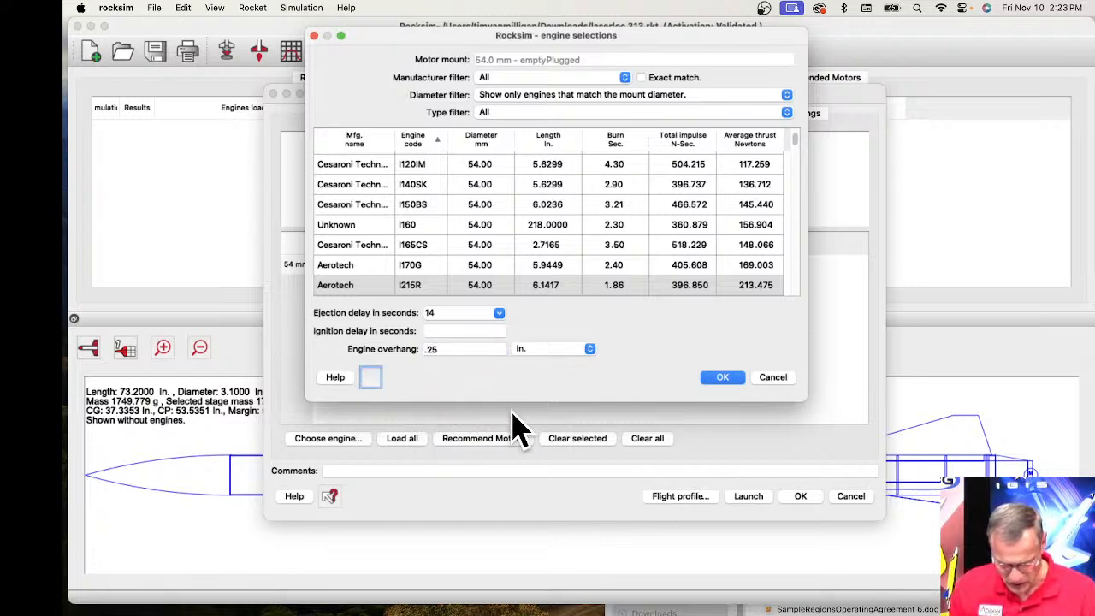
left_click(720, 381)
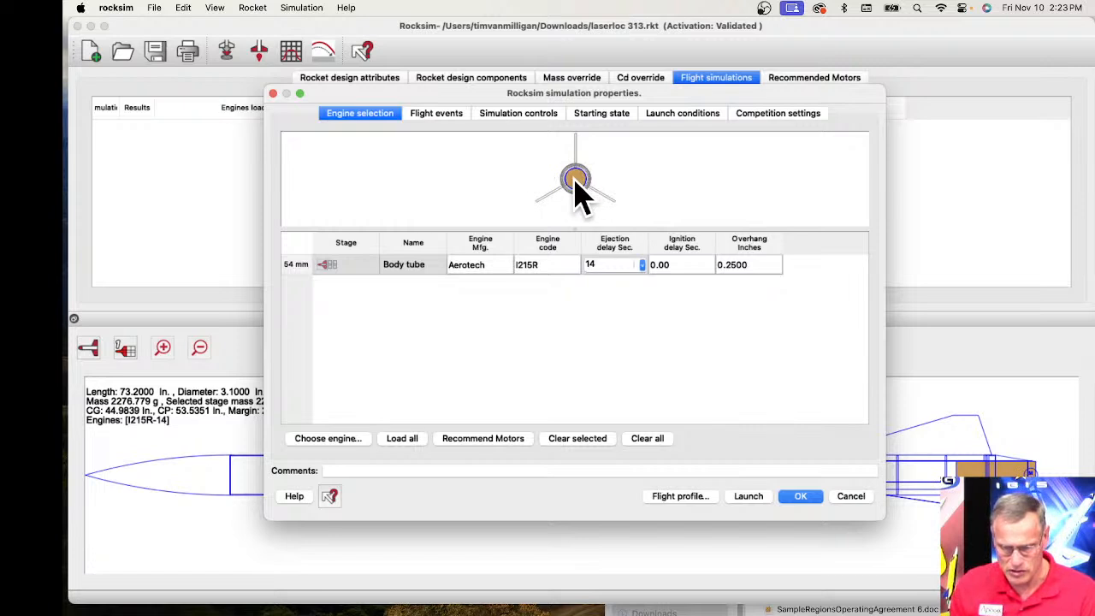
Set the first parachute to deploy at apogee and the second to deploy at an altitude of 600 ft
left_click(437, 118)
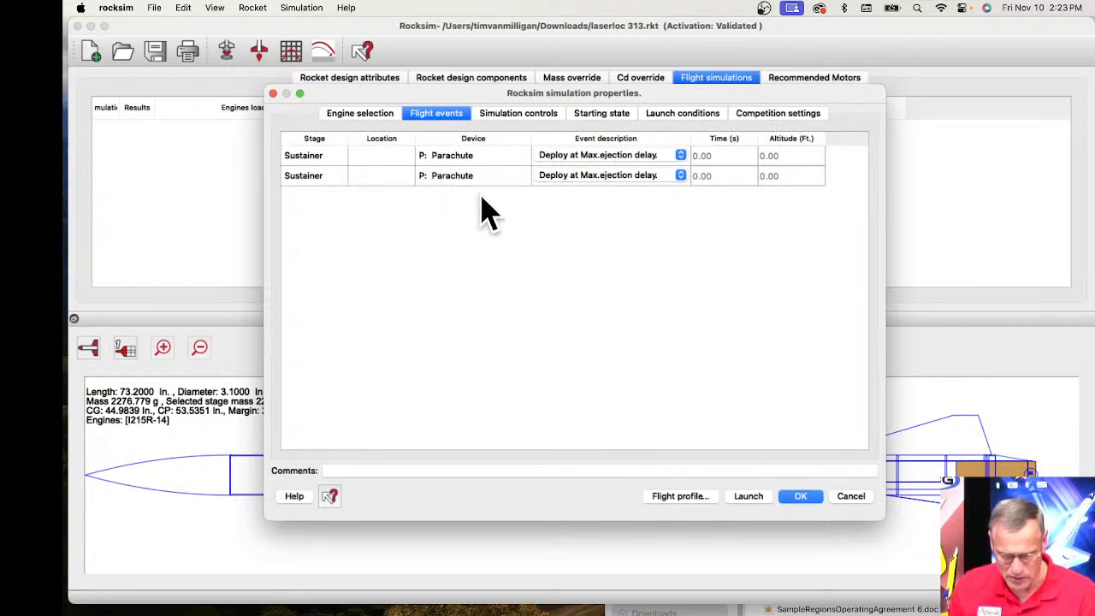
left_click_drag(523, 96, 488, 57)
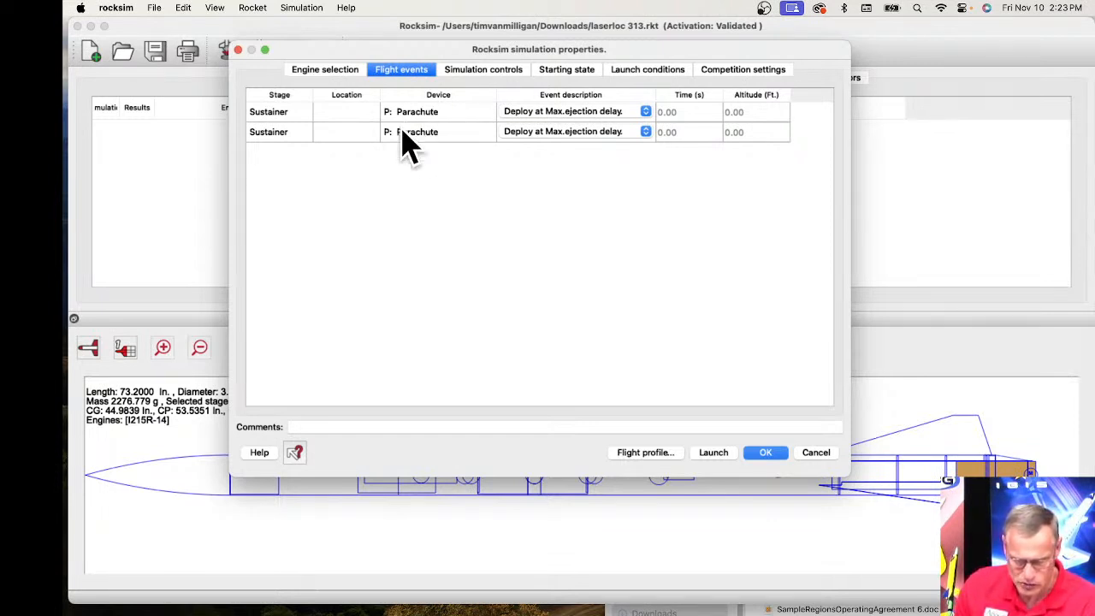
left_click(606, 128)
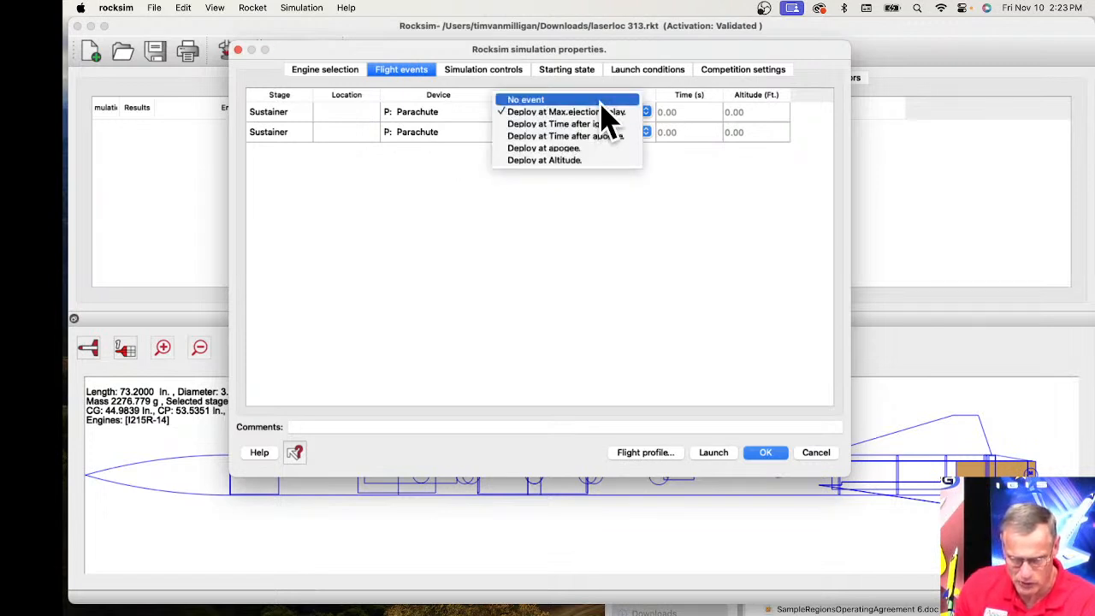
left_click(601, 151)
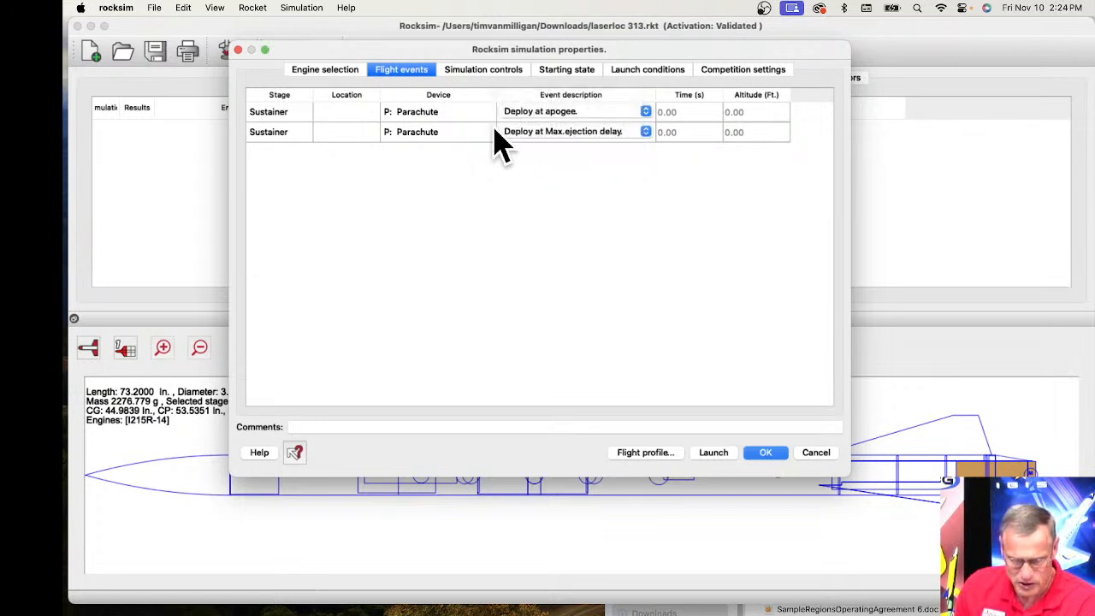
left_click(546, 133)
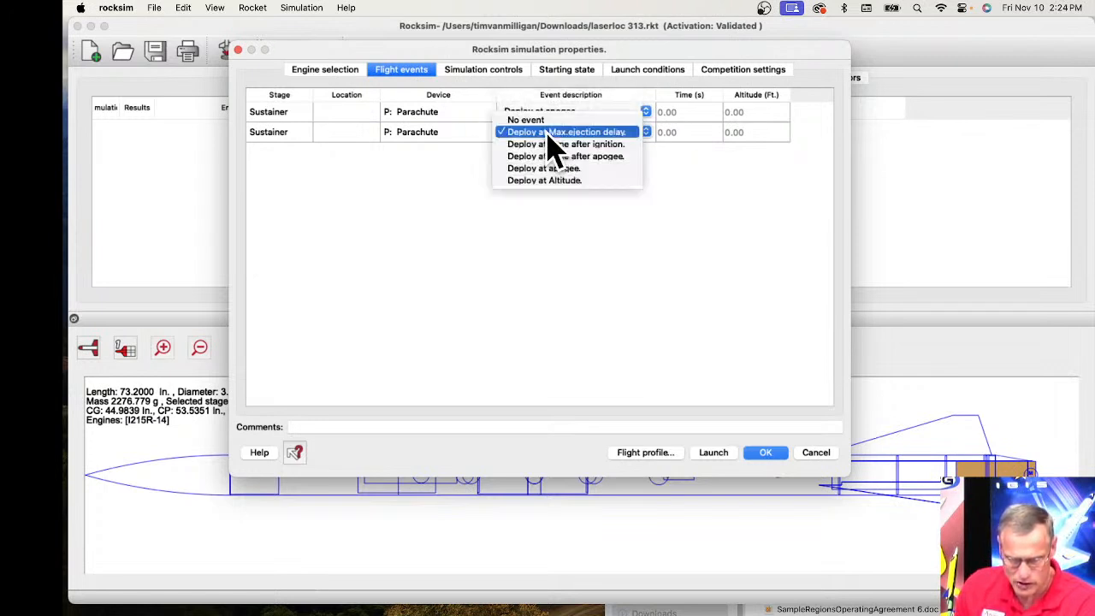
left_click(582, 181)
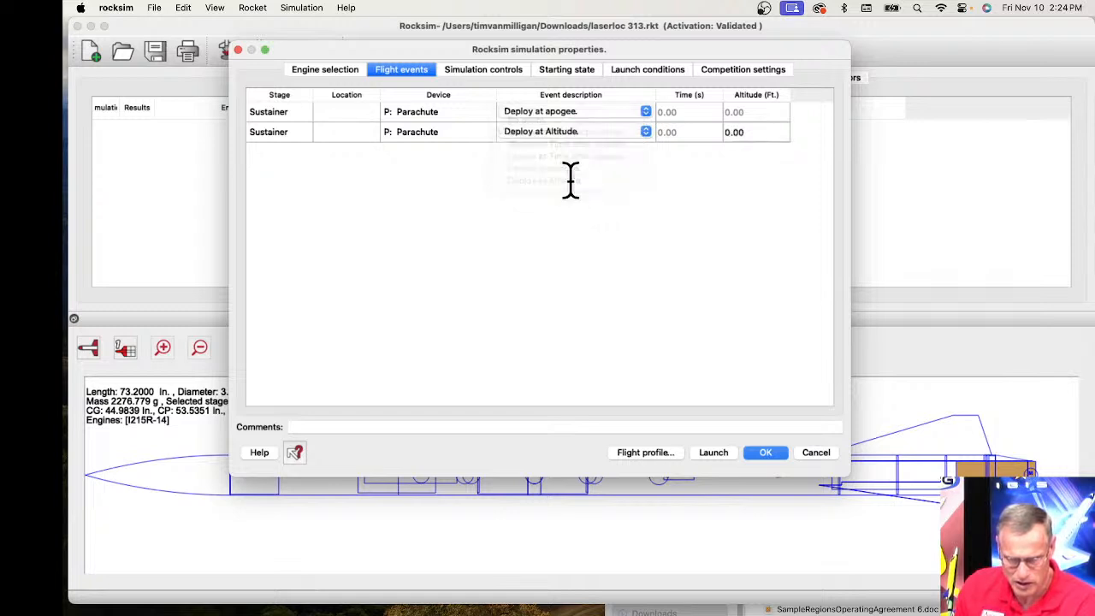
left_click(761, 131)
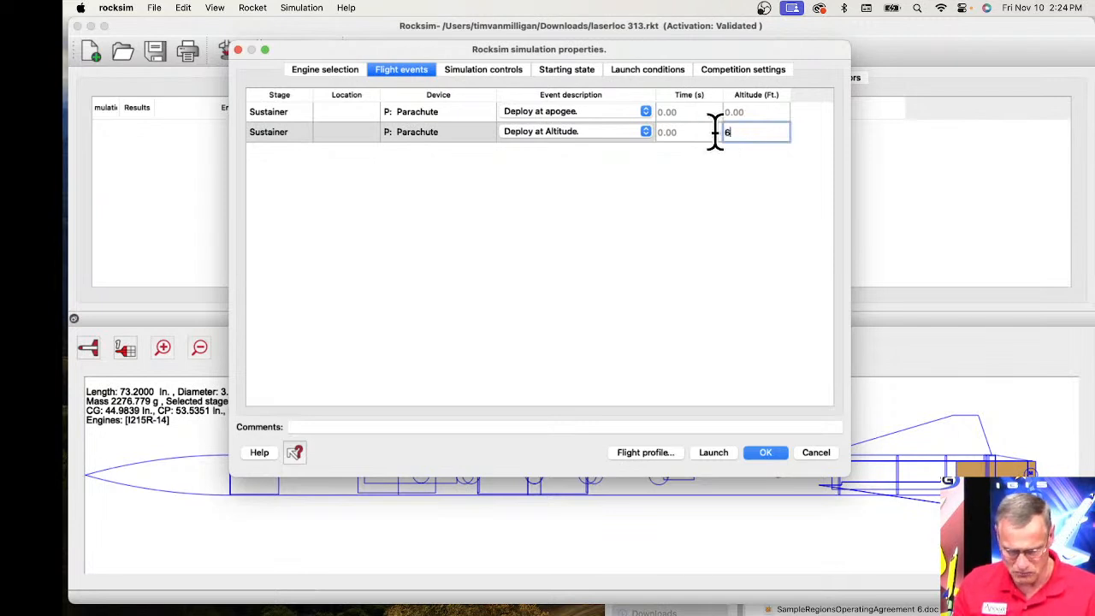
key("Return")
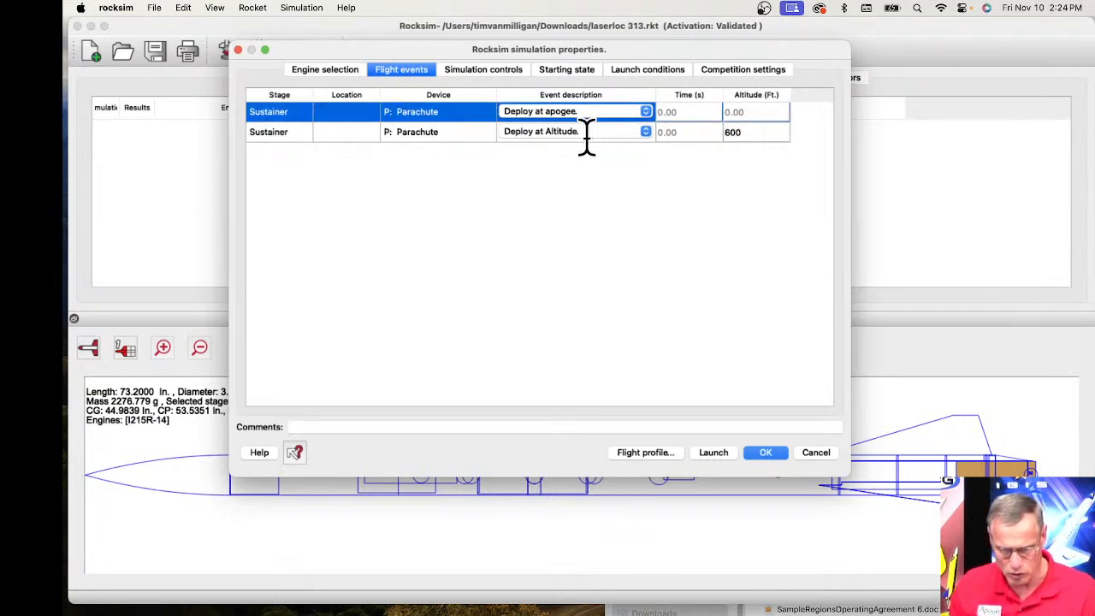
Check the simulation controls, starting state and launch conditions, and launch the flight simulation
left_click(479, 79)
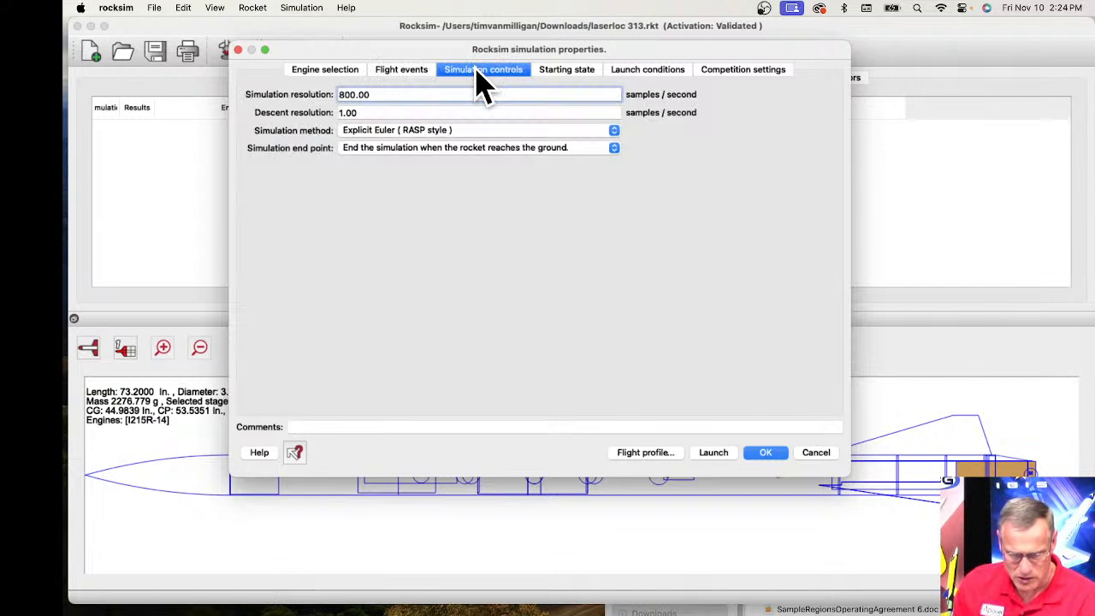
left_click(562, 71)
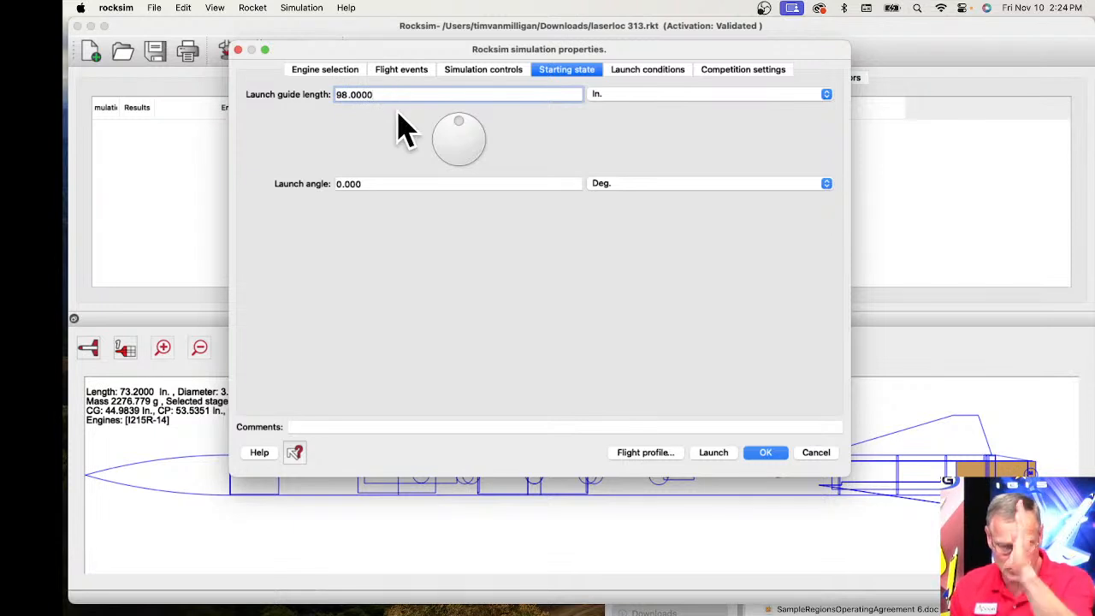
left_click(648, 72)
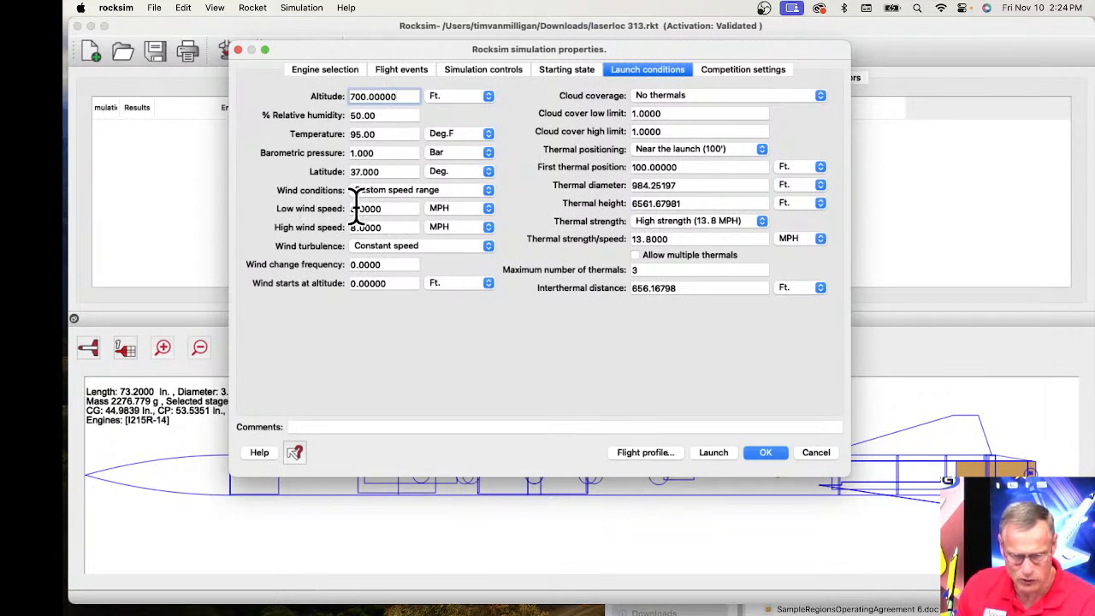
left_click_drag(382, 208, 350, 208)
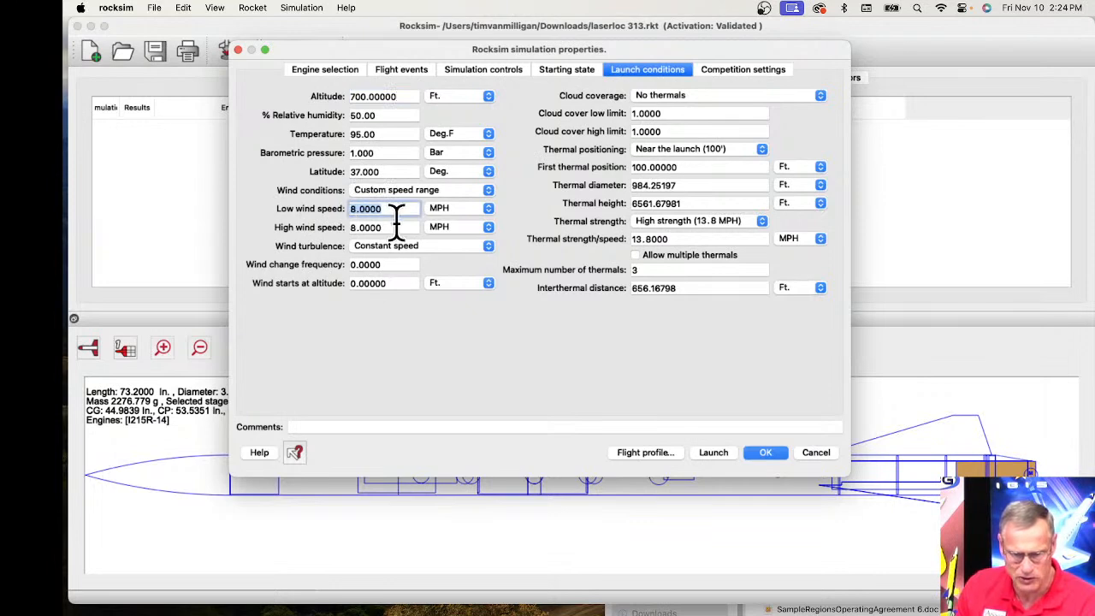
left_click(714, 452)
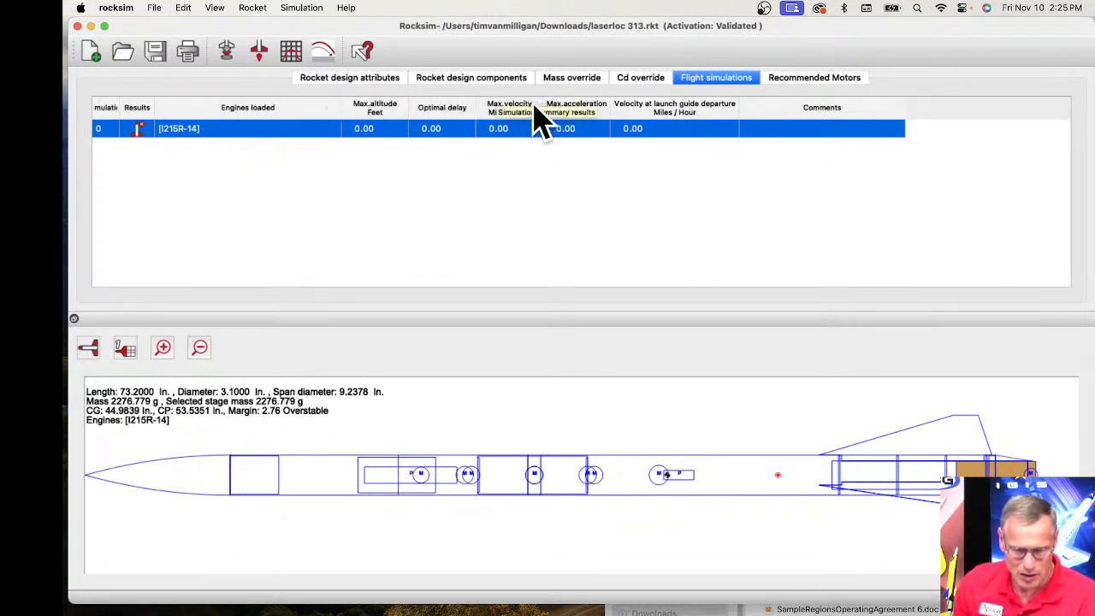
Look through the rocket's design components and open the fin set for editing
left_click(445, 79)
scroll(395, 248, "up", 2)
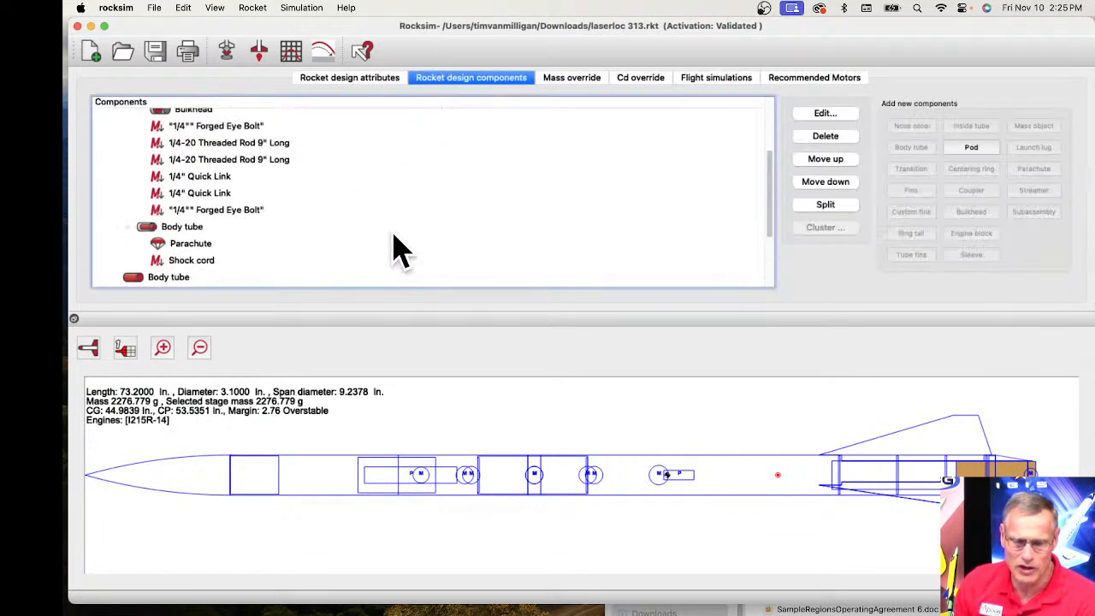
scroll(395, 248, "up", 3)
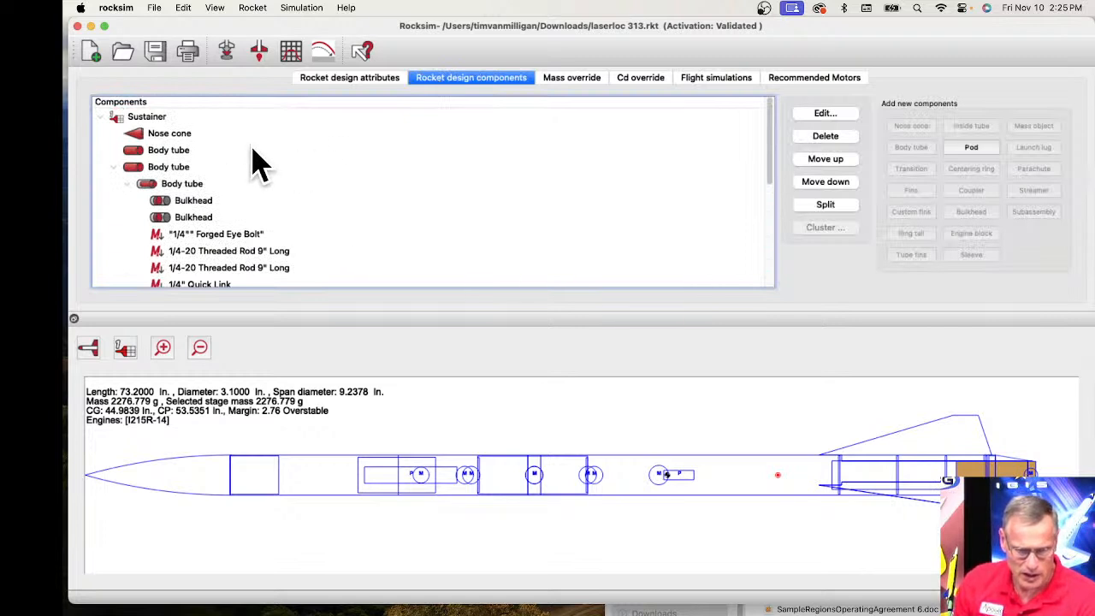
scroll(258, 161, "down", 4)
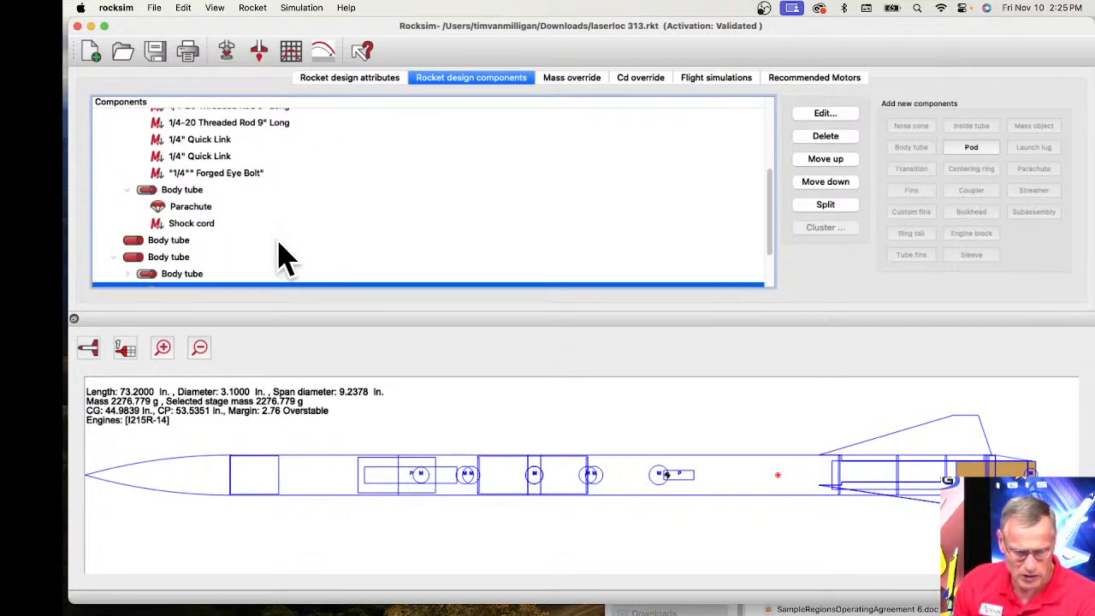
scroll(282, 255, "up", 5)
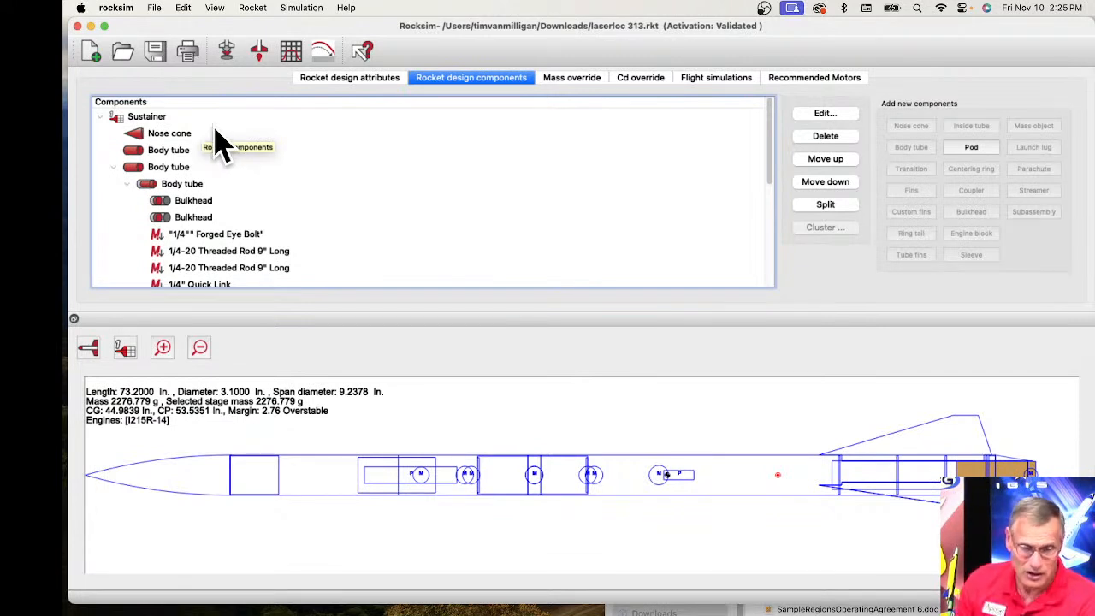
scroll(244, 150, "down", 5)
scroll(248, 176, "down", 2)
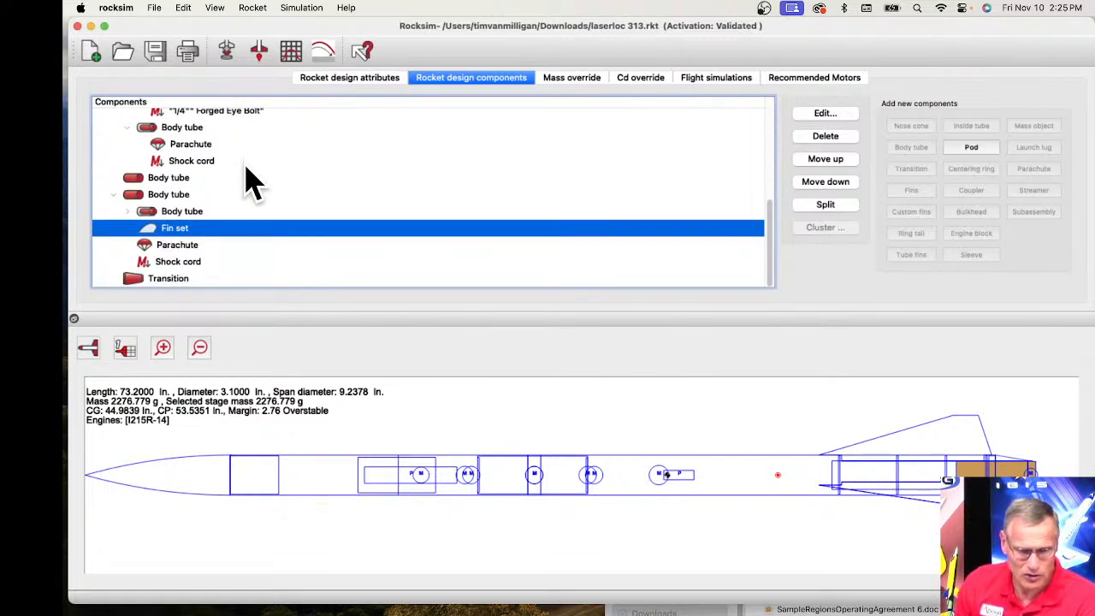
left_click(181, 233)
double_click(181, 233)
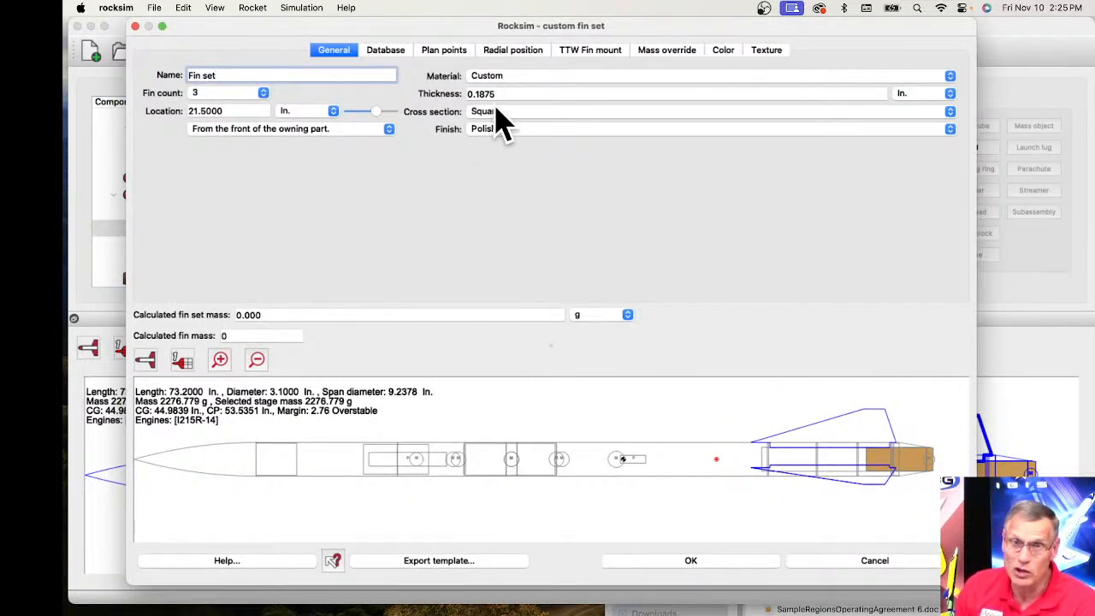
Set the fin set's material to 1/4 Aircraft Plywood
left_click(558, 77)
left_click(558, 77)
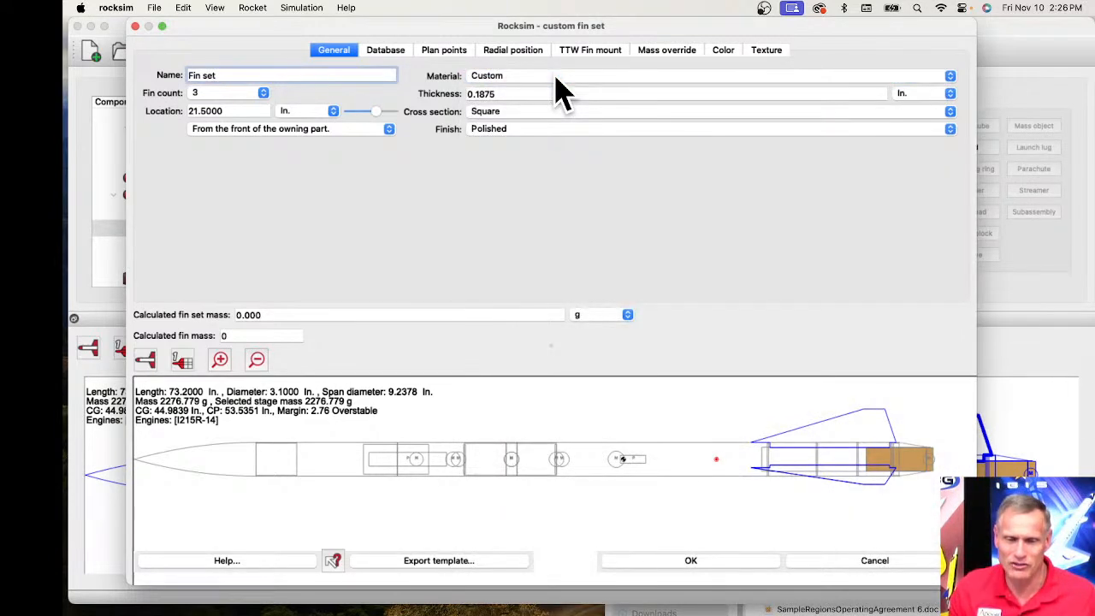
left_click(557, 89)
left_click(557, 89)
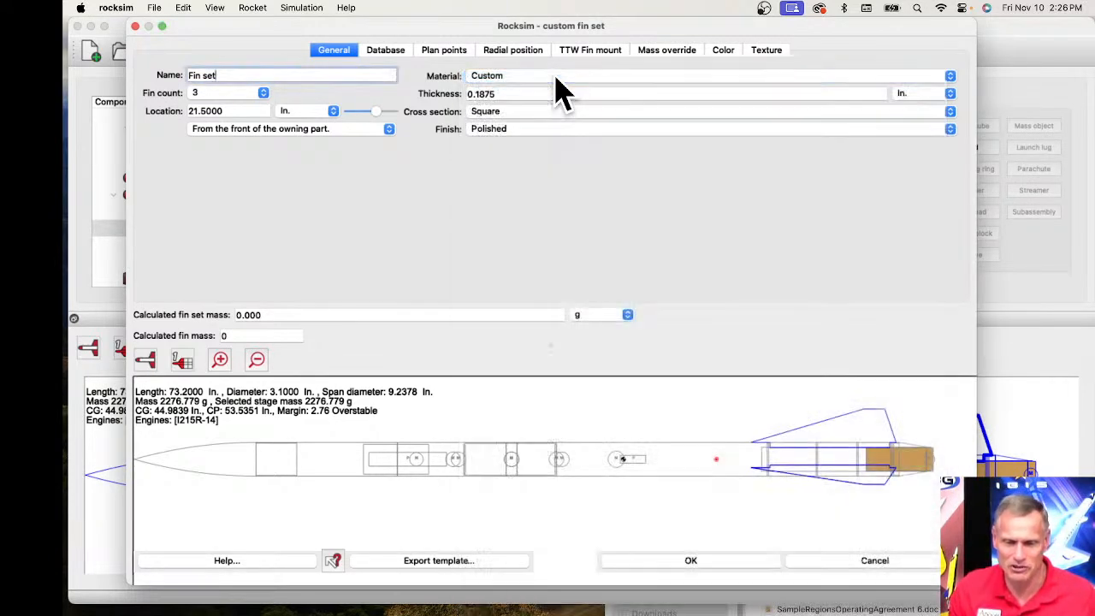
left_click(556, 82)
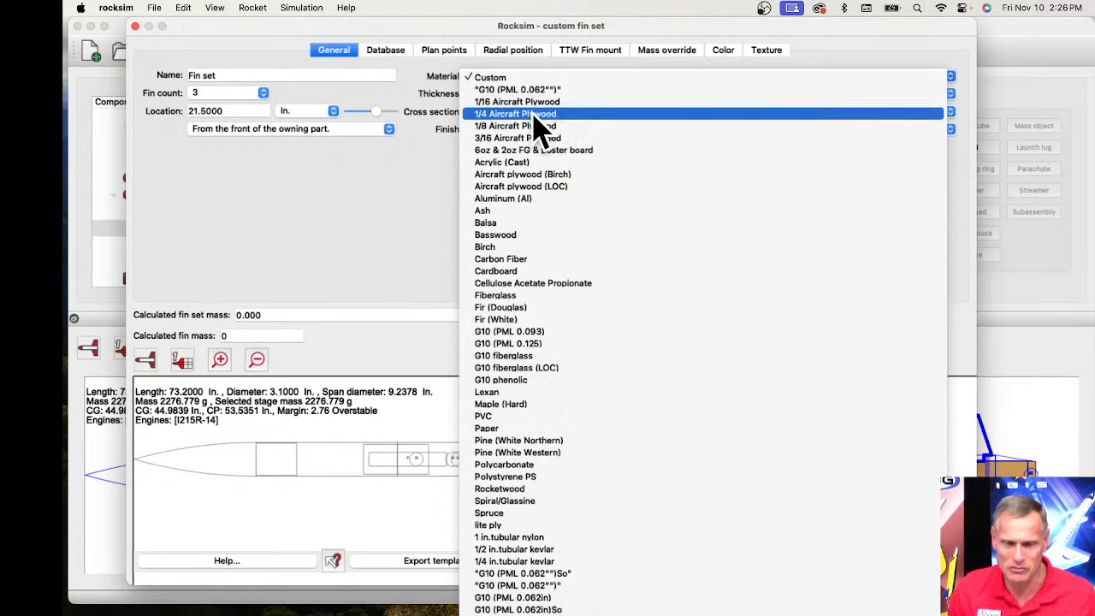
left_click(536, 116)
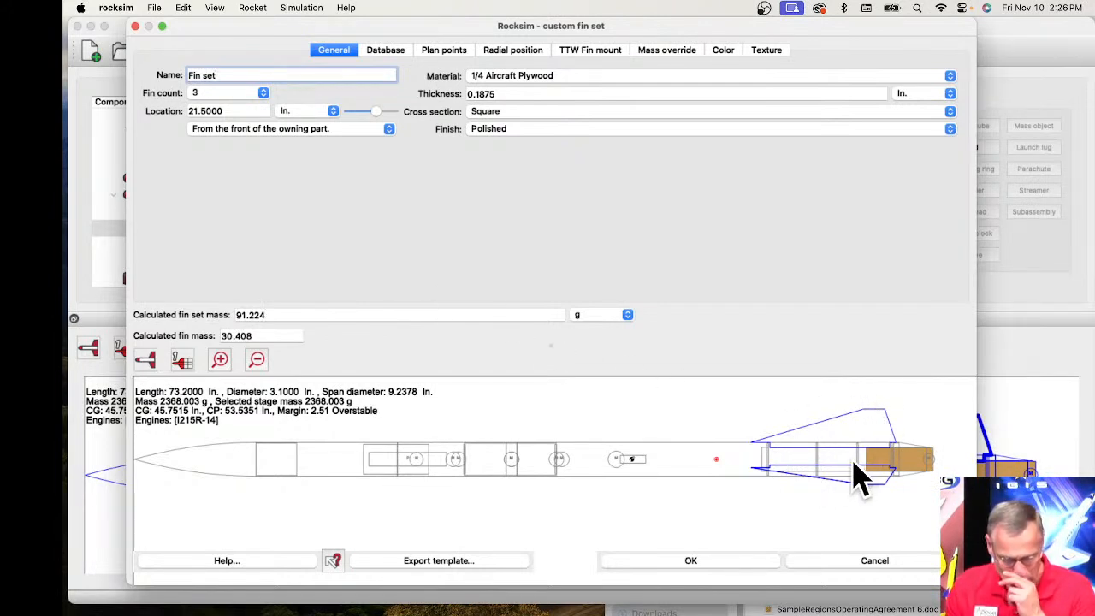
Accept the fin set changes and launch the flight simulation with the I215R-14 engine
left_click(730, 566)
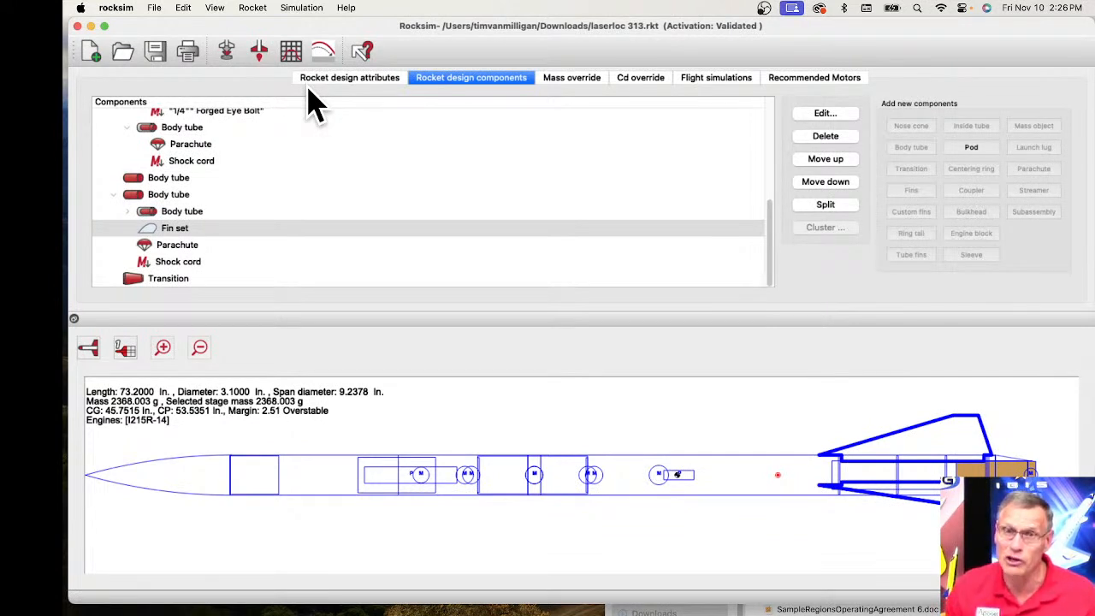
left_click(261, 51)
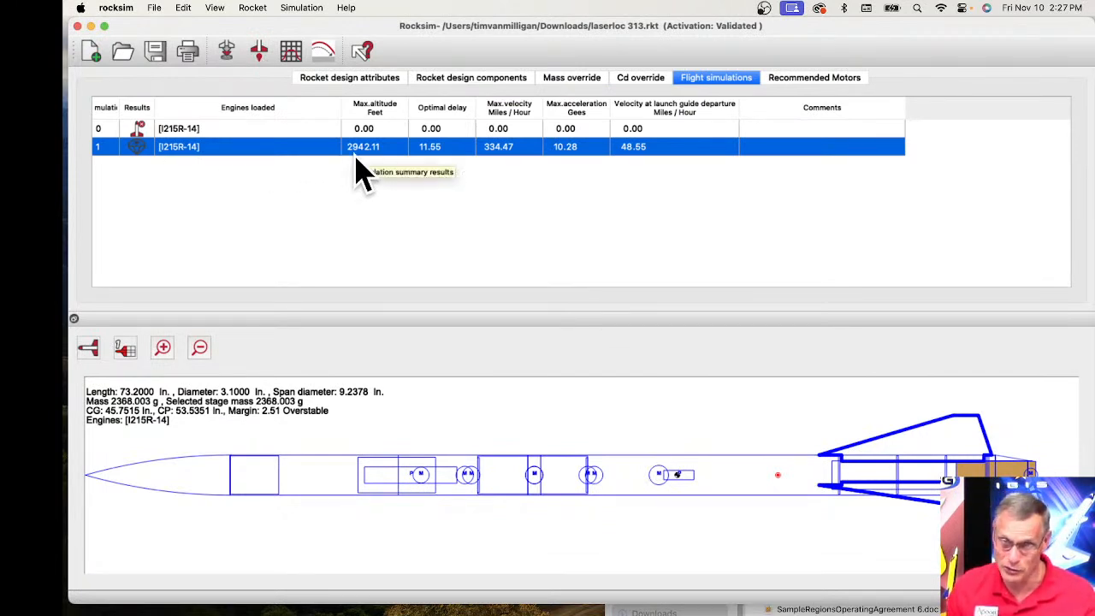
left_click(146, 171)
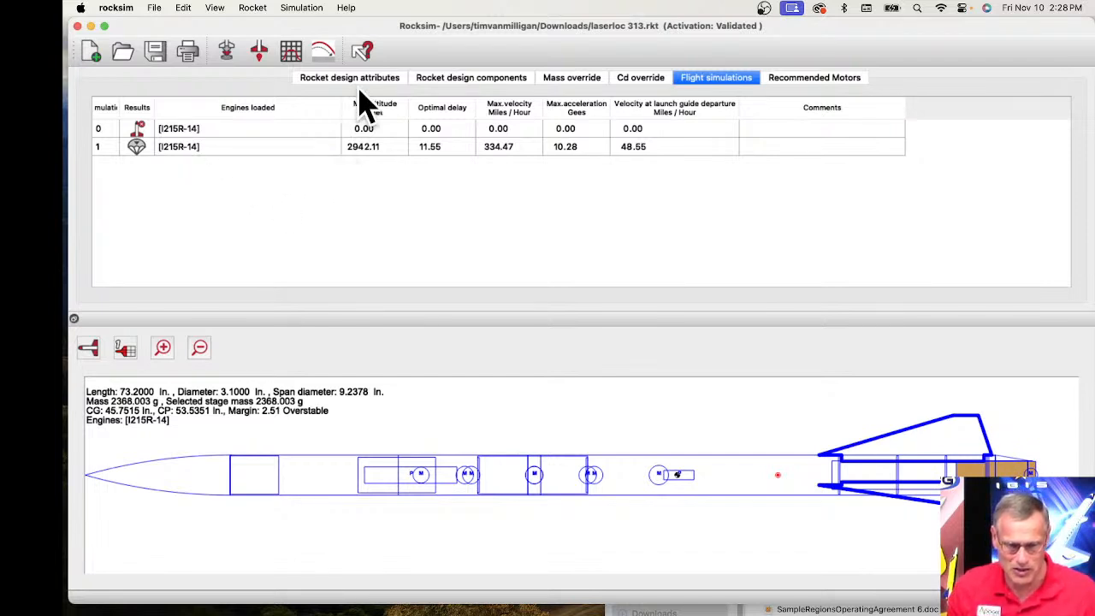
Return to the rocket's design components and go to the start of the component list
left_click(434, 82)
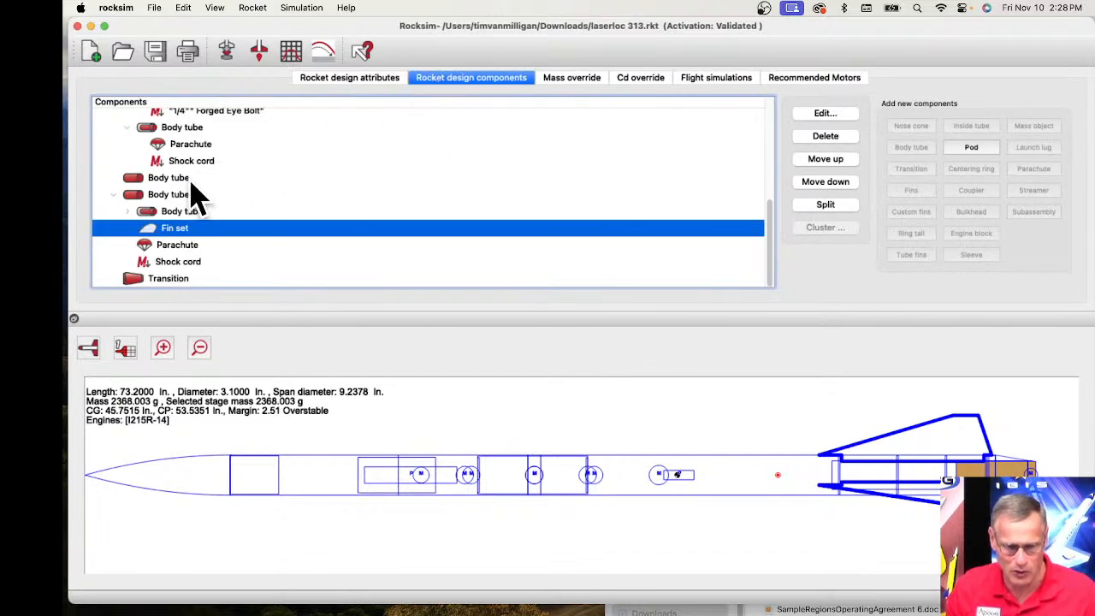
scroll(171, 221, "up", 5)
scroll(191, 147, "up", 4)
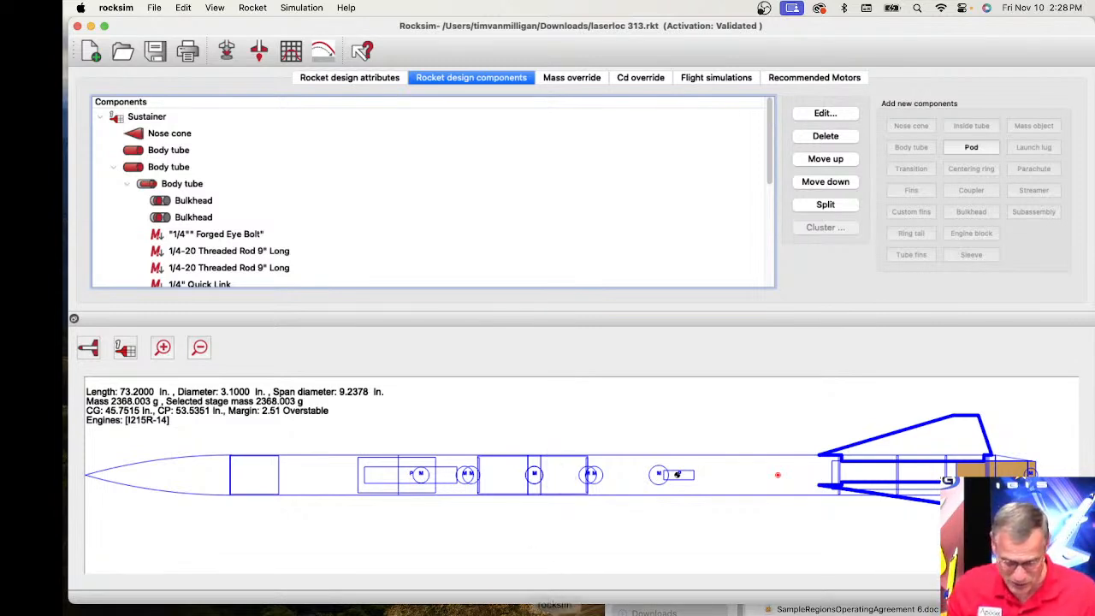
Switch to Rocksim Pro, load laserloc 313.rkt from the Downloads folder, and widen the window
left_click(523, 604)
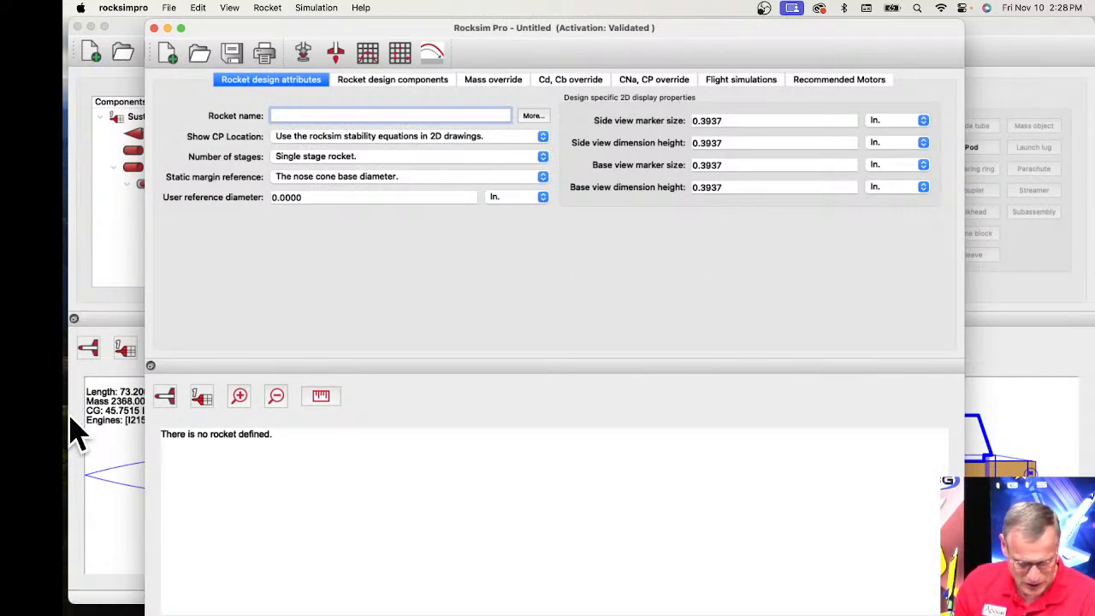
left_click(137, 610)
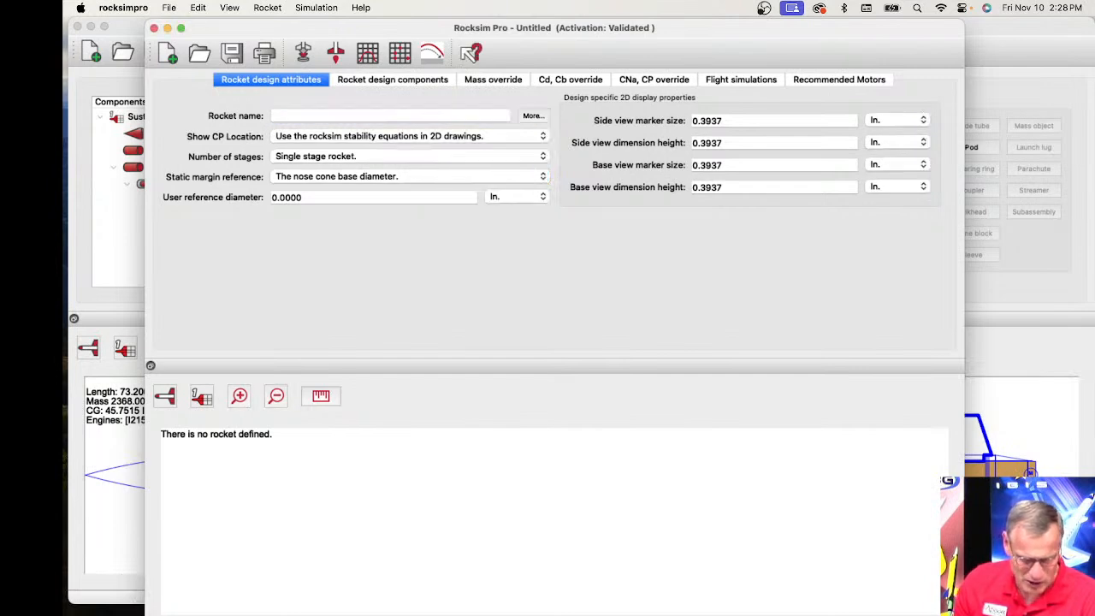
left_click_drag(141, 613, 154, 590)
left_click(951, 610)
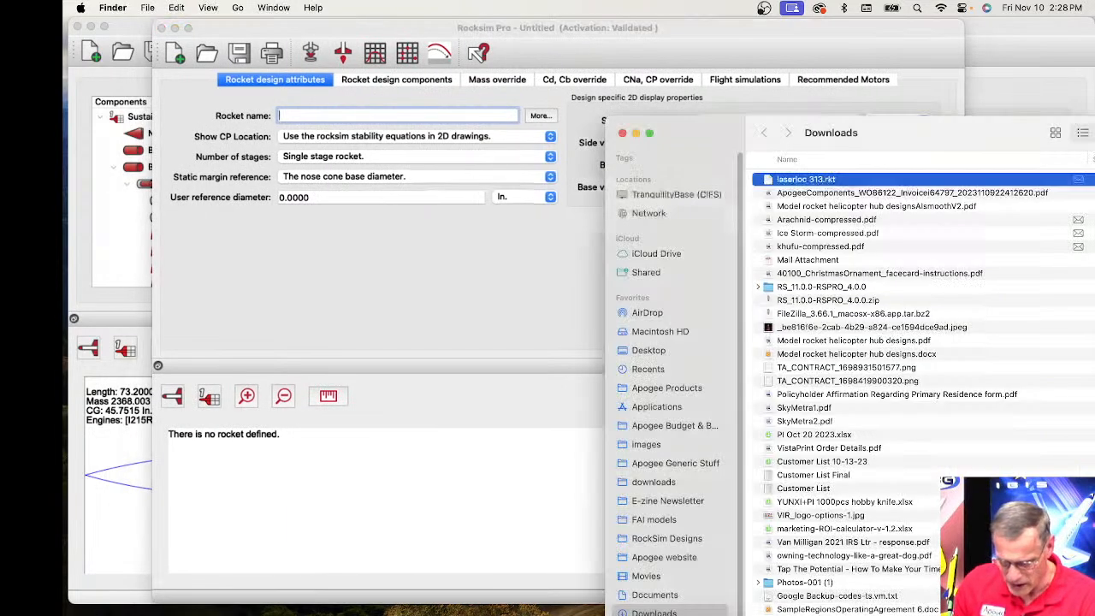
mouse_move(826, 187)
left_mouse_down()
mouse_move(556, 251)
mouse_move(411, 476)
left_mouse_up()
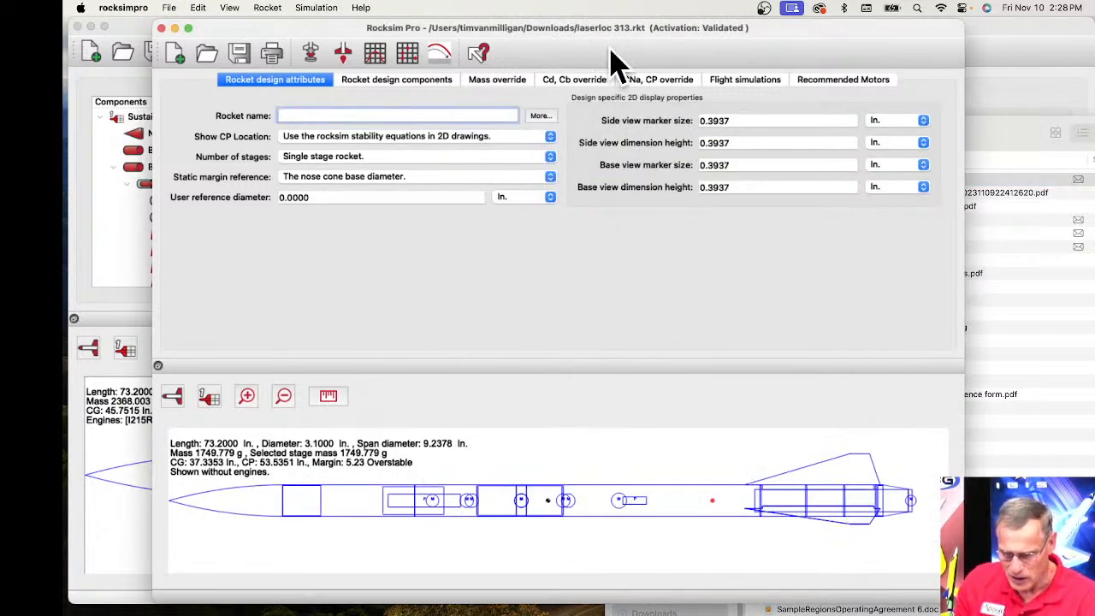
left_click_drag(963, 603, 1070, 600)
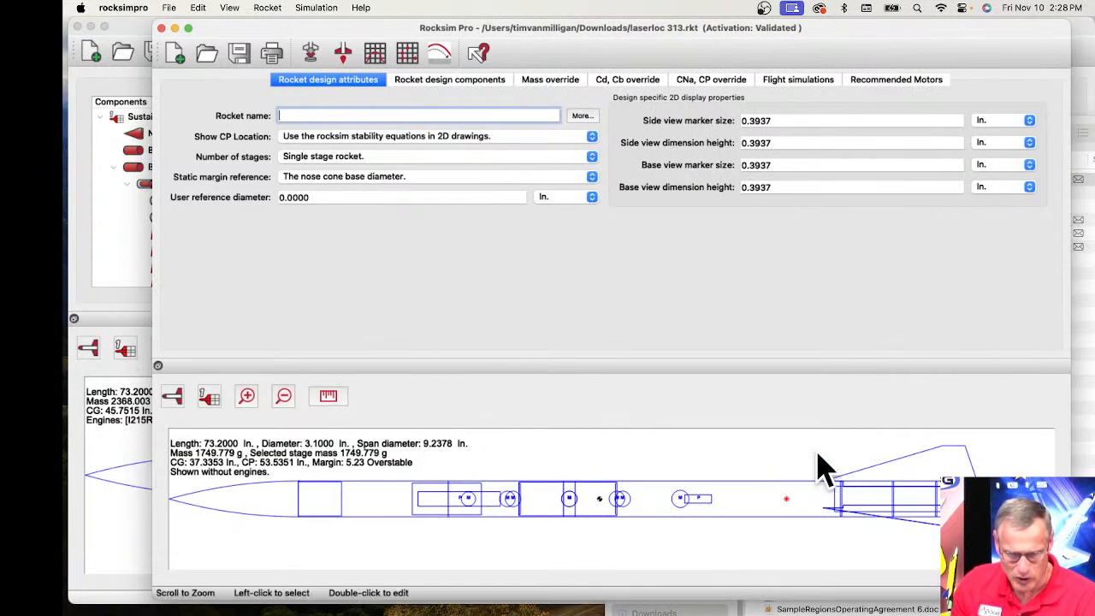
Show the design components beside the Rocksim window and review the mass listed for each component
left_click(466, 85)
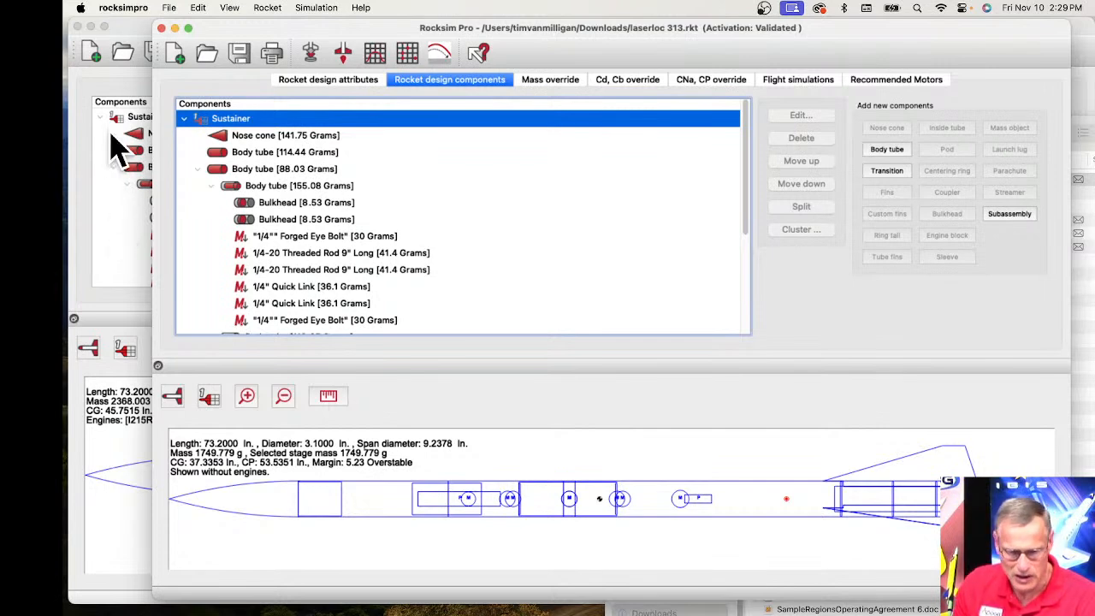
left_click_drag(349, 27, 502, 35)
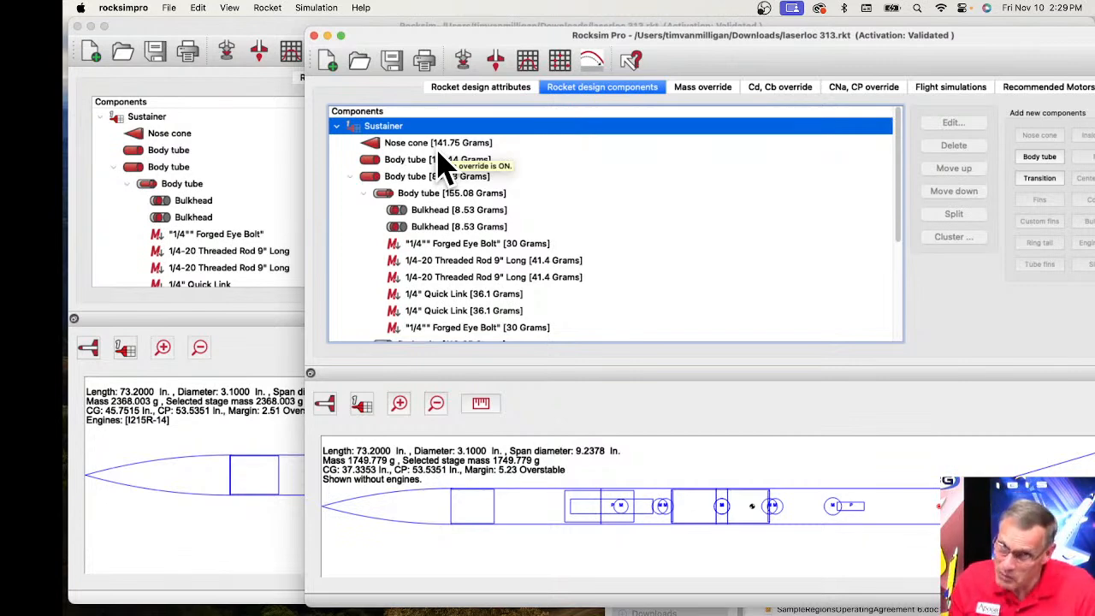
scroll(521, 208, "down", 5)
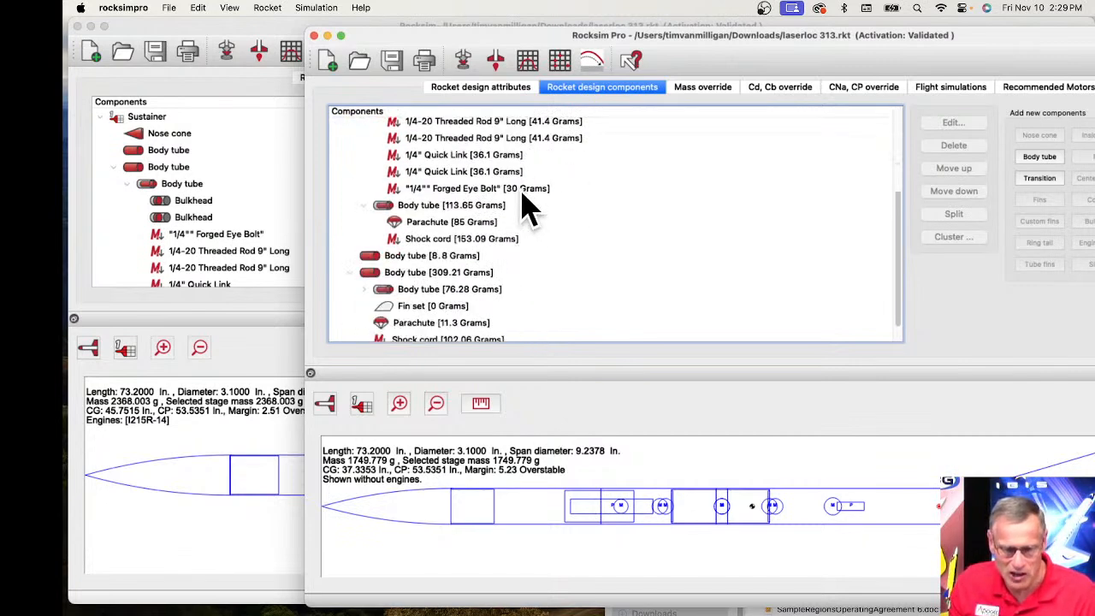
Open the fin set to check its material, close it, and look over the component list again
left_click(383, 285)
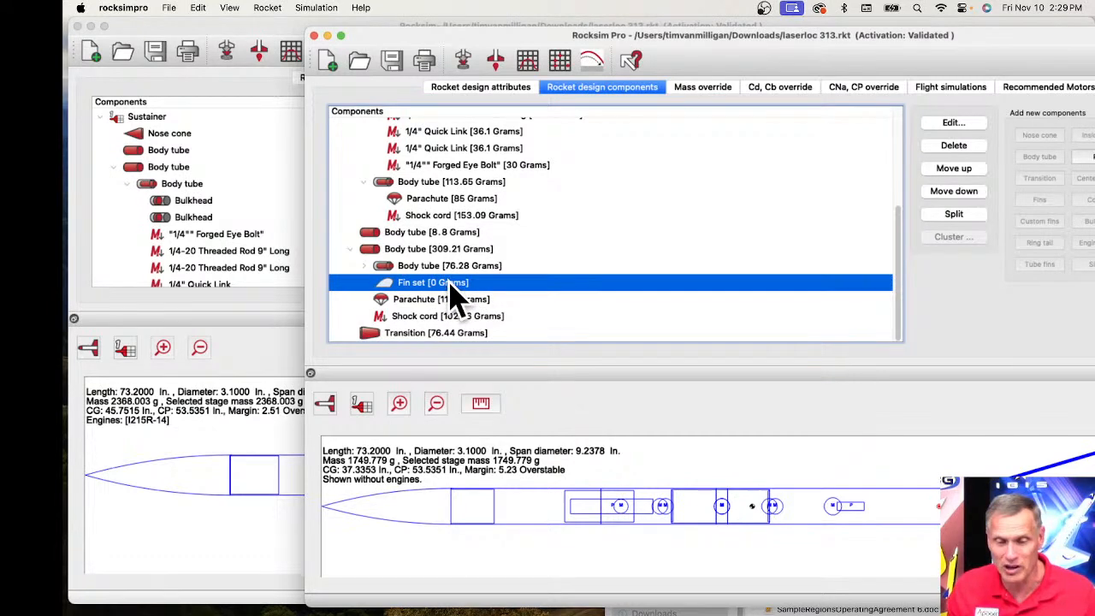
double_click(450, 285)
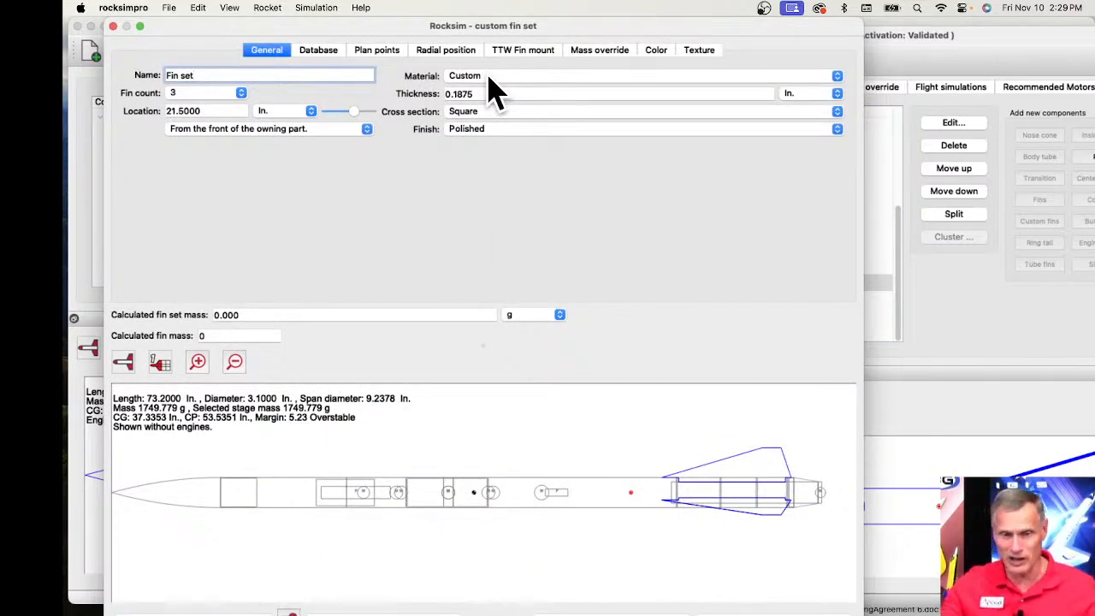
left_click(112, 27)
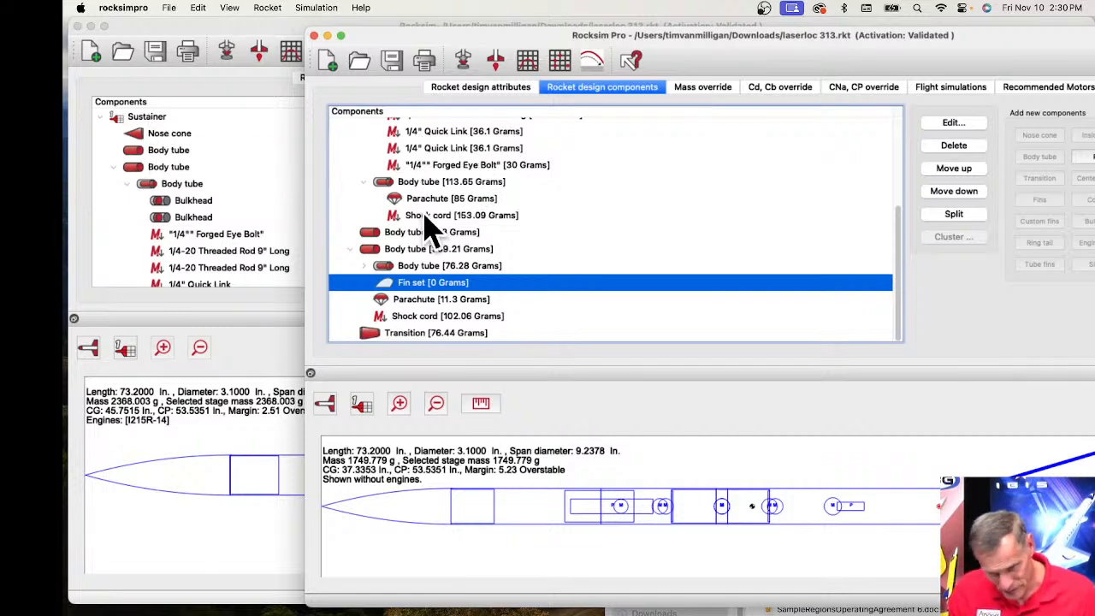
scroll(439, 278, "up", 5)
scroll(438, 278, "down", 5)
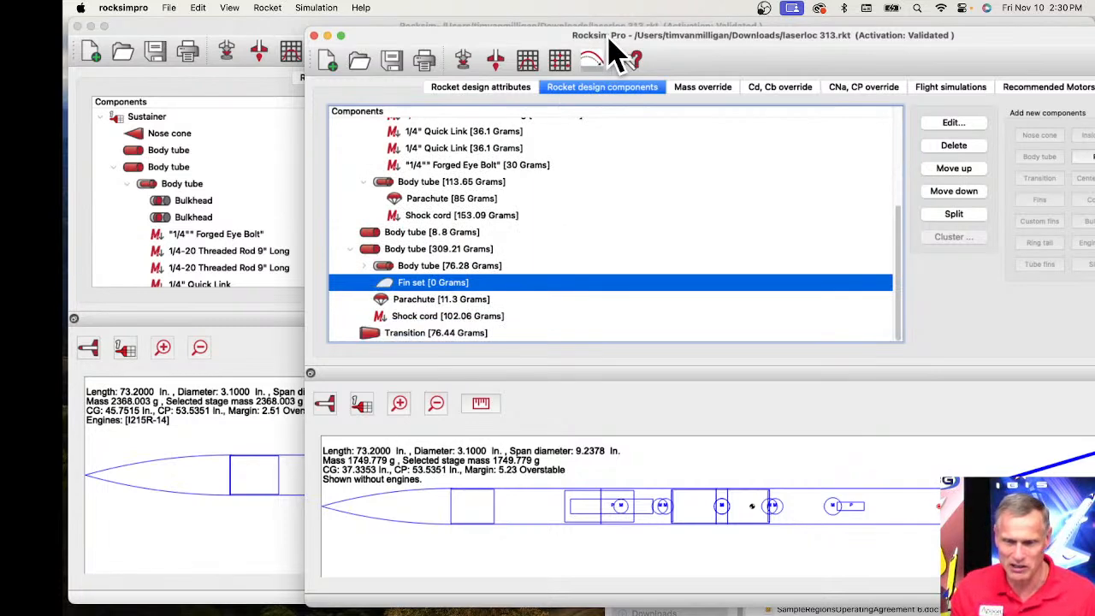
Rearrange the Rocksim Pro window and measure the nose cone's length and the body tube's diameter in the side view
left_click_drag(606, 39, 475, 29)
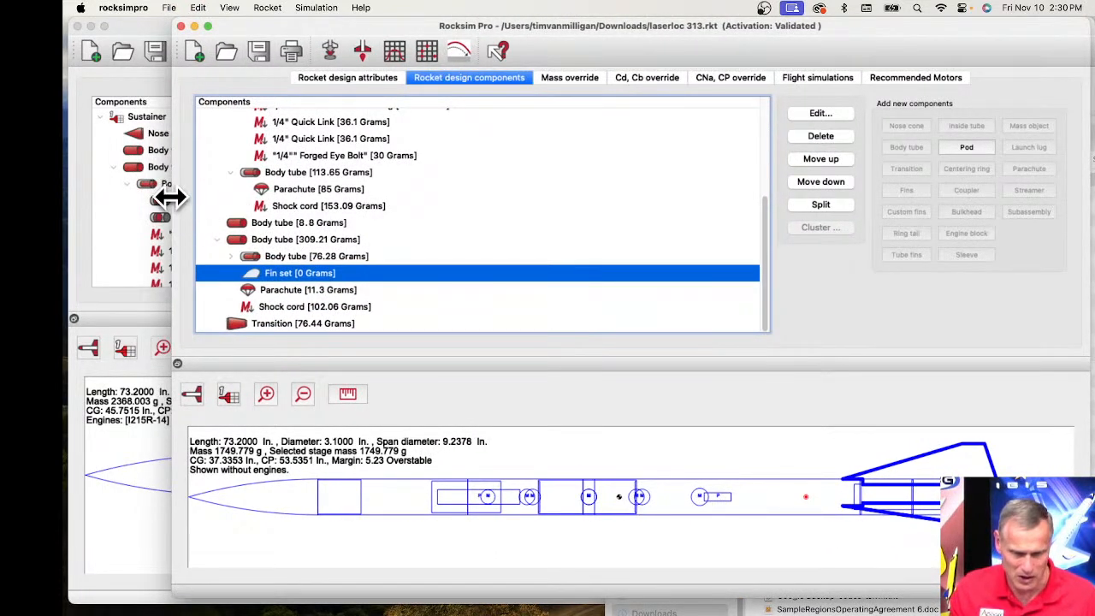
left_click_drag(174, 197, 250, 200)
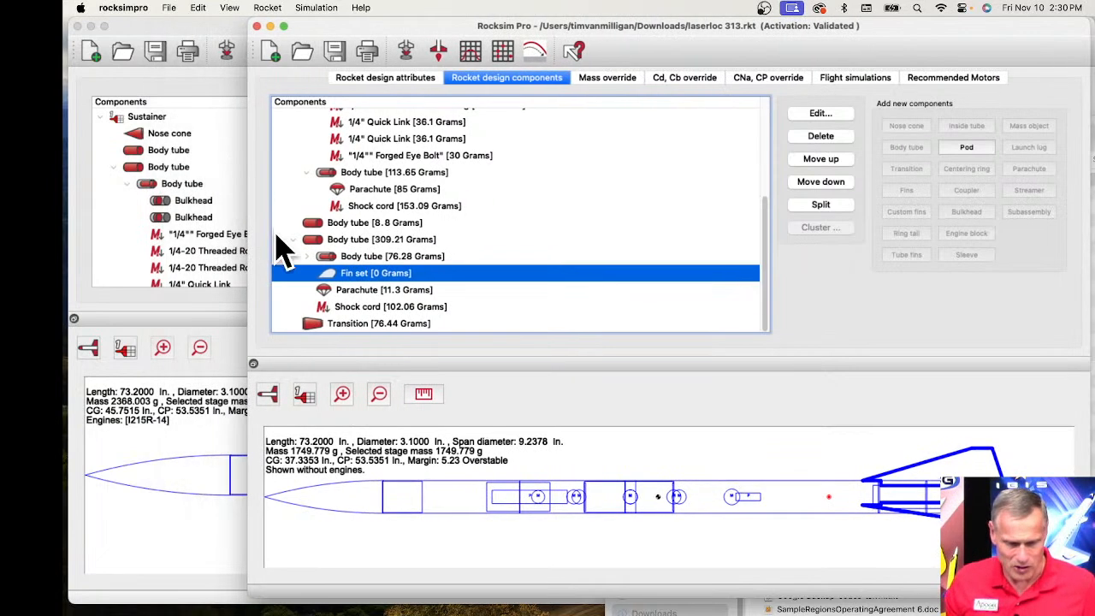
left_click(425, 396)
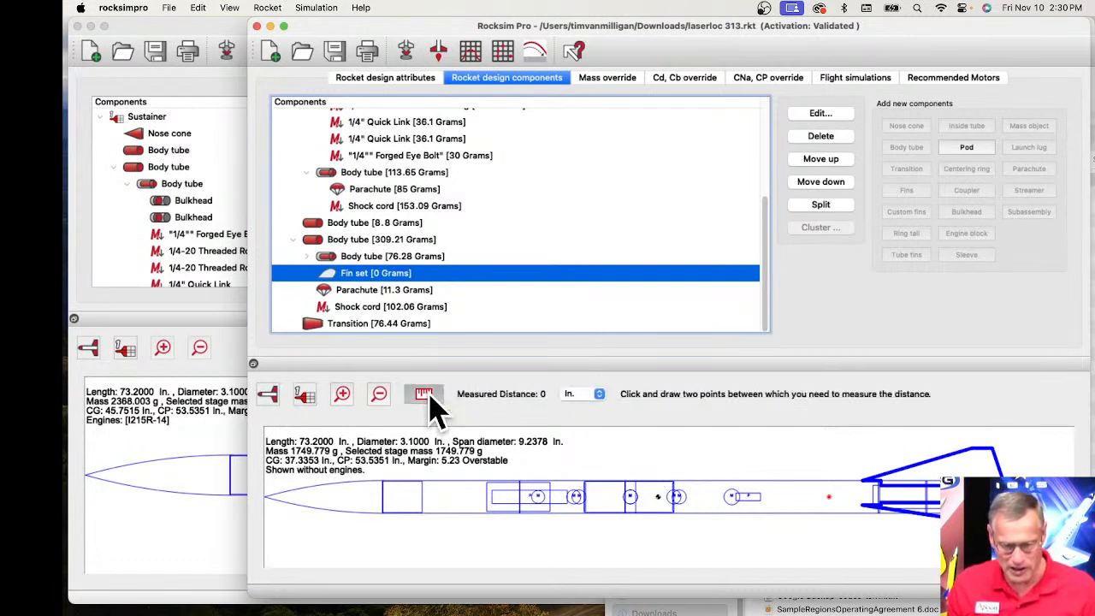
left_click(270, 500)
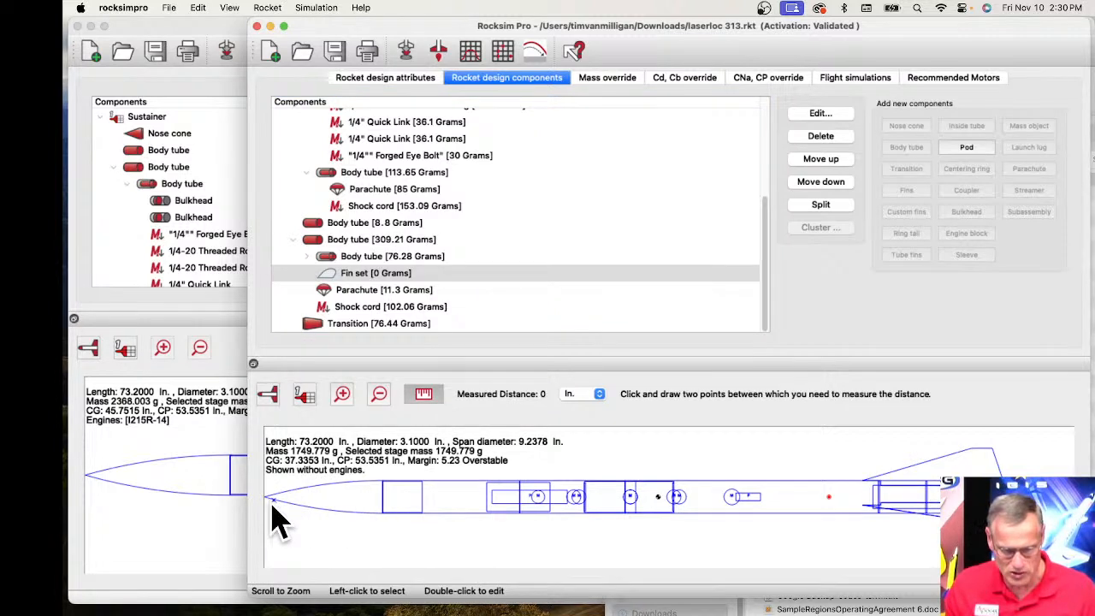
left_click(385, 500)
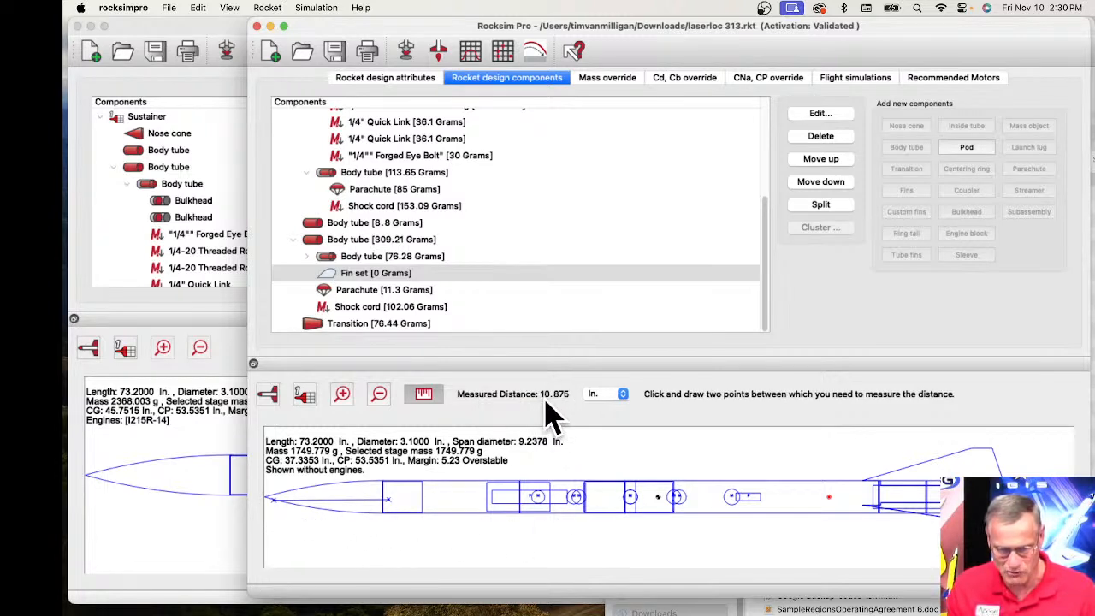
left_click(773, 484)
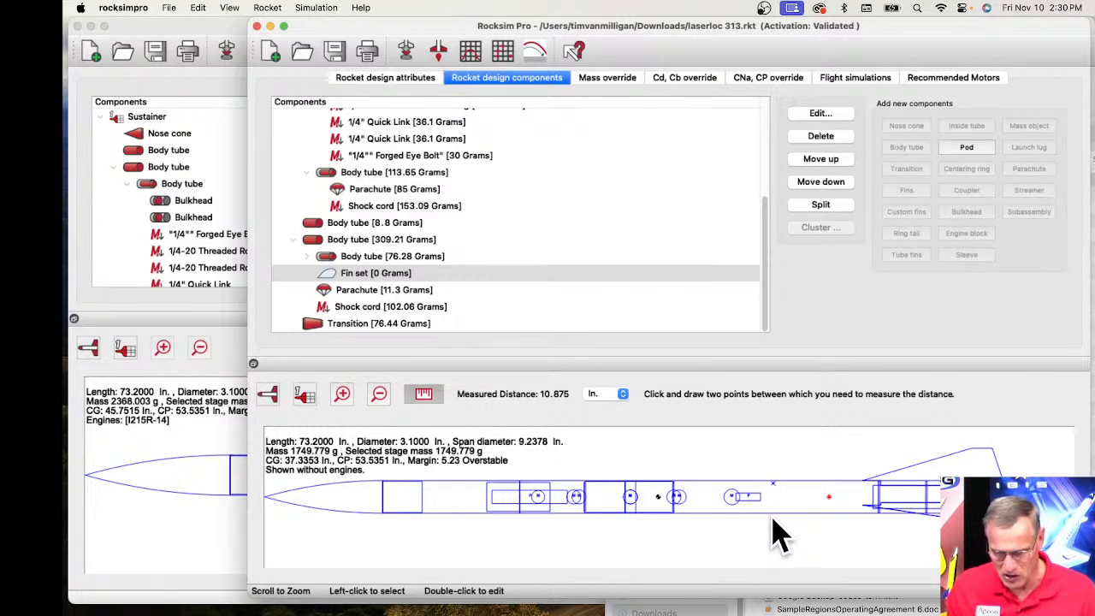
left_click(771, 518)
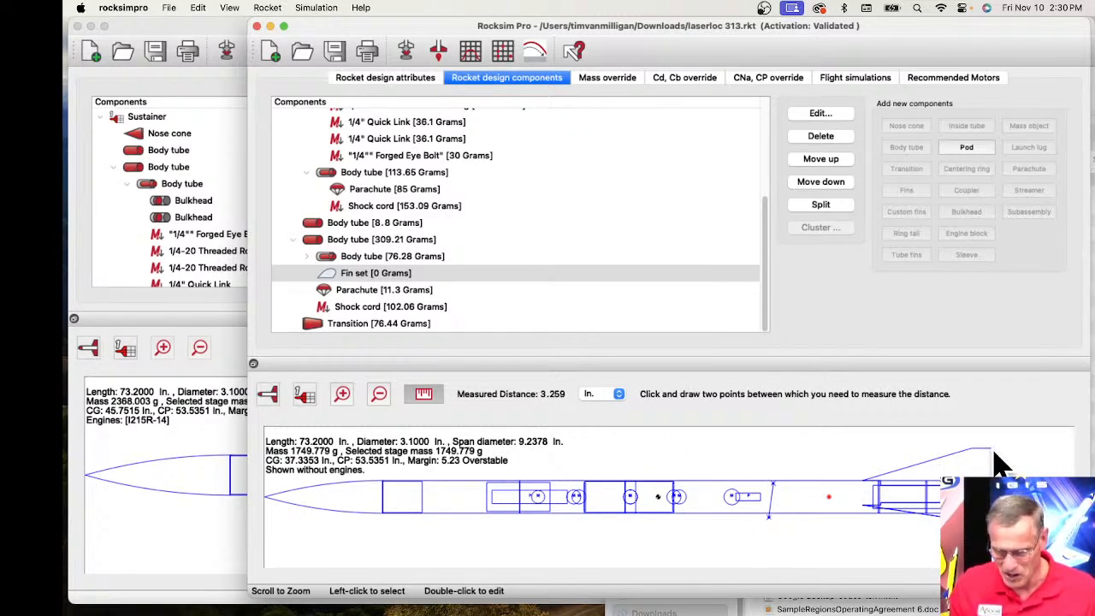
View the rocket in 3D, switch to the base view, and measure the distance between two fin tips
left_click(266, 396)
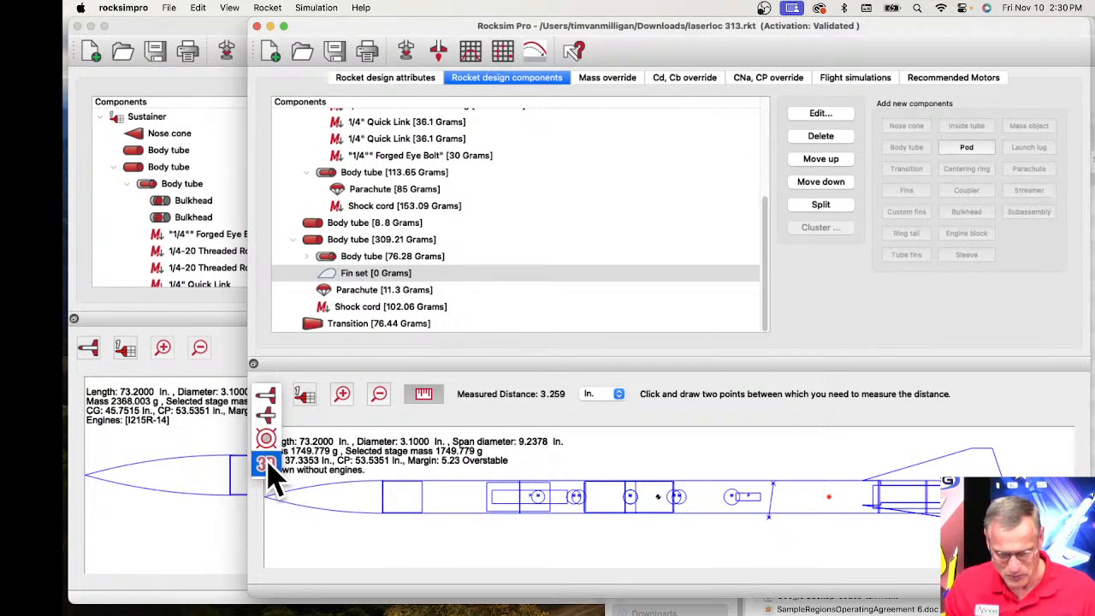
left_click(267, 465)
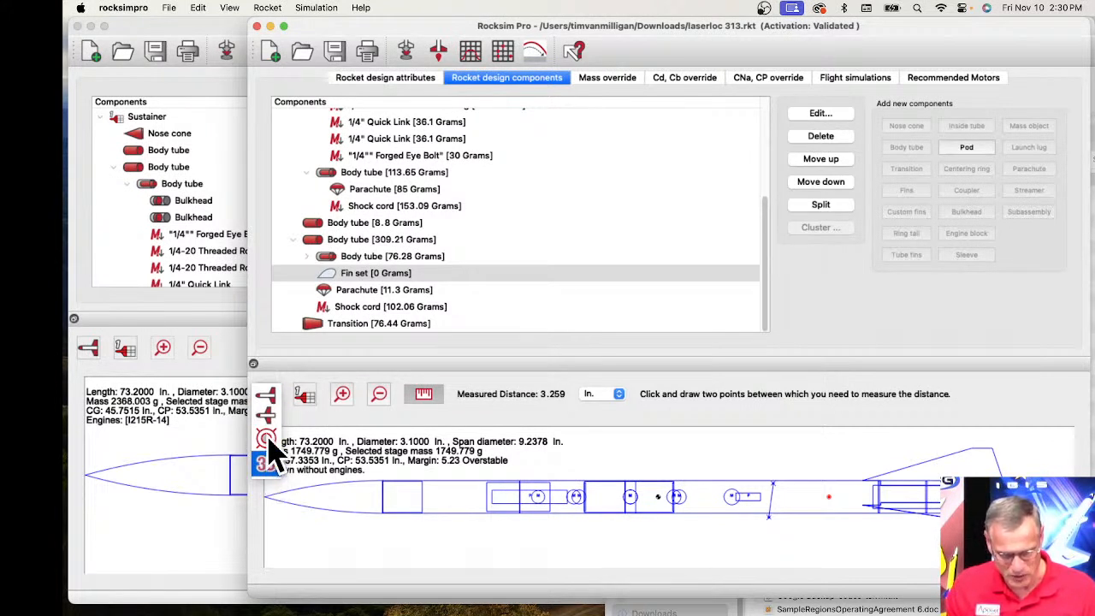
left_click(269, 405)
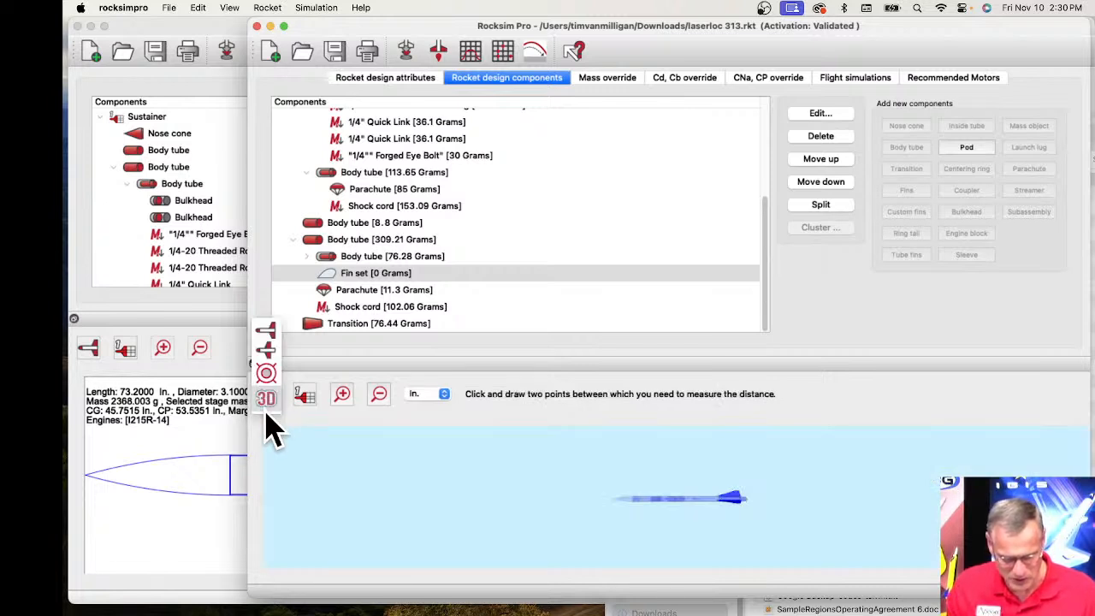
left_click(274, 384)
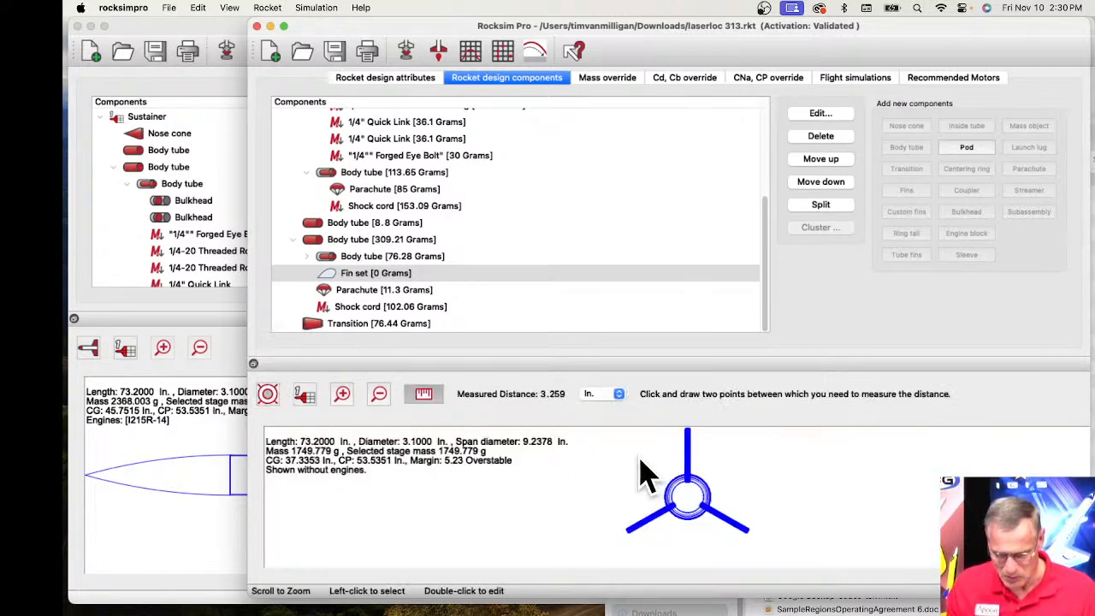
scroll(745, 501, "up", 3)
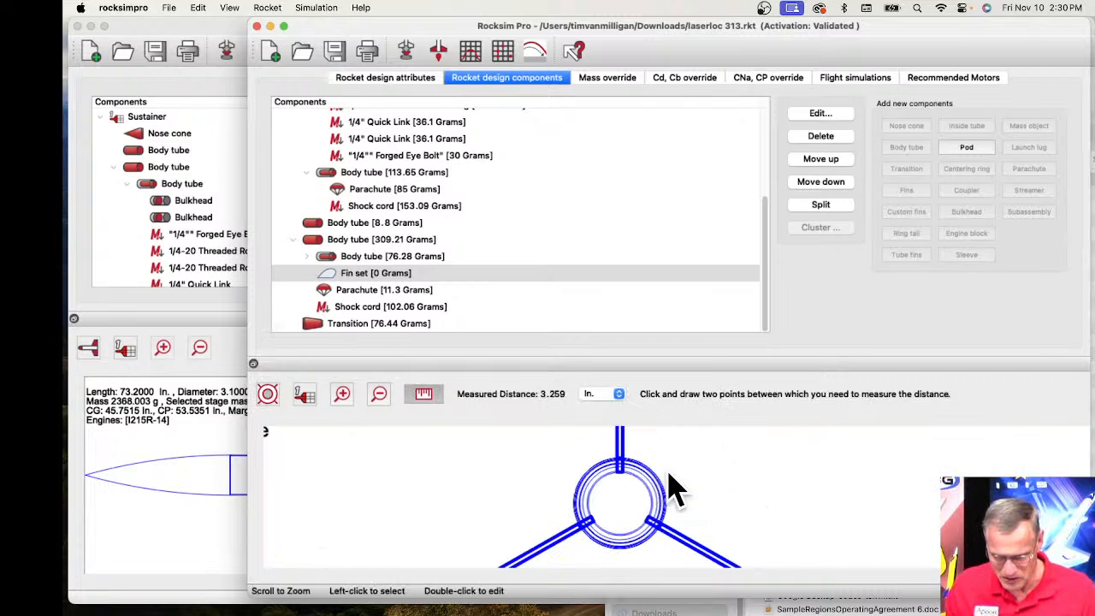
scroll(715, 496, "down", 3)
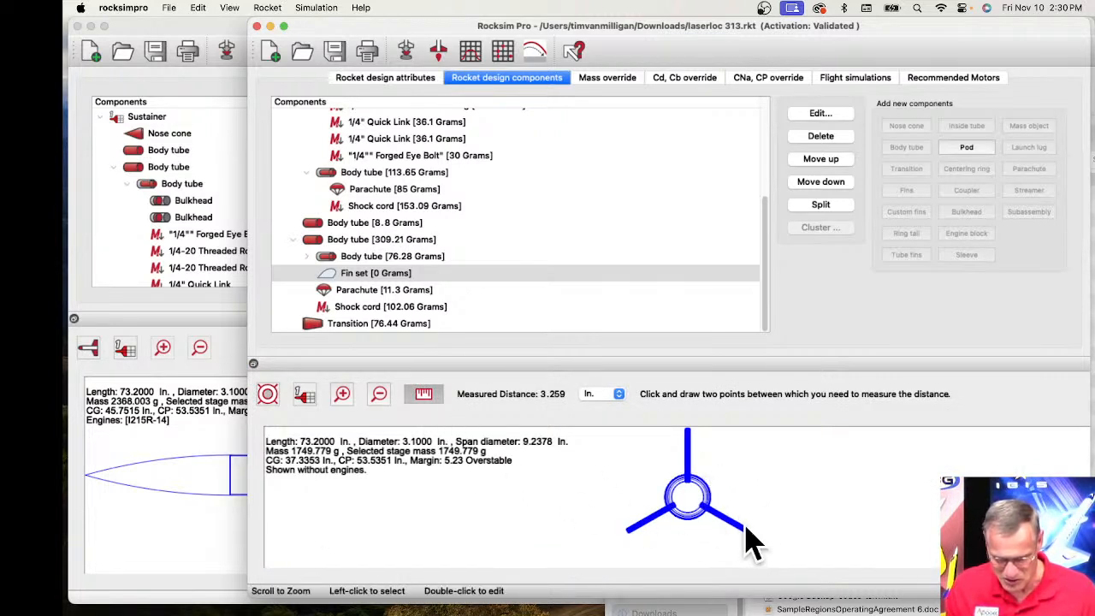
left_click(693, 434)
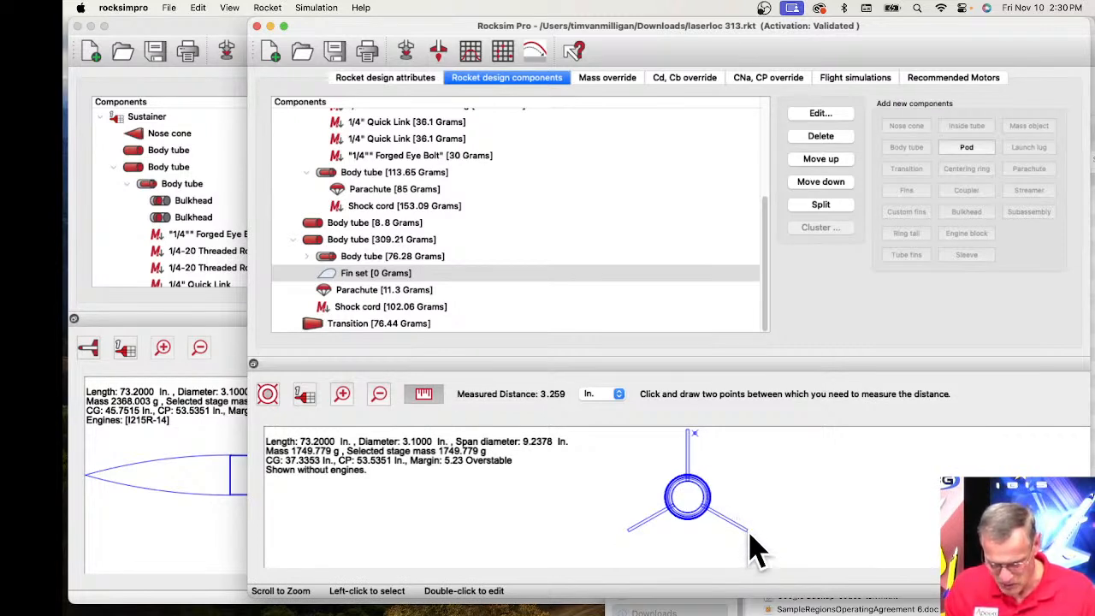
left_click(753, 532)
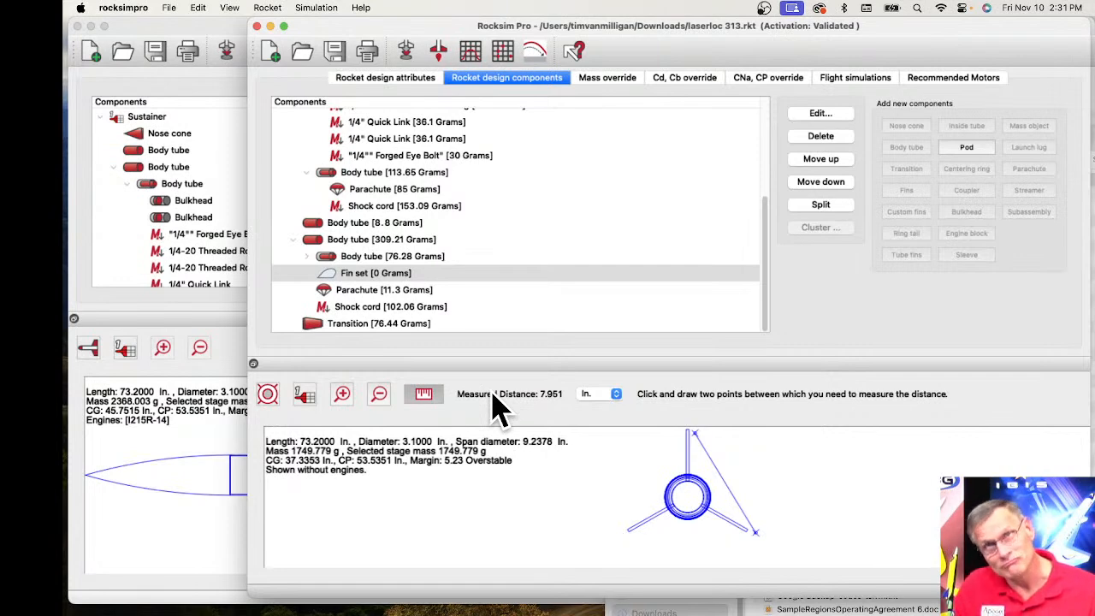
Minimize the Rocksim Pro window and switch to Mail
left_click(270, 27)
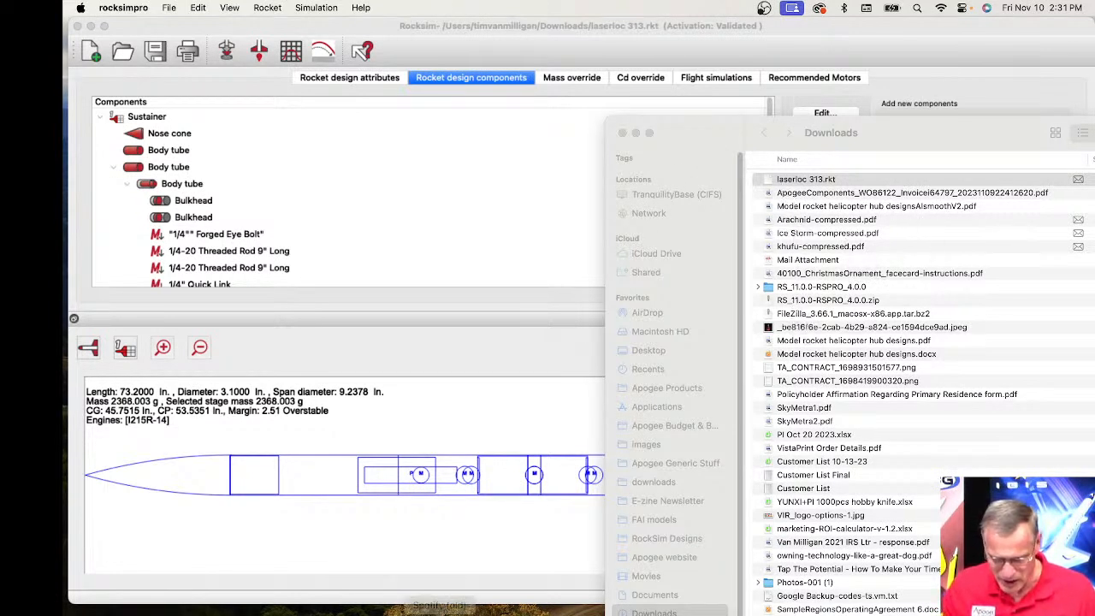
mouse_move(442, 613)
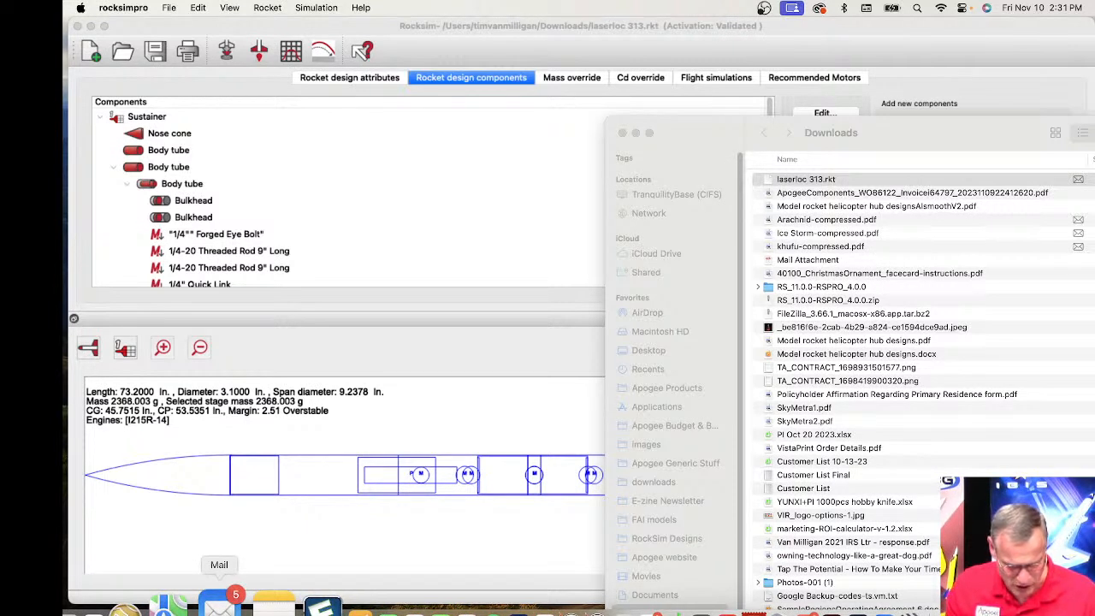
left_click(219, 604)
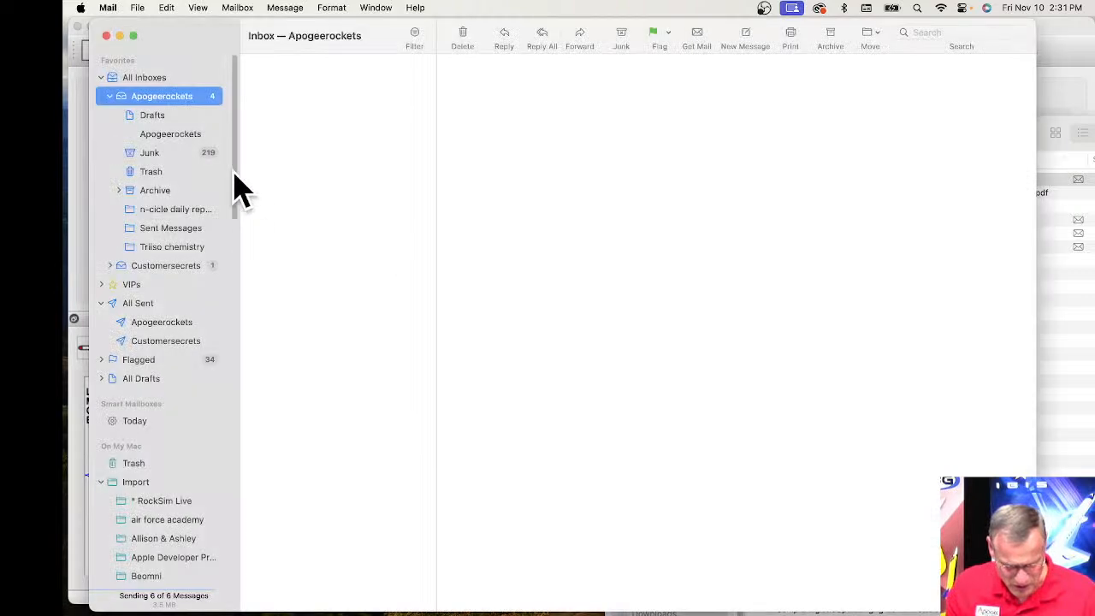
Minimize Mail and load EAC Viper 4x upscale FINAL.rkt from Downloads into Rocksim, discarding the changes to the open design
double_click(208, 41)
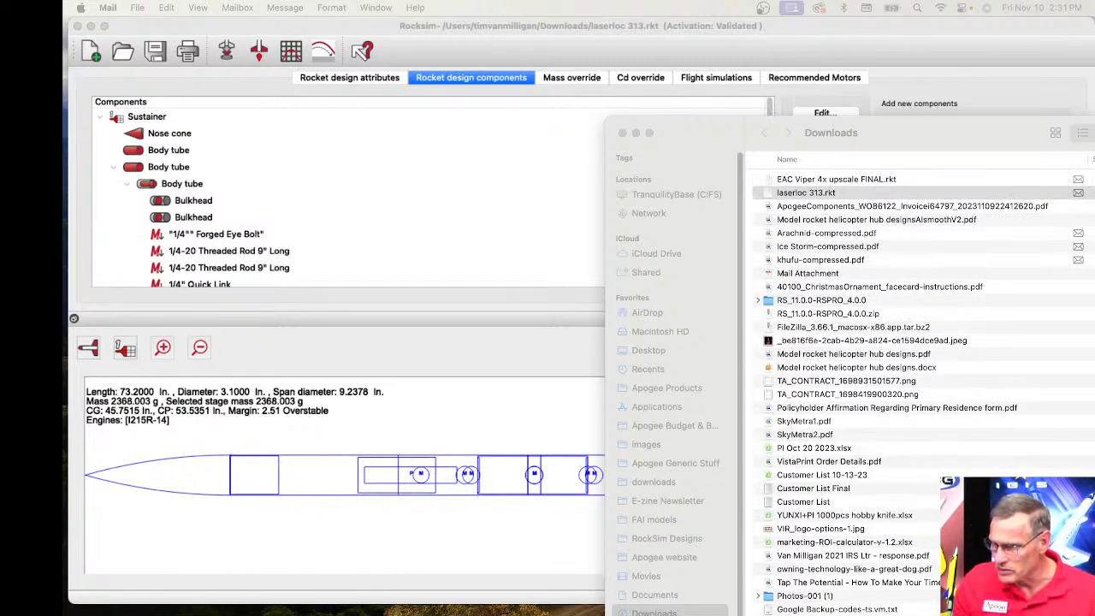
left_click(808, 181)
left_click_drag(816, 178, 464, 432)
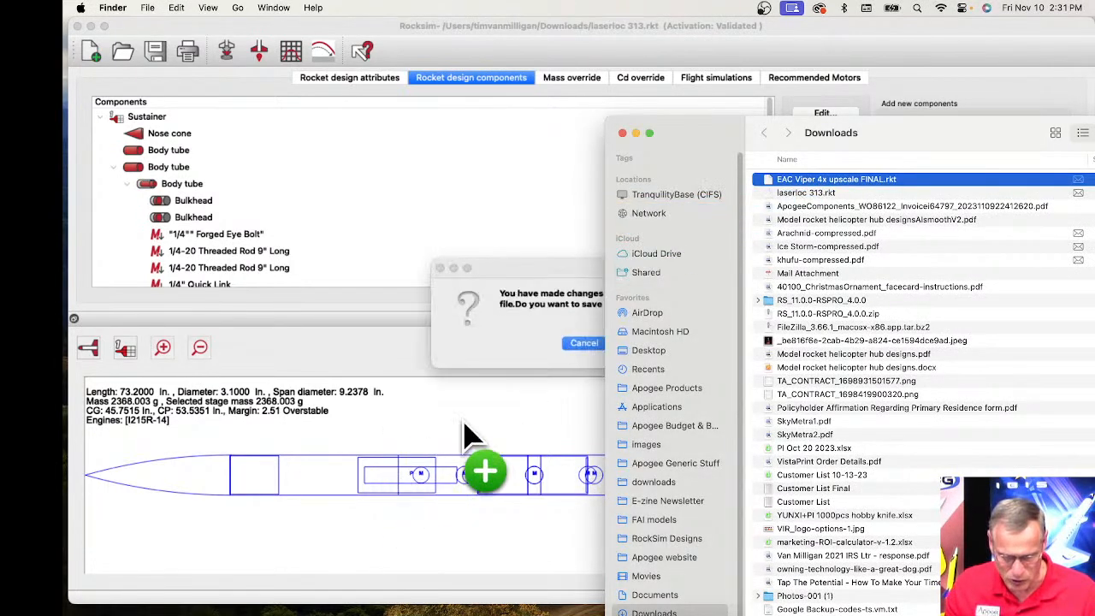
left_click(522, 295)
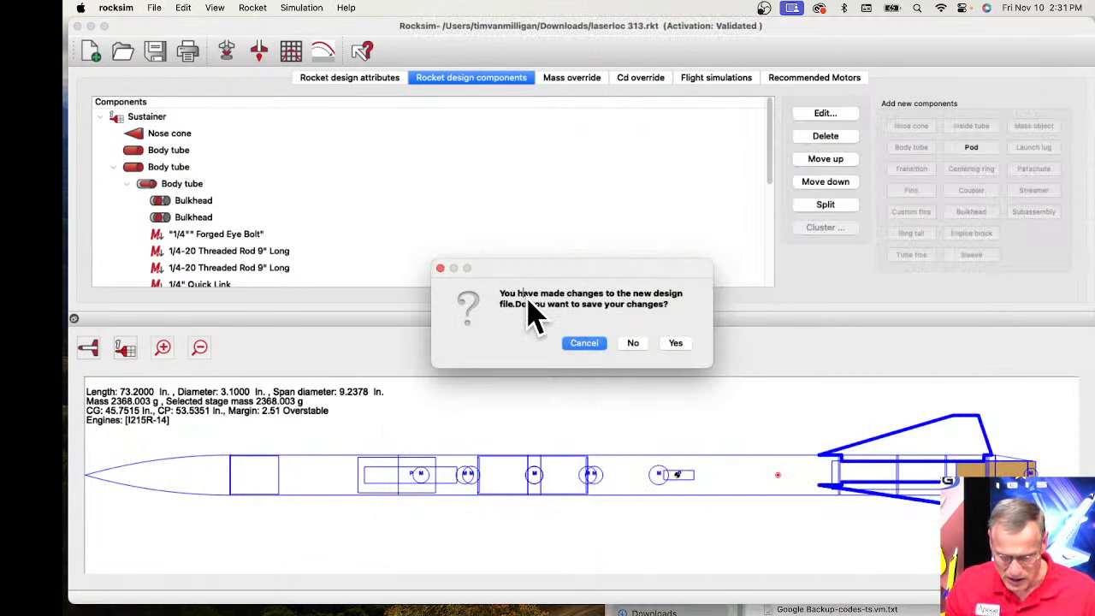
left_click(633, 343)
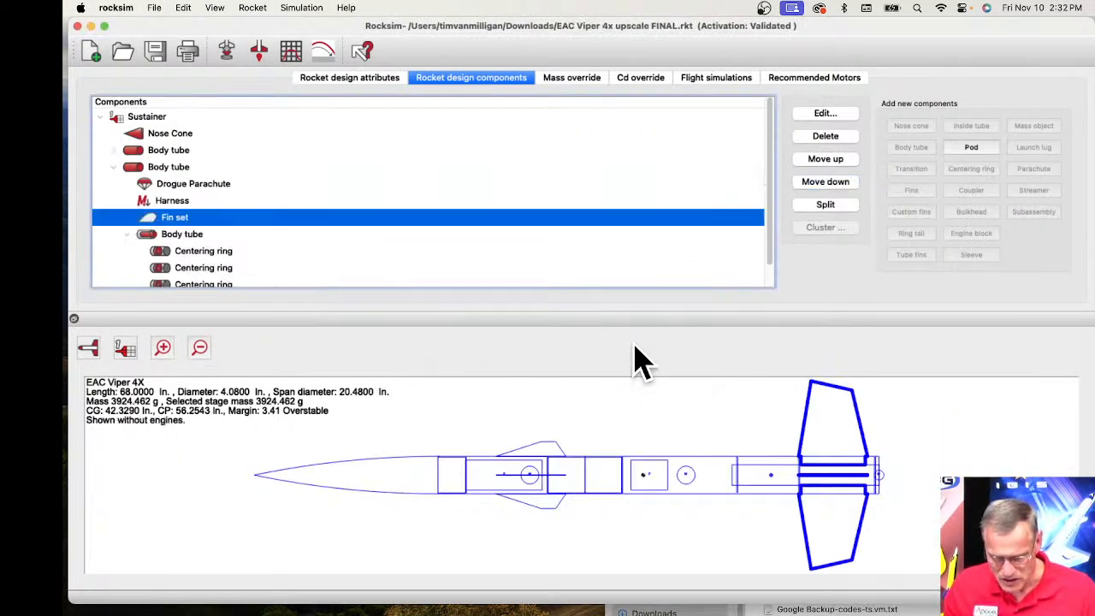
Deselect the fin set and open flight simulation 8 with the J615ST-11 engine for editing
left_click(496, 438)
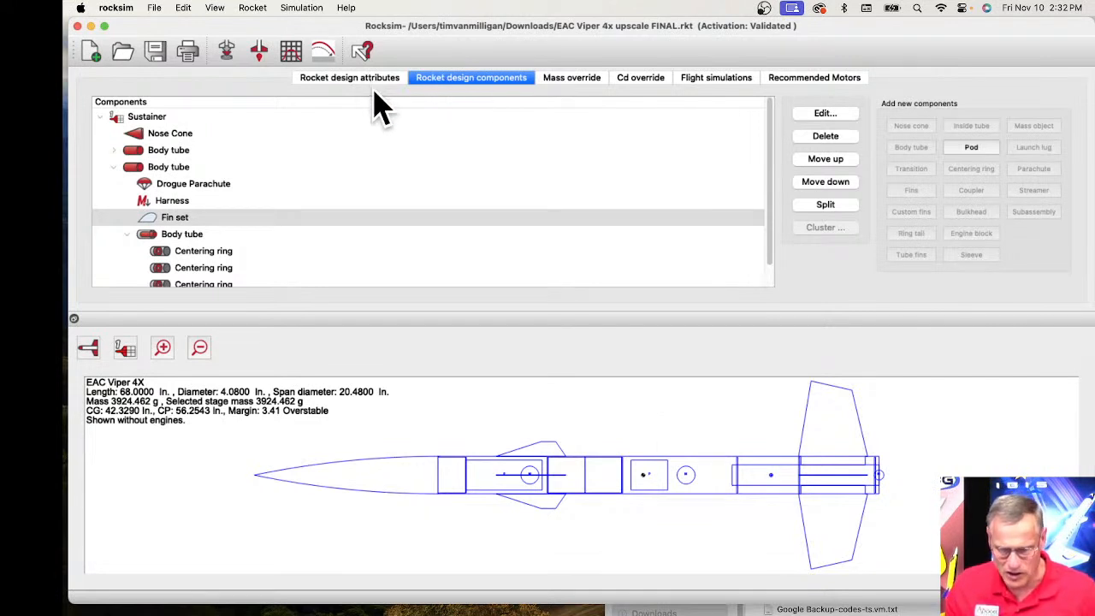
left_click(713, 86)
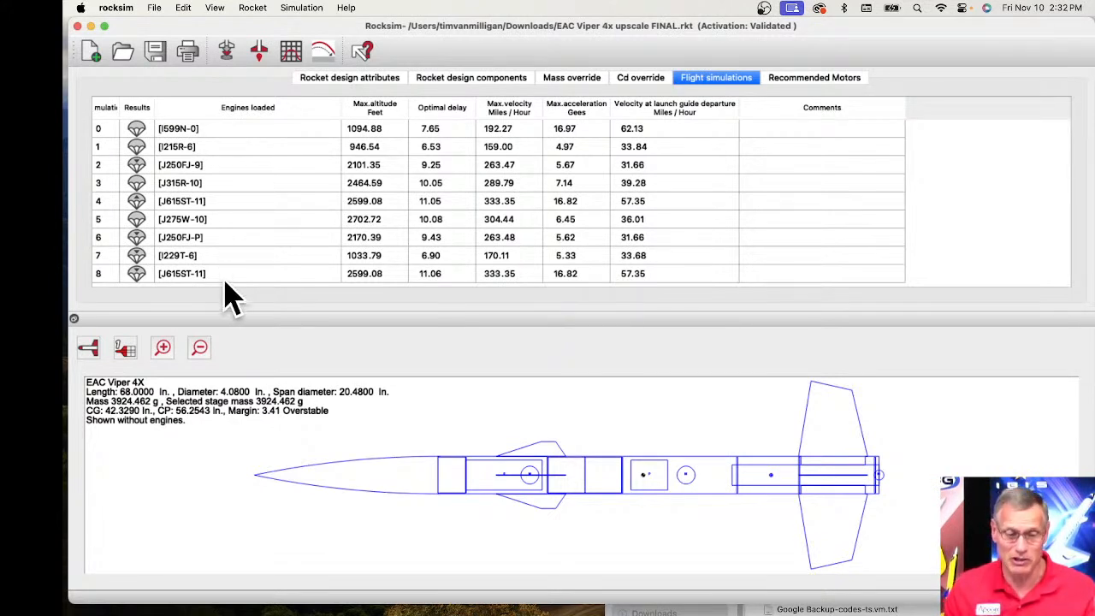
left_click(168, 275)
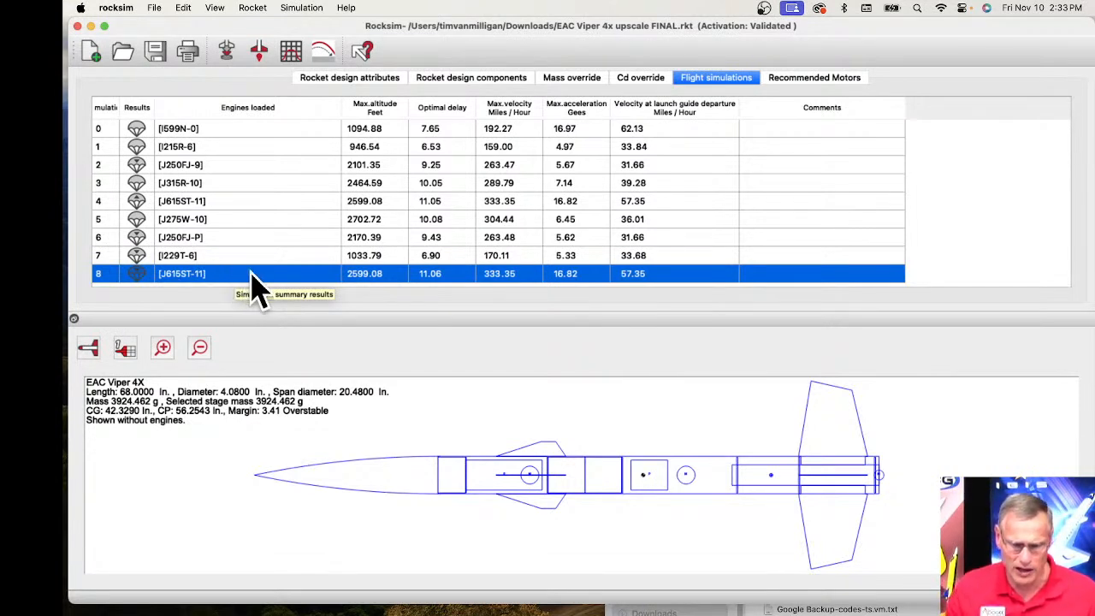
right_click(253, 276)
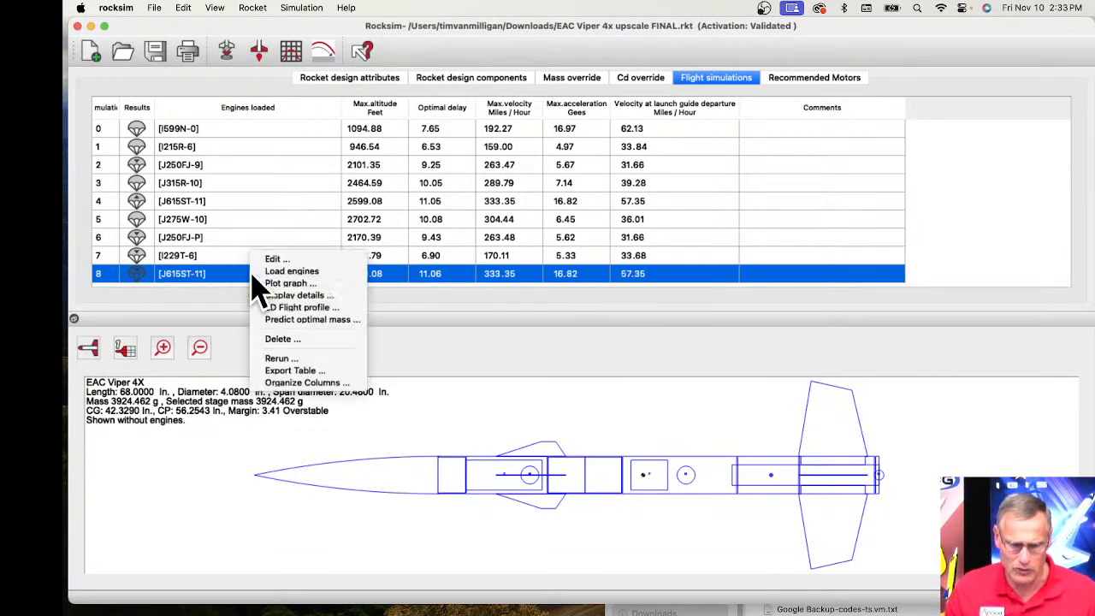
left_click(302, 260)
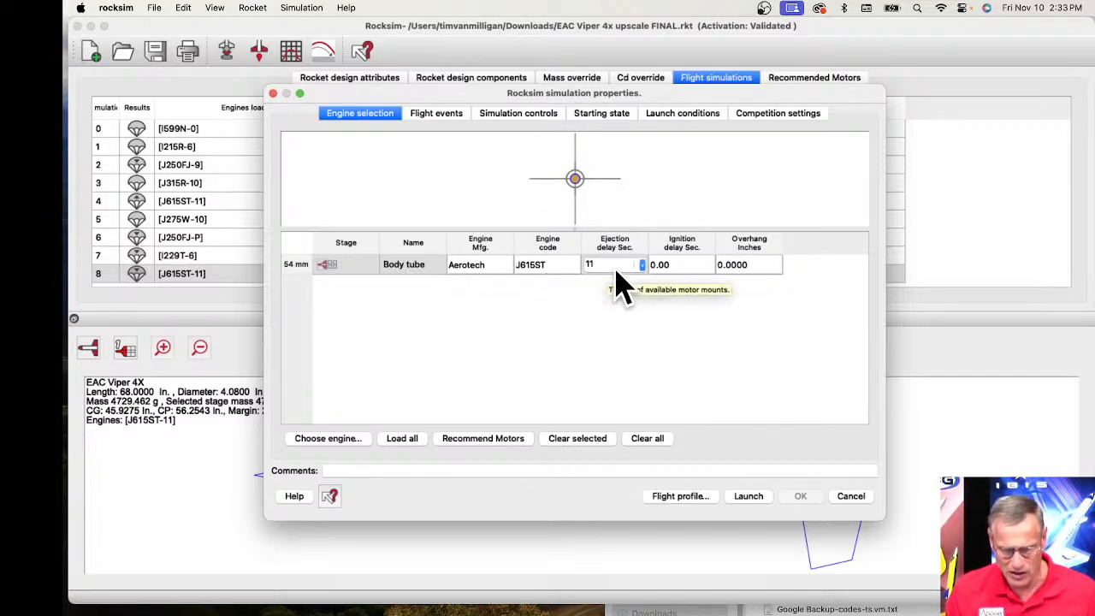
Review the simulation's flight events, starting state and launch conditions
left_click(429, 118)
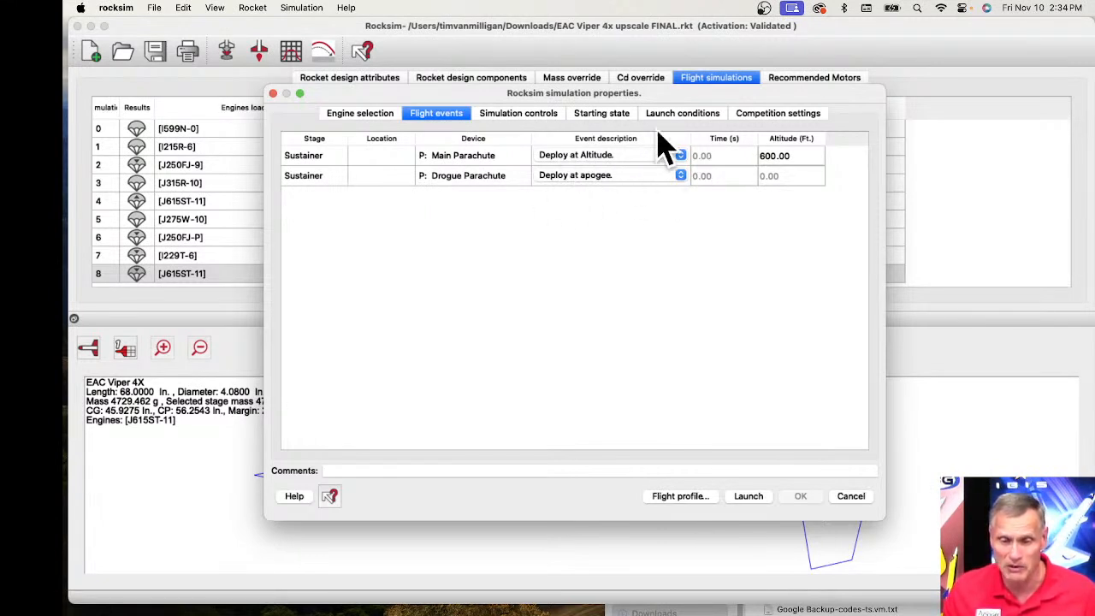
left_click(589, 118)
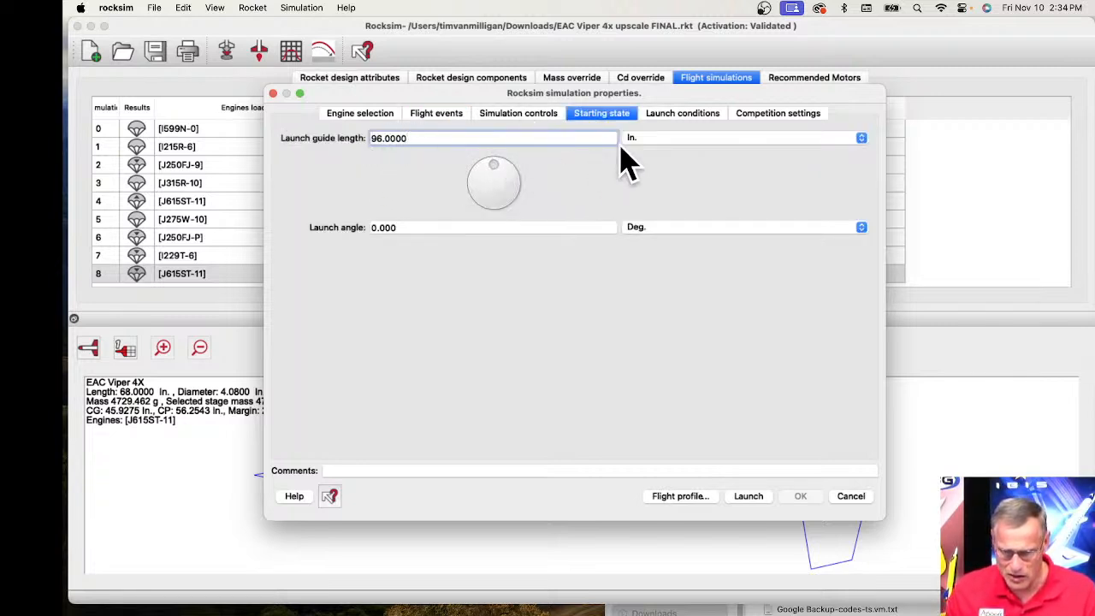
left_click(682, 115)
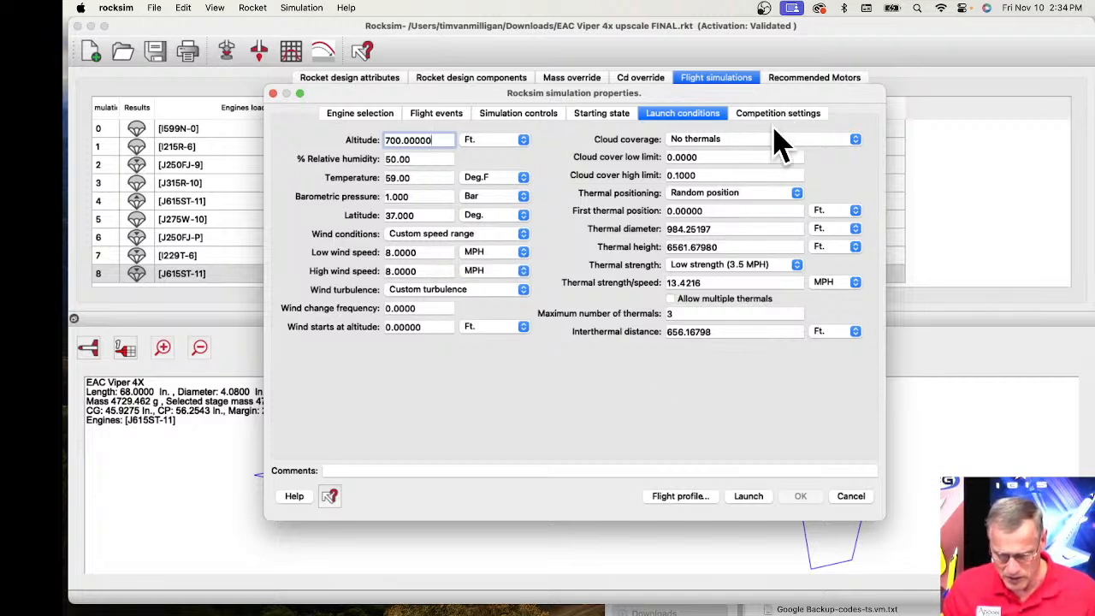
Open the 2D flight profile, check the simulation table behind it, and resize the profile window to fit the screen
left_click(694, 512)
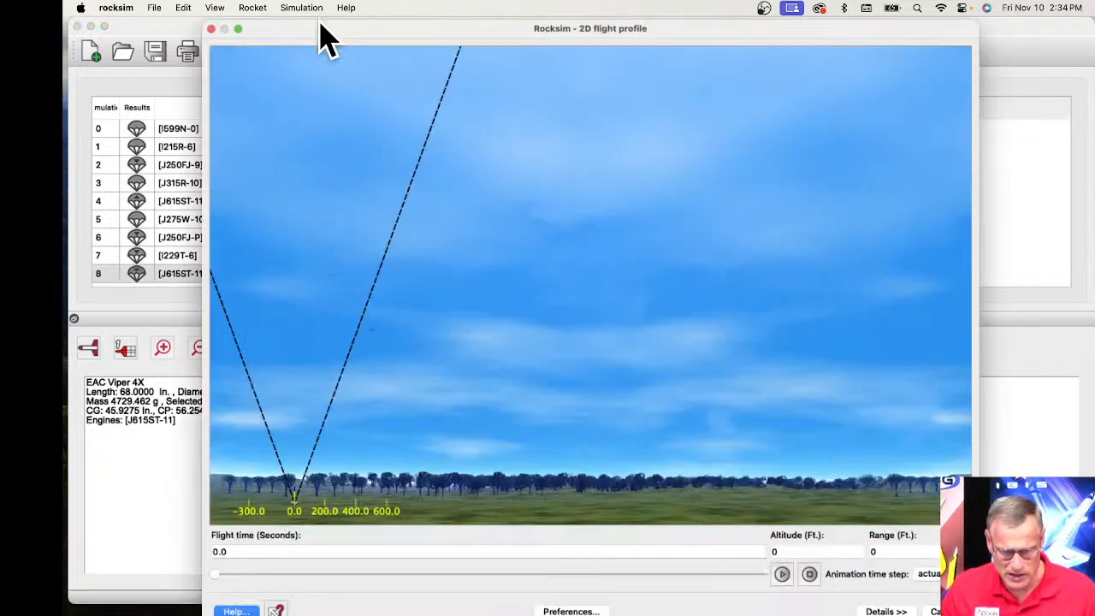
left_click_drag(321, 26, 643, 44)
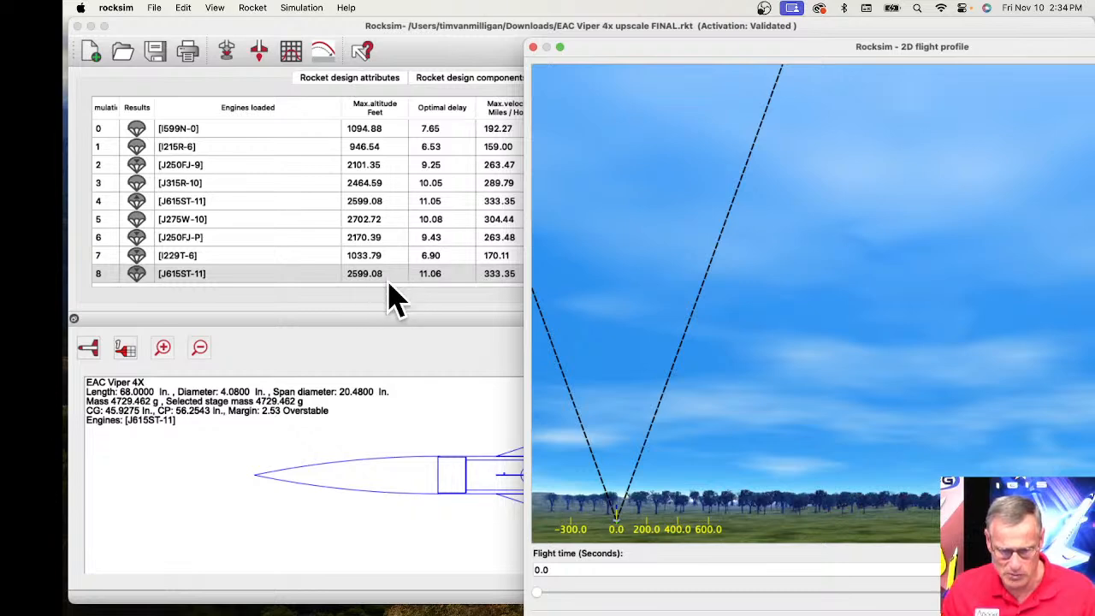
left_click_drag(640, 53, 334, 25)
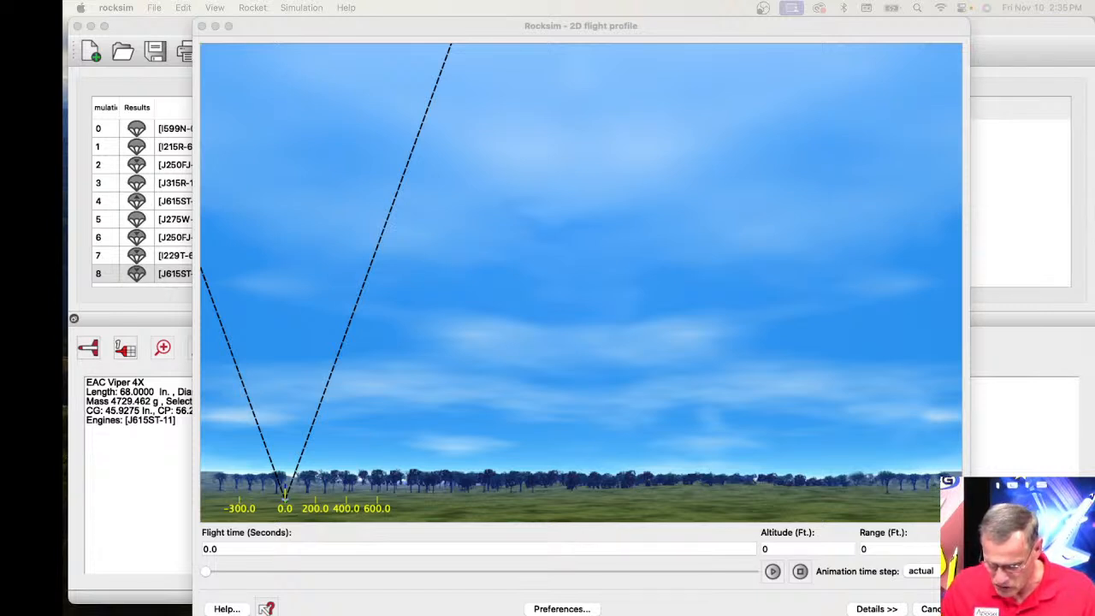
left_click_drag(965, 614, 935, 590)
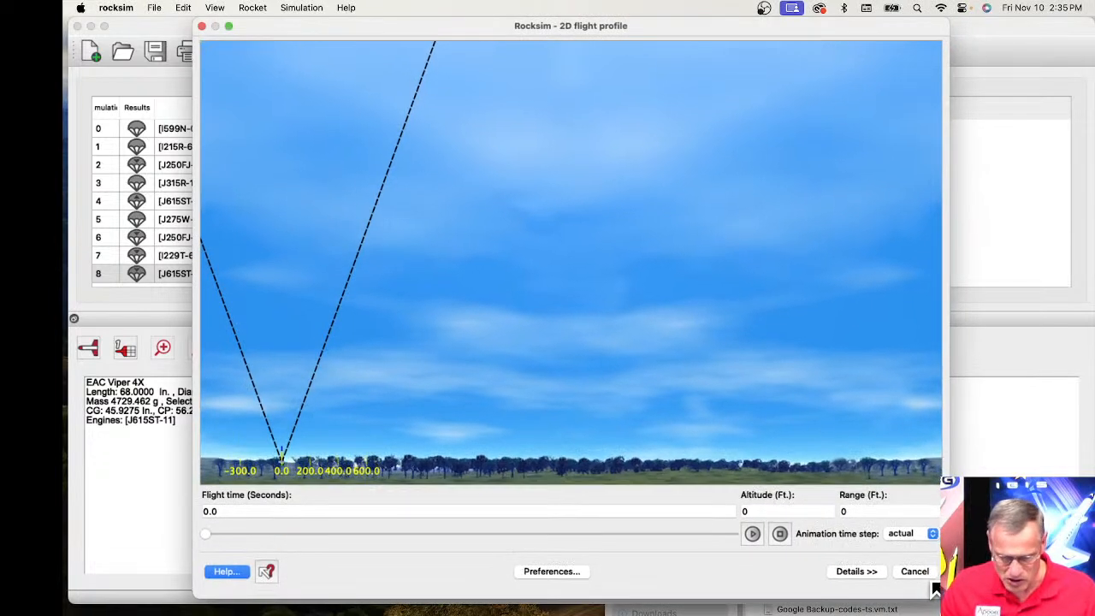
Play the 2D flight animation, advance it to the rocket's landing, and close the flight profile
left_click(752, 535)
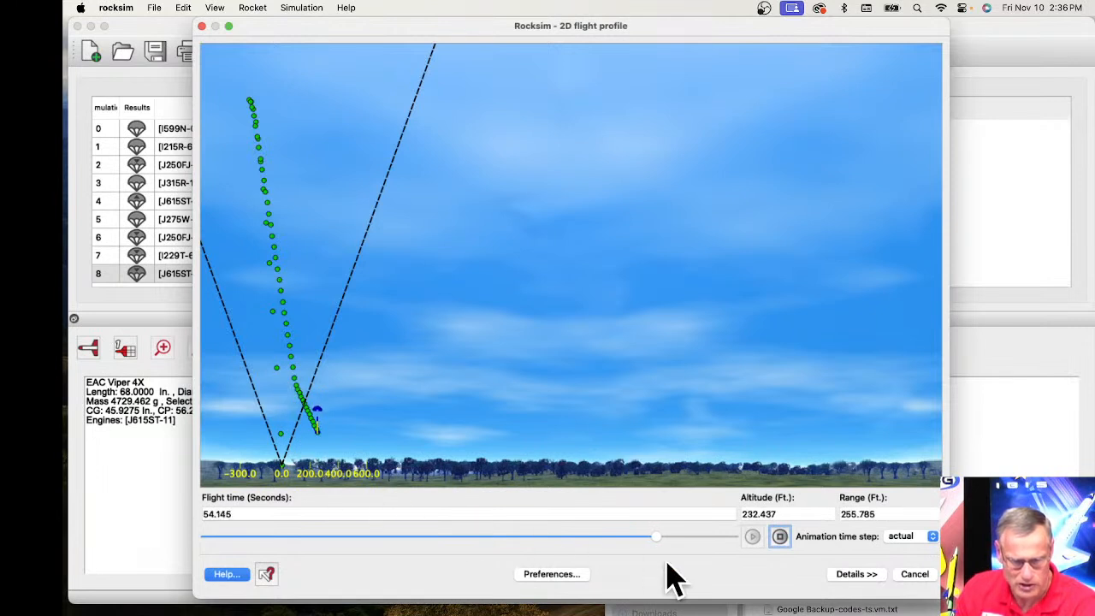
left_click_drag(665, 536, 731, 541)
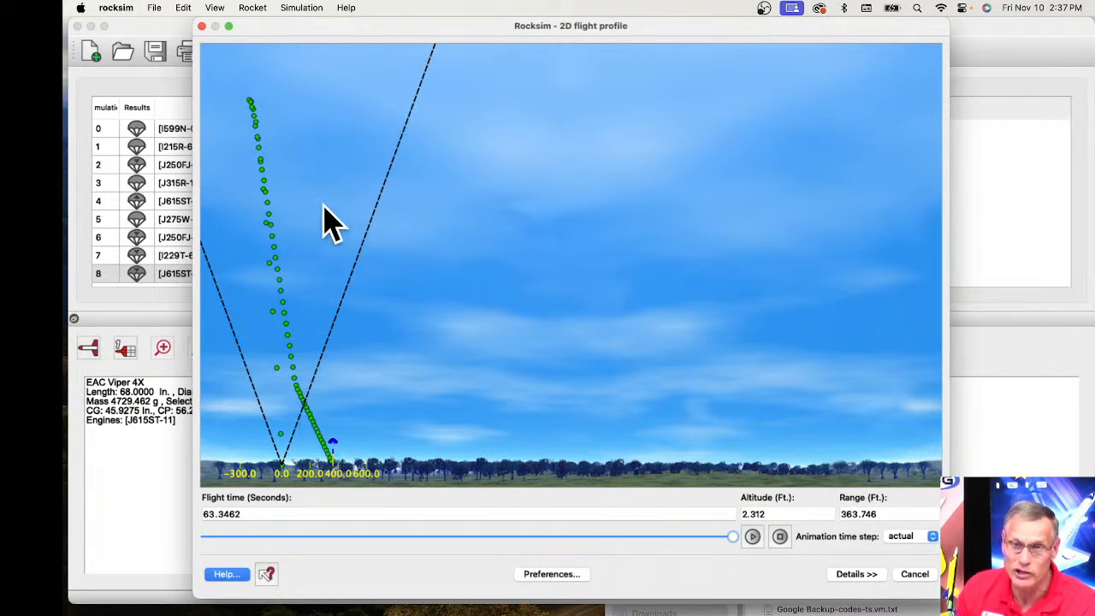
left_click(914, 574)
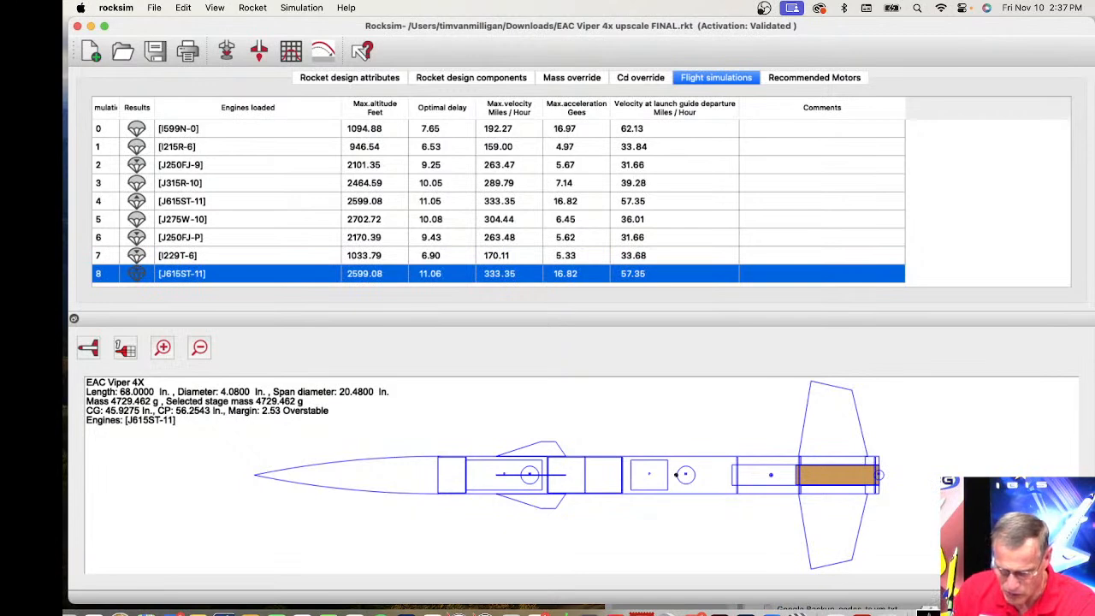
Restore and reposition the Rocksim Pro window, then start a new design without saving the changes to laserloc 313.rkt
left_click(929, 609)
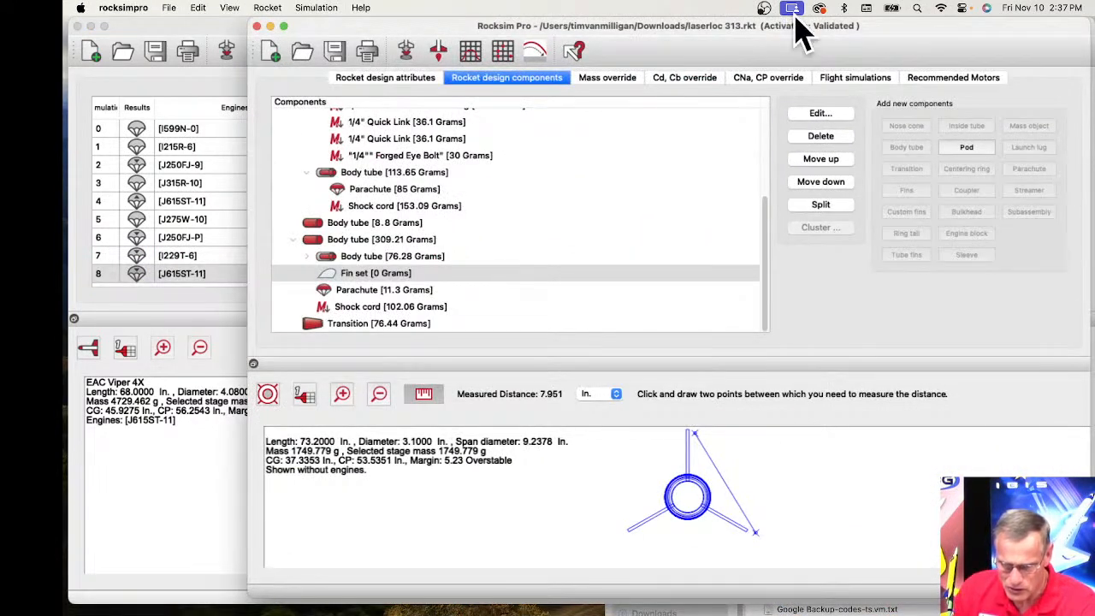
left_click_drag(763, 28, 616, 21)
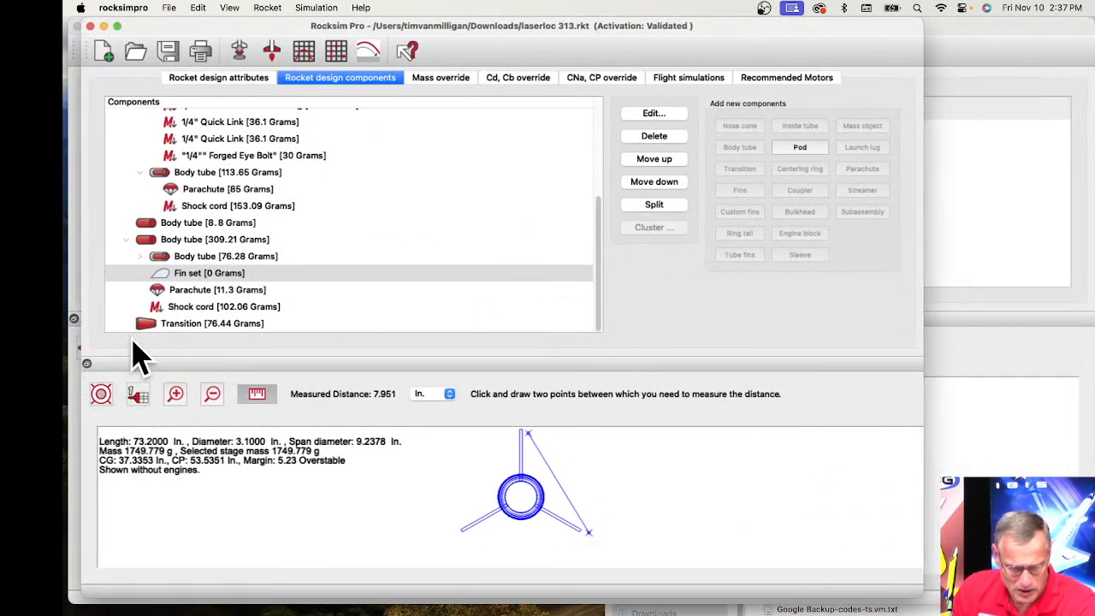
left_click(103, 47)
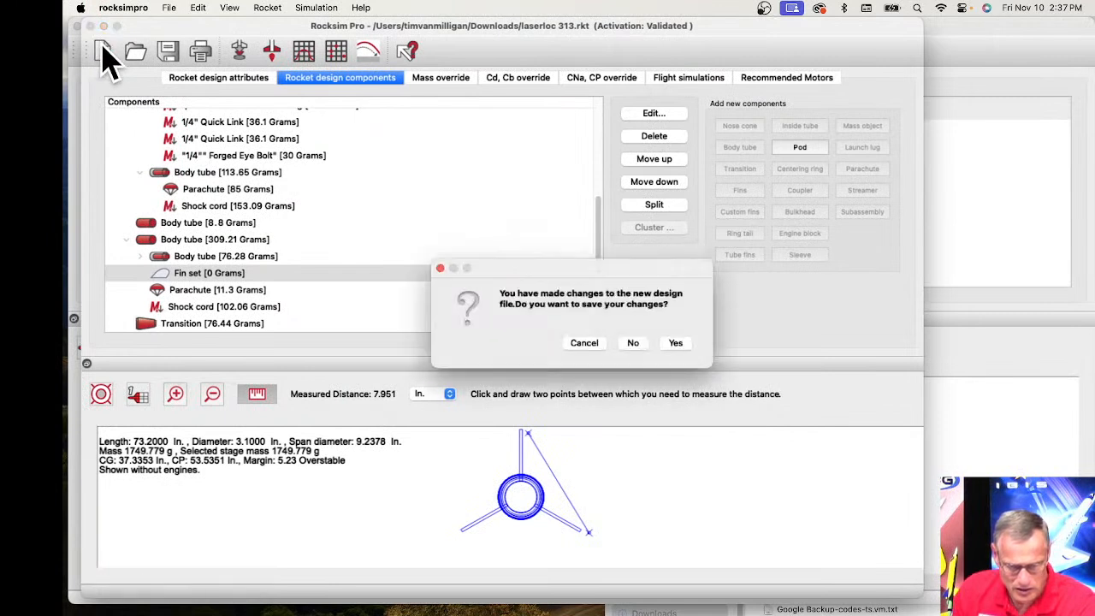
left_click(633, 346)
Load EAC Viper 4x upscale FINAL.rkt from Downloads into Rocksim Pro and widen its window
left_click(948, 609)
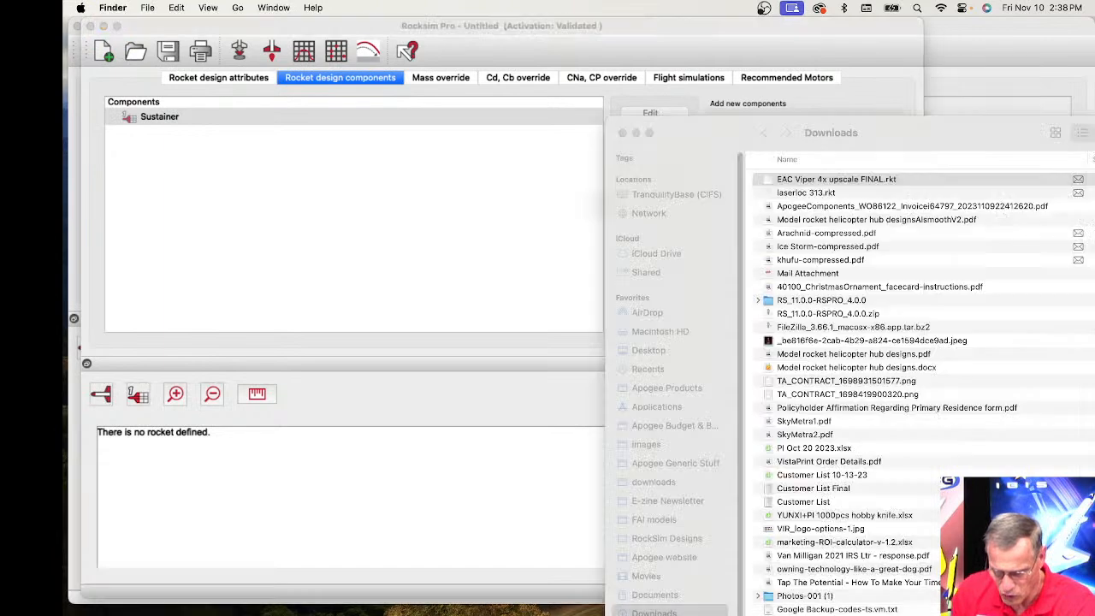
mouse_move(799, 181)
left_mouse_down()
mouse_move(387, 471)
mouse_move(391, 453)
left_mouse_up()
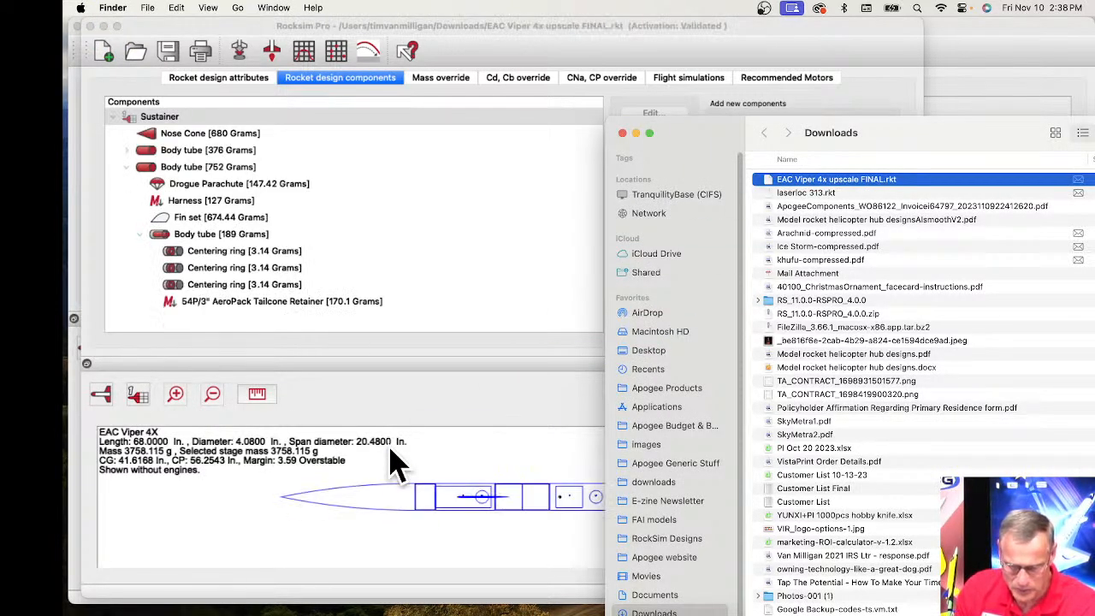
left_click(697, 462)
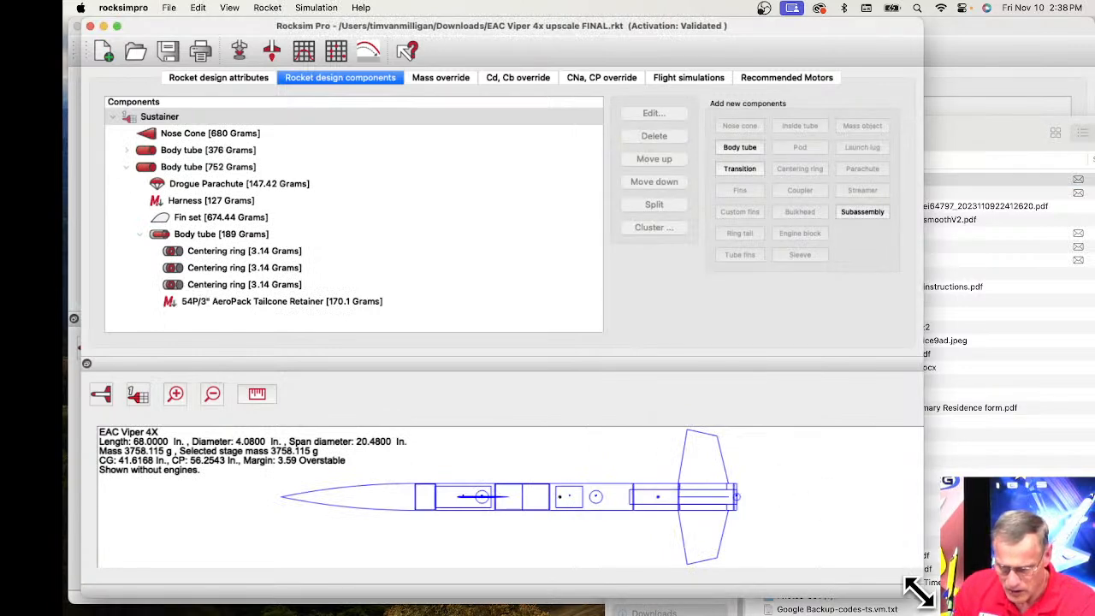
left_click_drag(924, 586, 1070, 595)
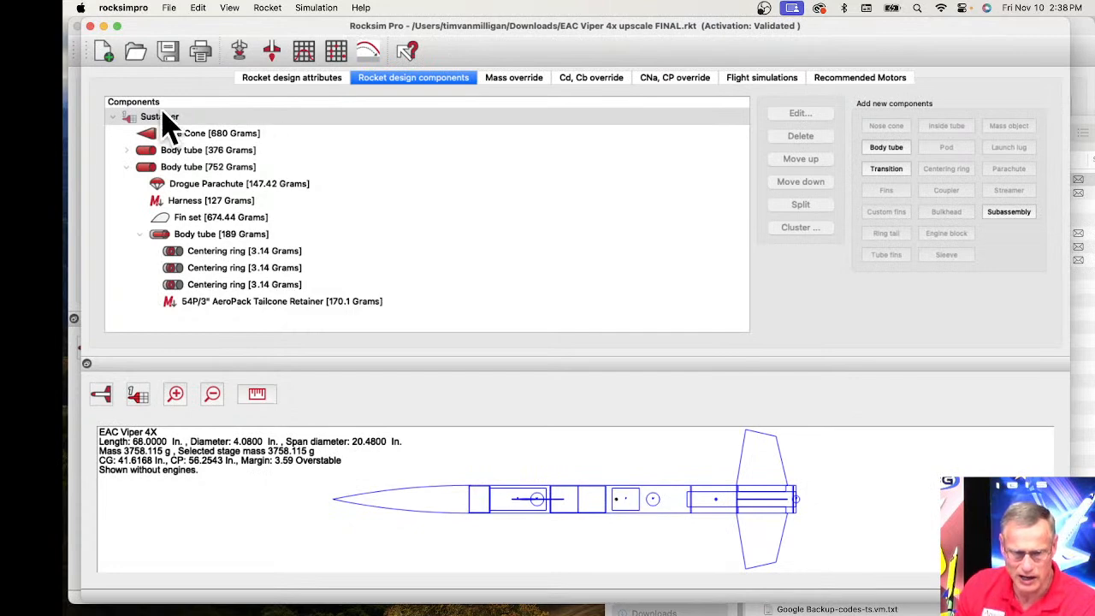
Open the properties of flight simulation 8 with the J615ST-11 engine in Rocksim Pro
left_click(761, 78)
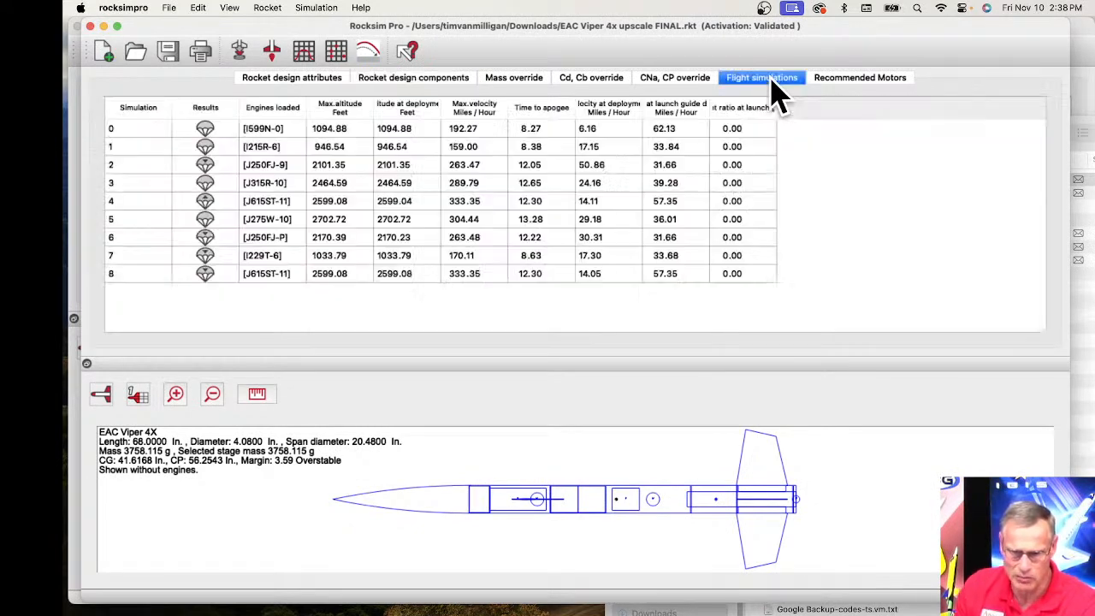
left_click(282, 282)
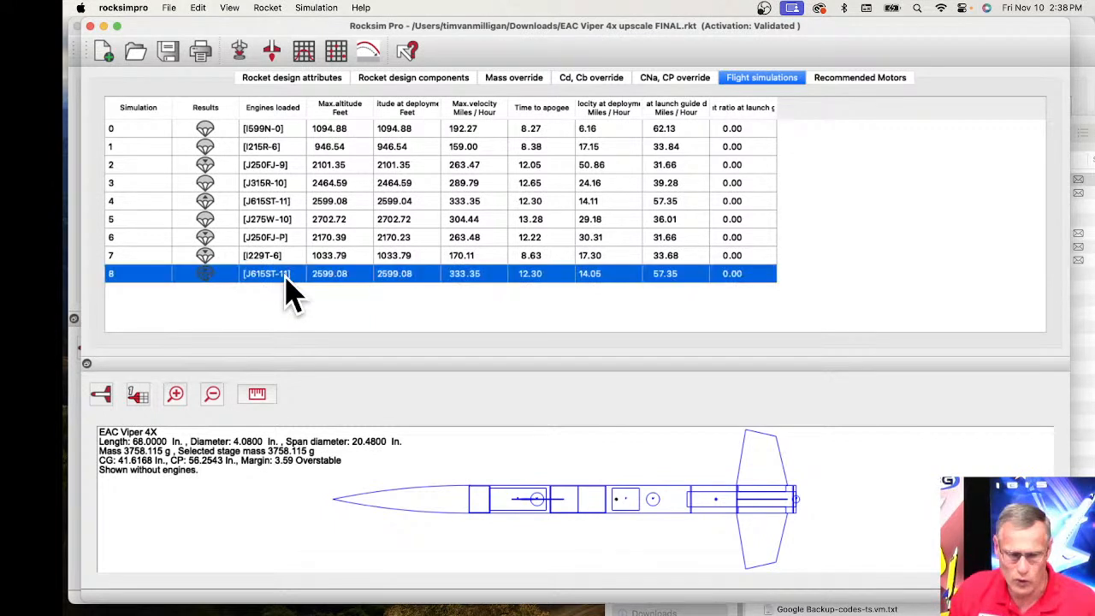
right_click(330, 253)
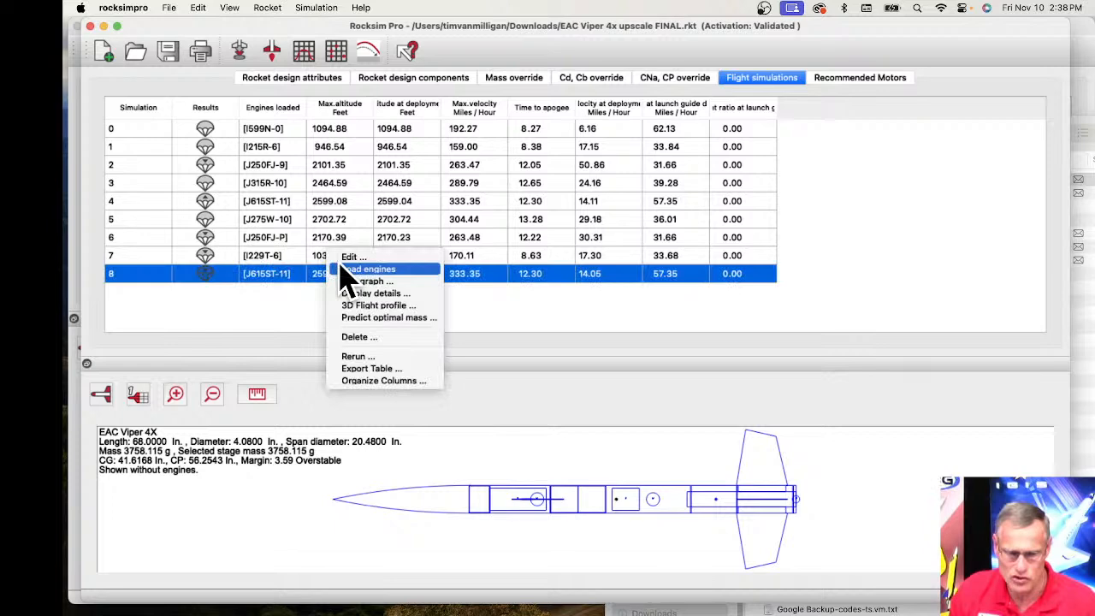
left_click(343, 268)
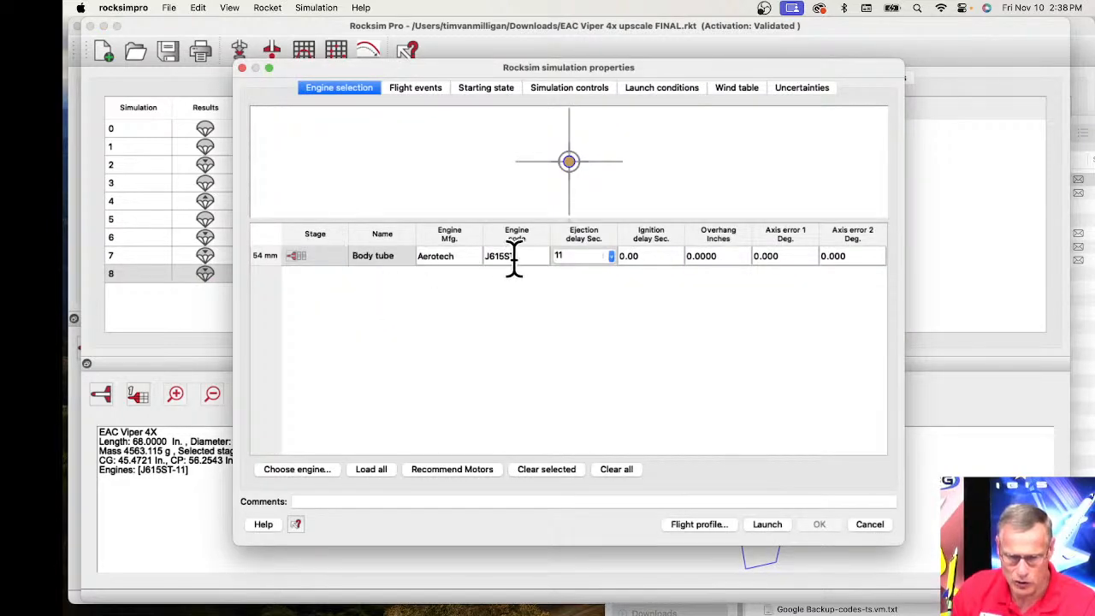
Review the starting state, simulation controls and launch conditions, and show the flight events with a wider test criteria description column
left_click(489, 89)
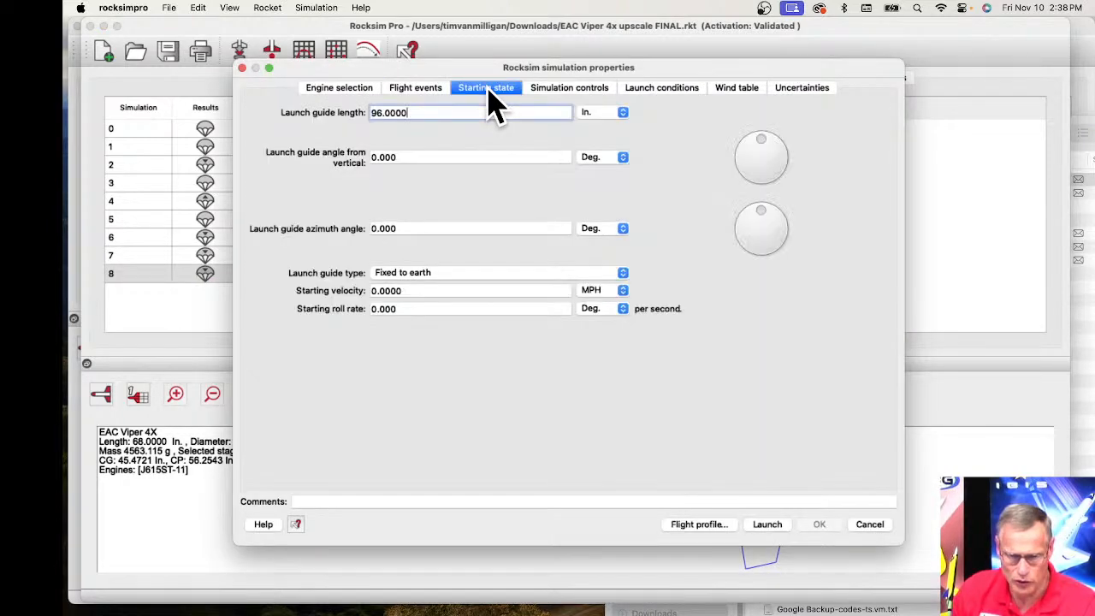
left_click(571, 89)
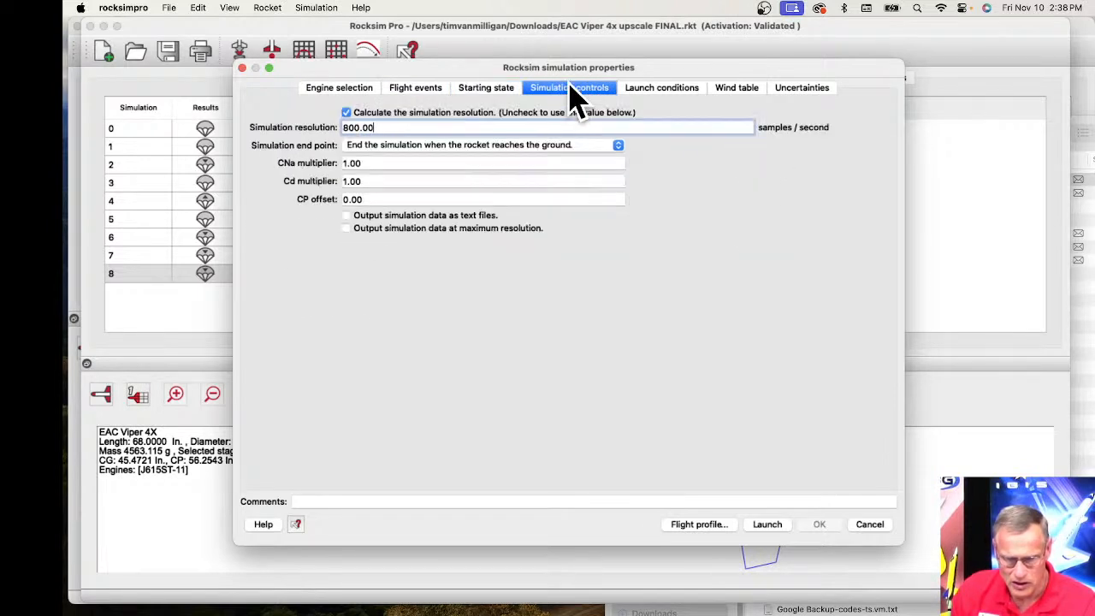
left_click(654, 89)
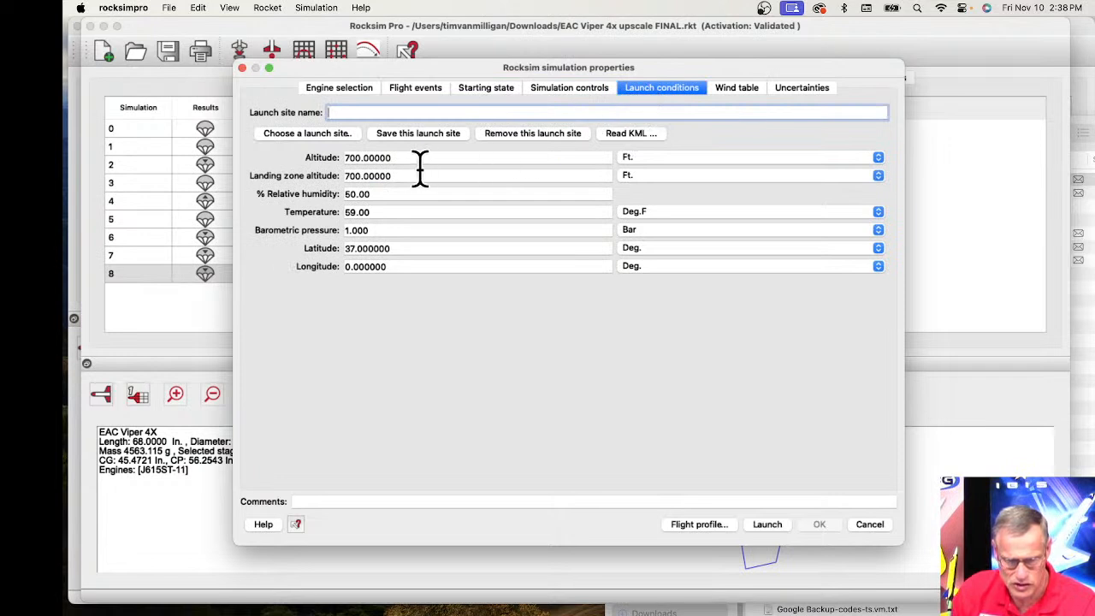
left_click(412, 89)
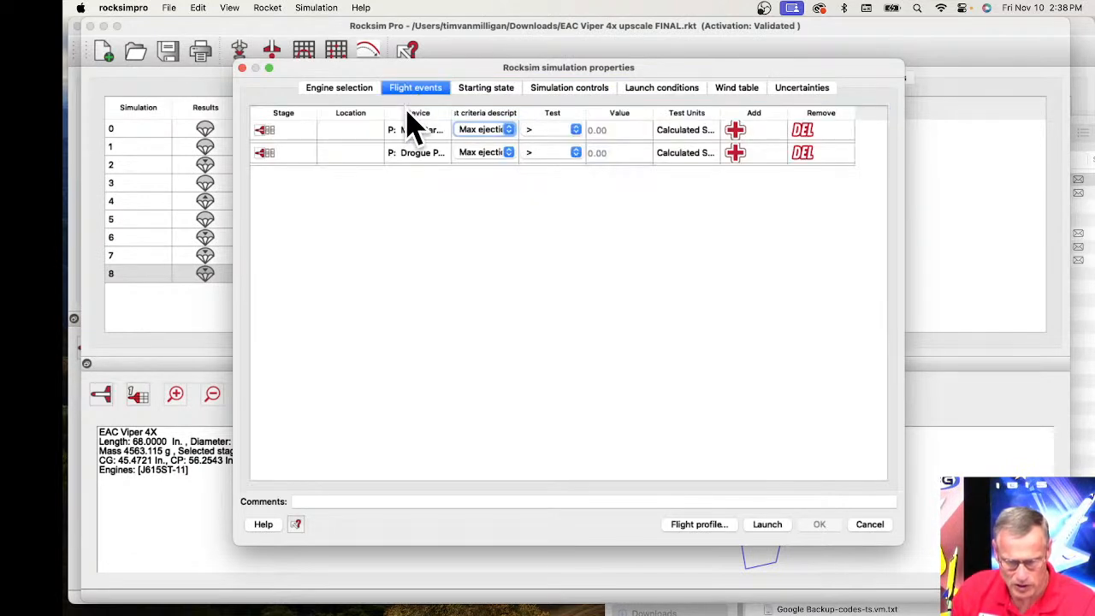
left_click_drag(519, 115, 573, 116)
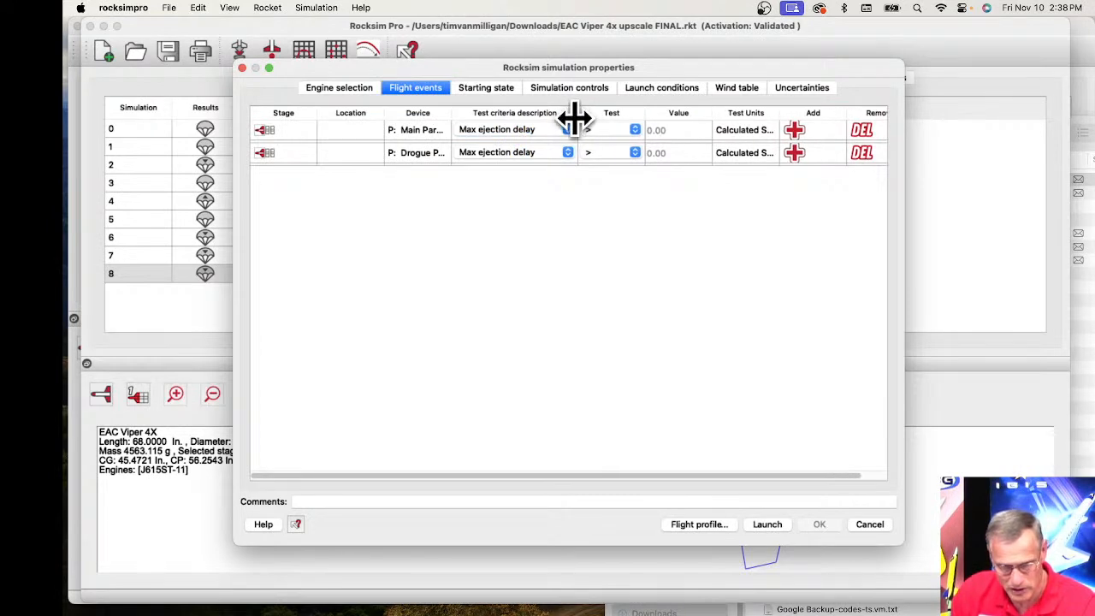
Reposition the simulation properties window, widen the Device column of the flight events, and set the drogue parachute's test criterion to Apogee
left_click_drag(404, 85, 308, 69)
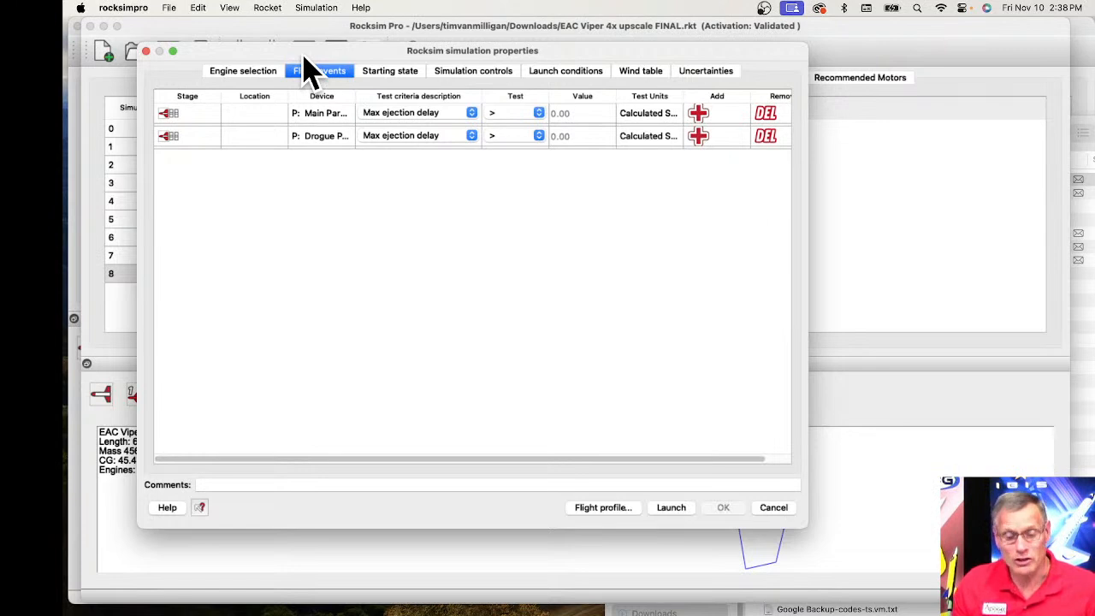
left_click_drag(305, 53, 303, 29)
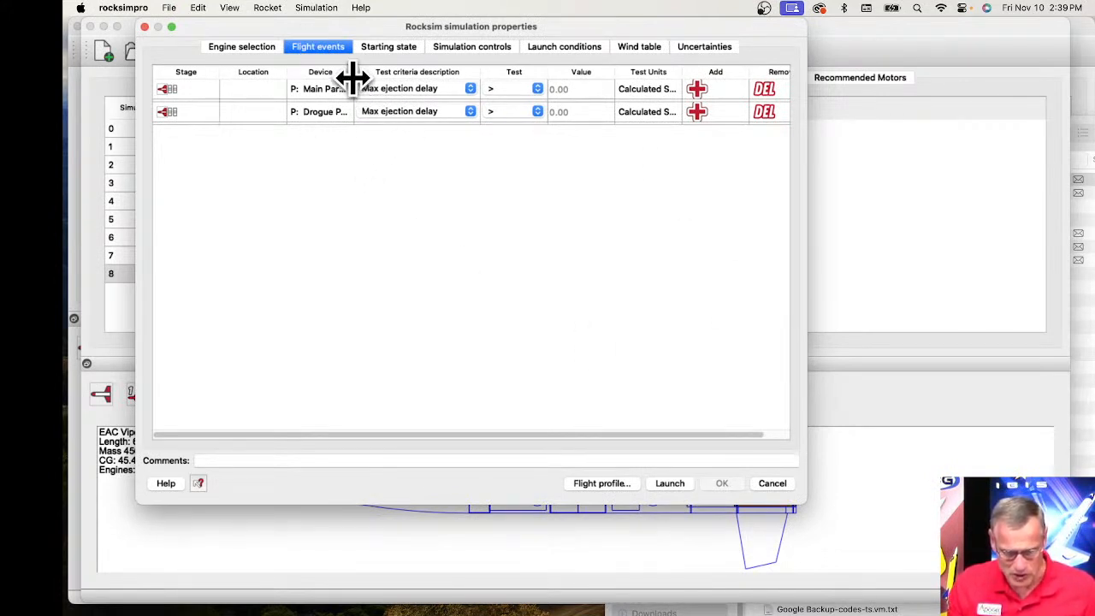
left_click_drag(353, 77, 394, 76)
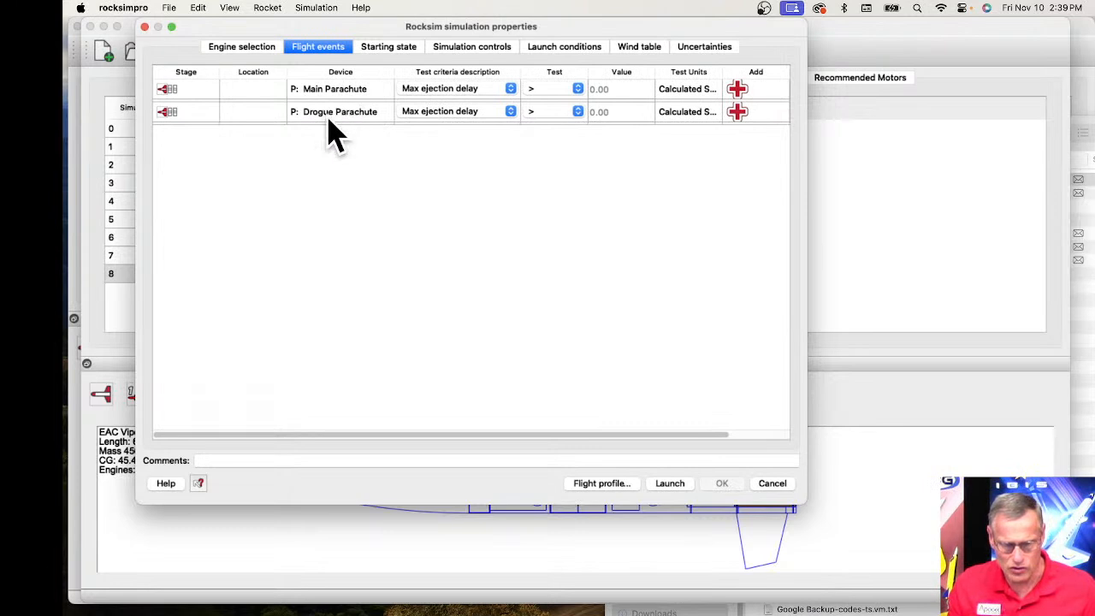
left_click(423, 113)
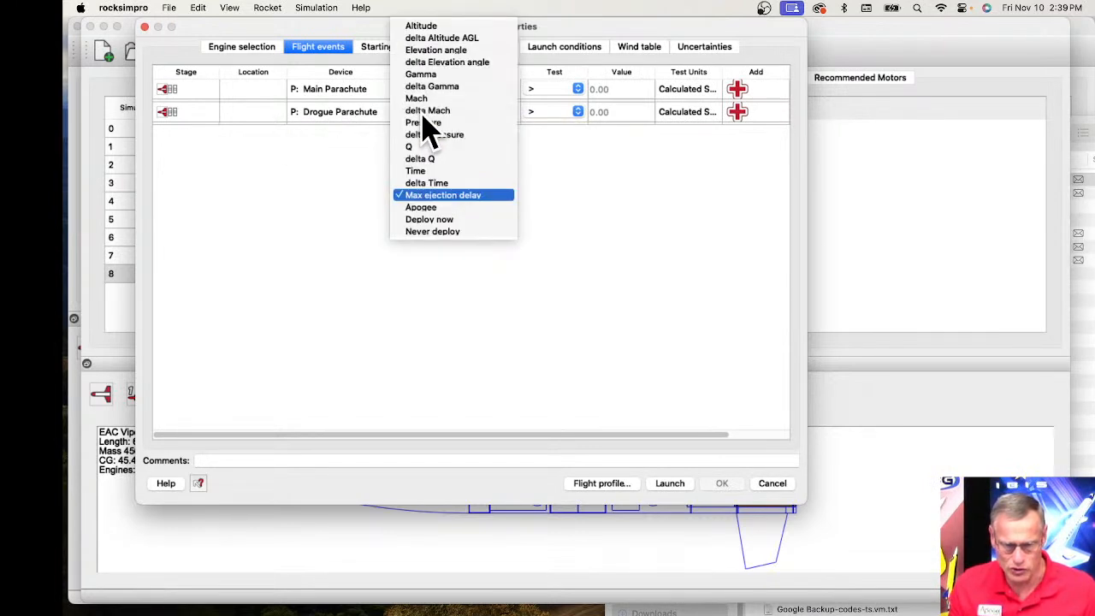
left_click(428, 208)
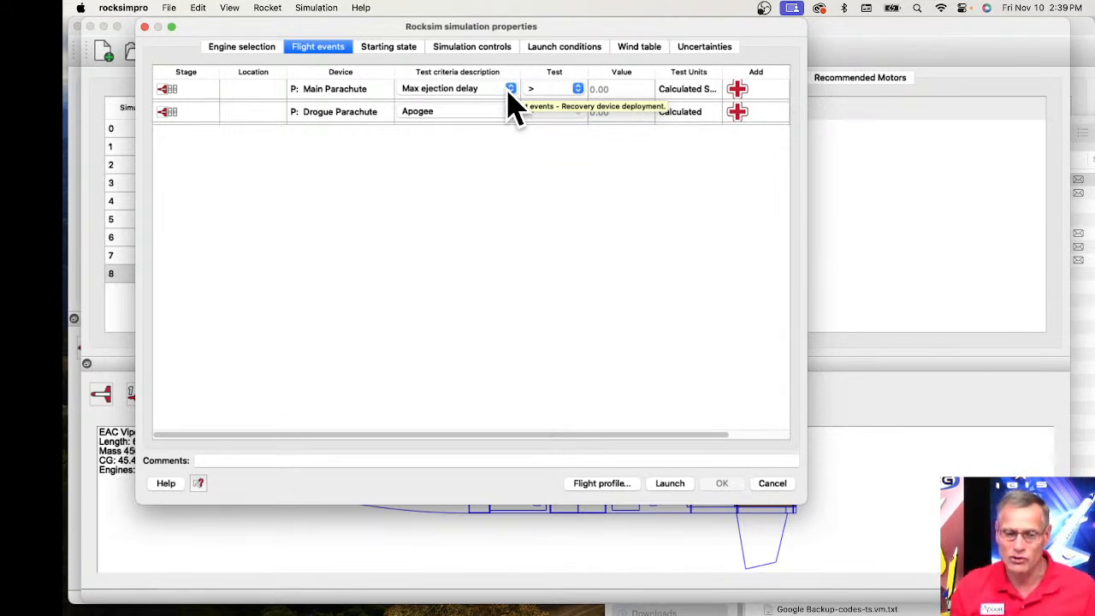
Try Altitude as the main parachute's test criterion, and replace it with Apogee
left_click(445, 90)
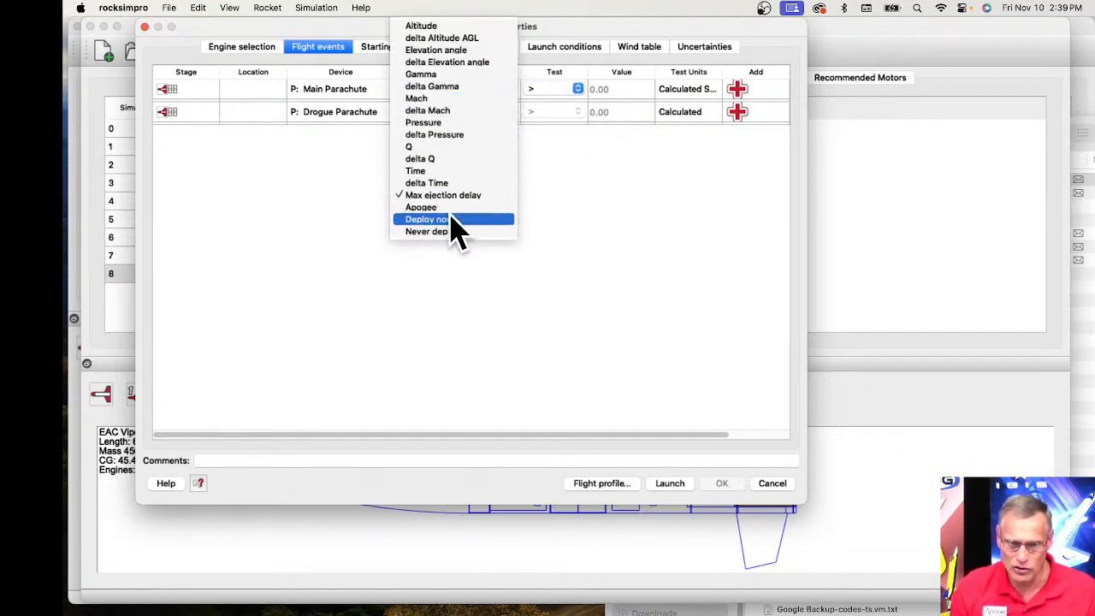
left_click(426, 27)
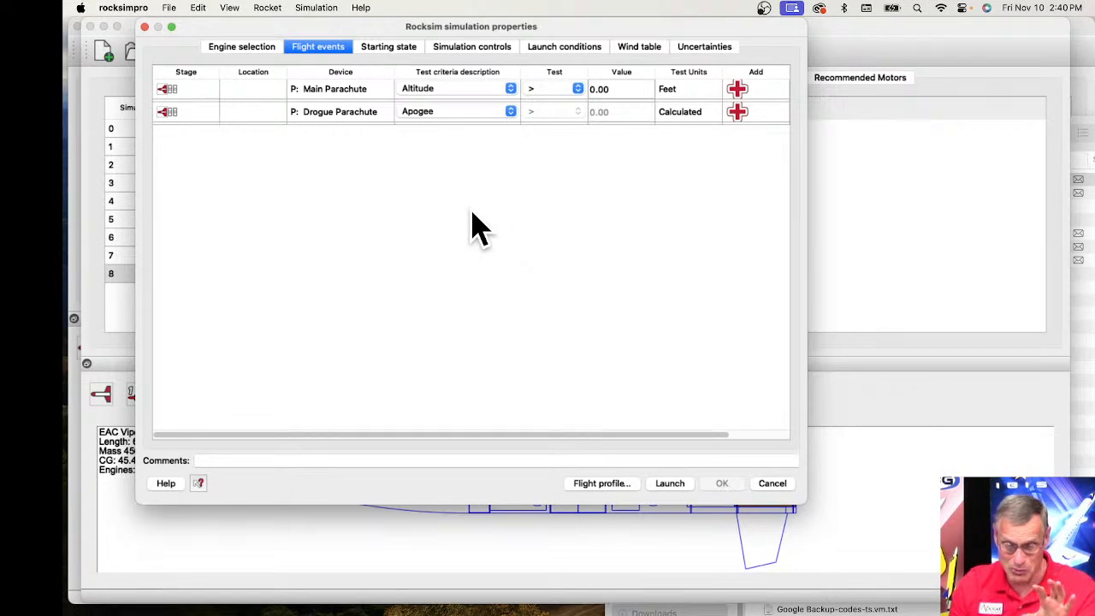
left_click(445, 87)
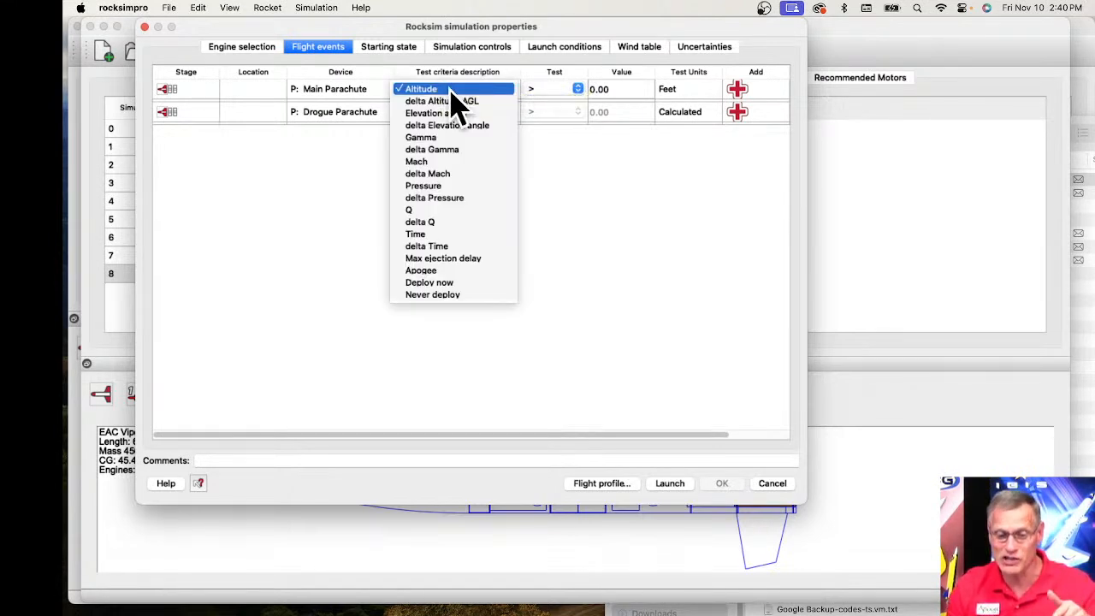
left_click(442, 272)
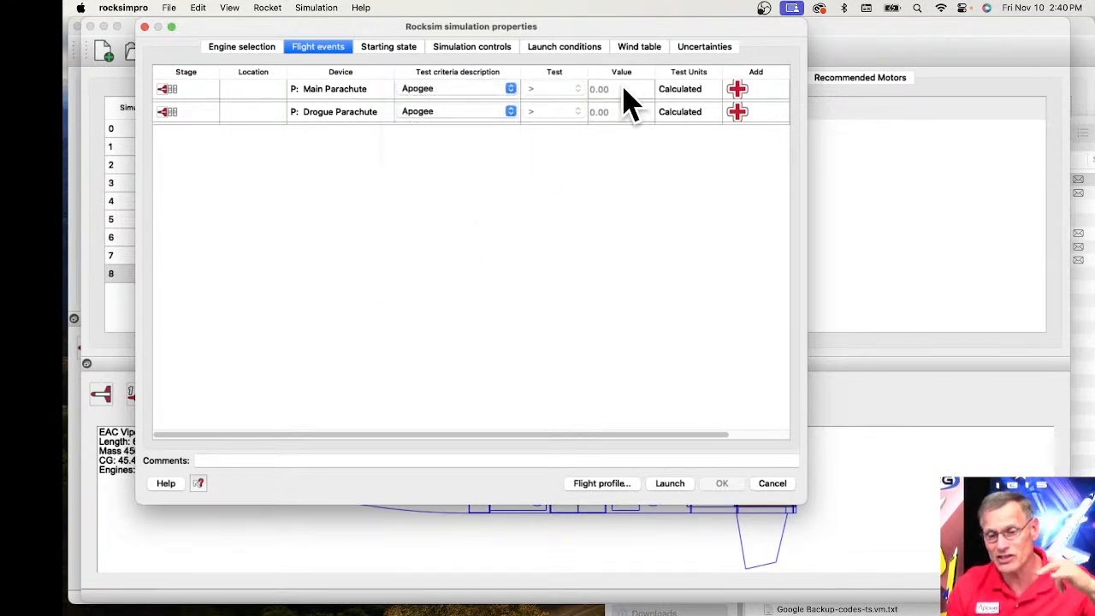
Add a second deployment condition for the main parachute that requires an altitude of less than 600 feet
left_click(739, 91)
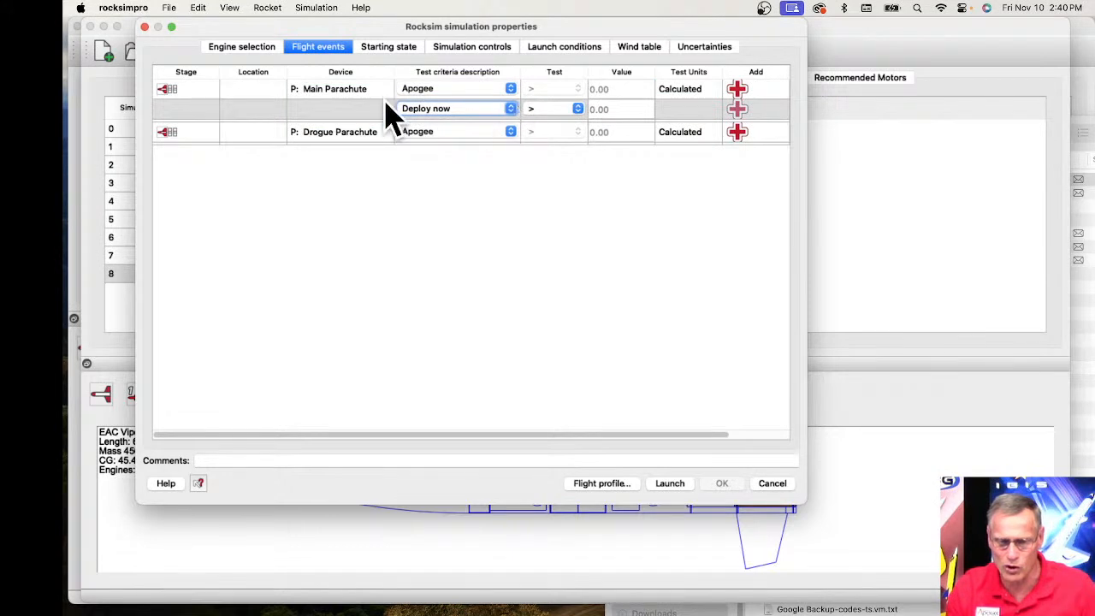
left_click(482, 112)
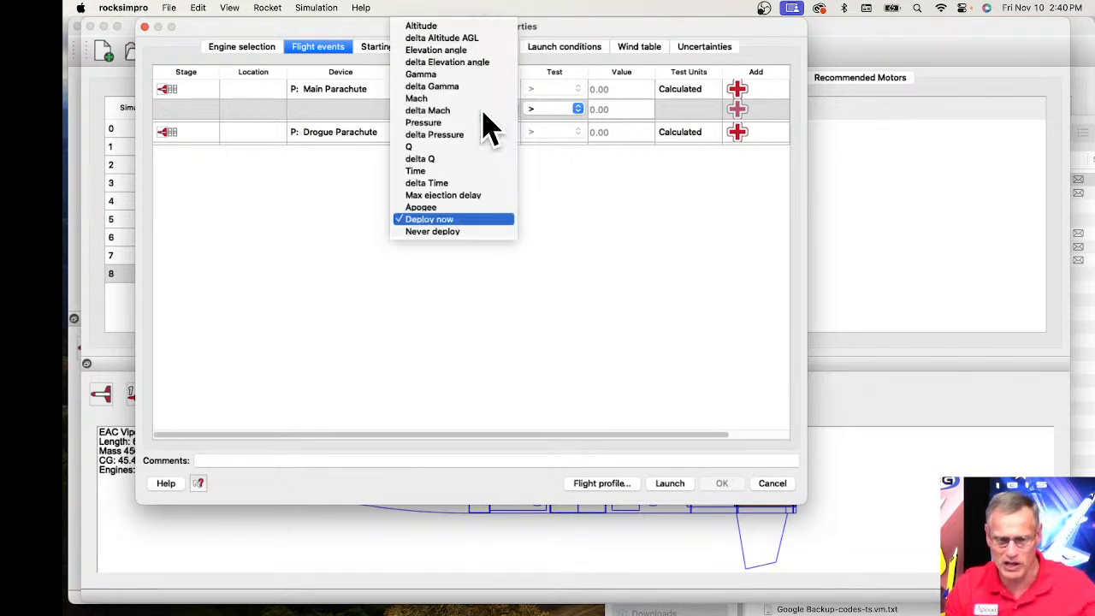
left_click(463, 29)
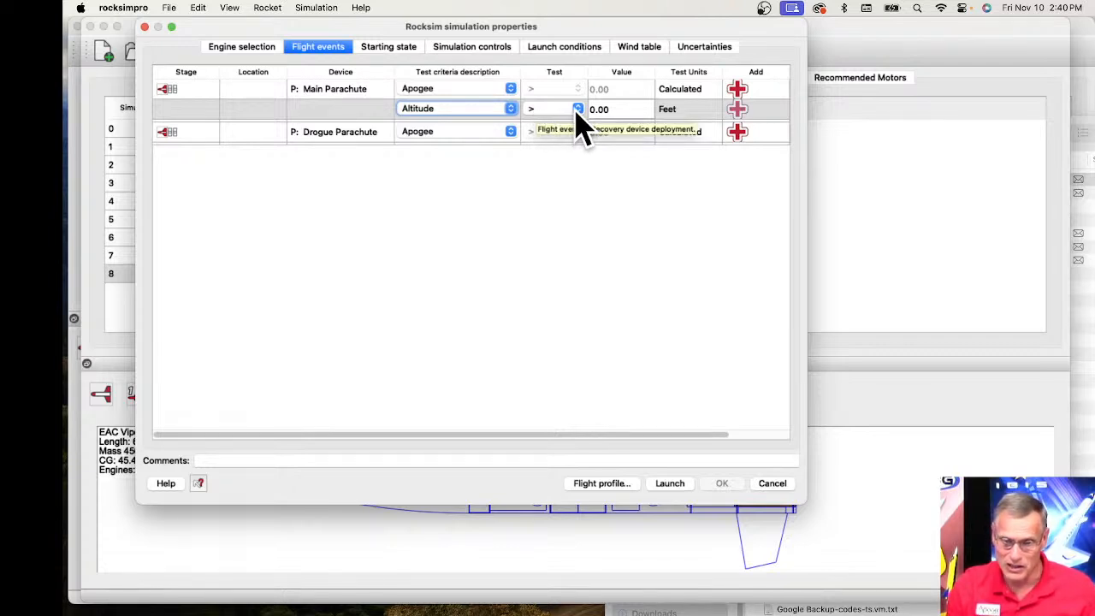
left_click(601, 110)
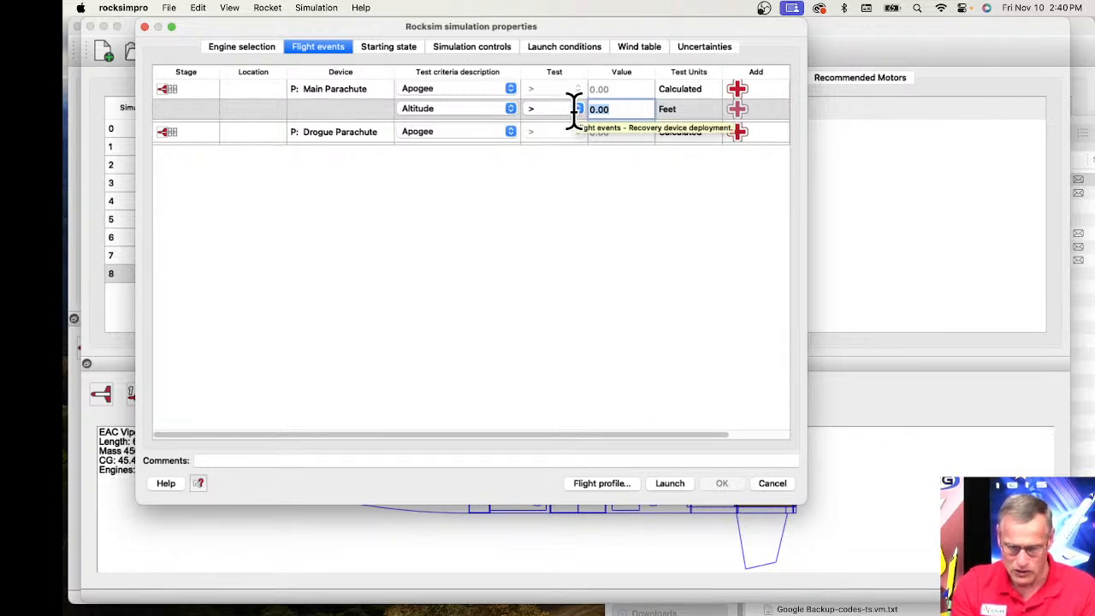
key("BackSpace")
key("BackSpace")
key("BackSpace")
key("BackSpace")
type("600")
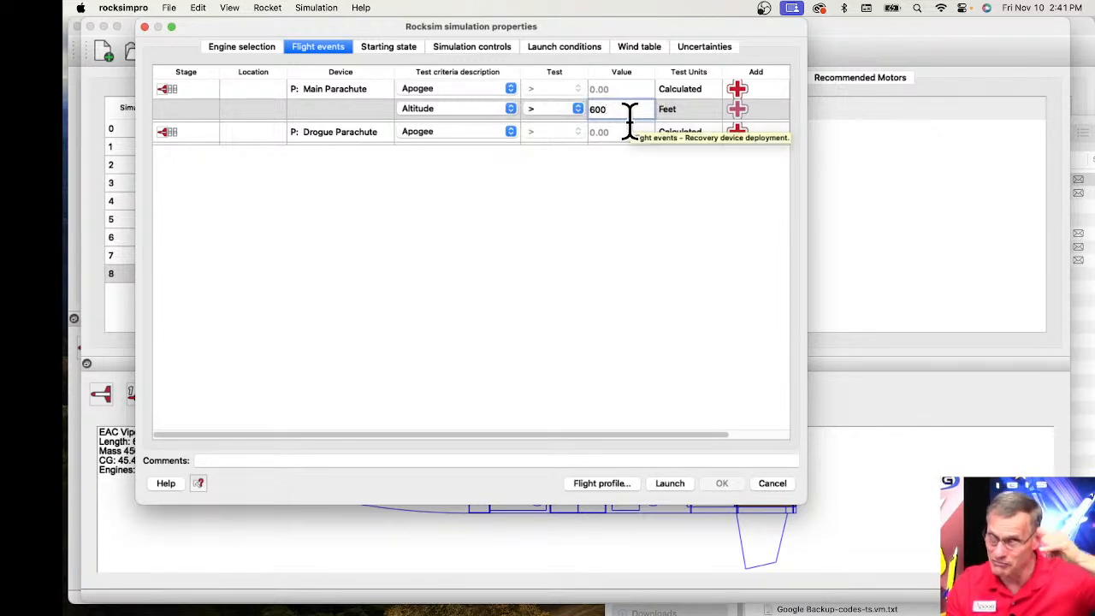
left_click(578, 108)
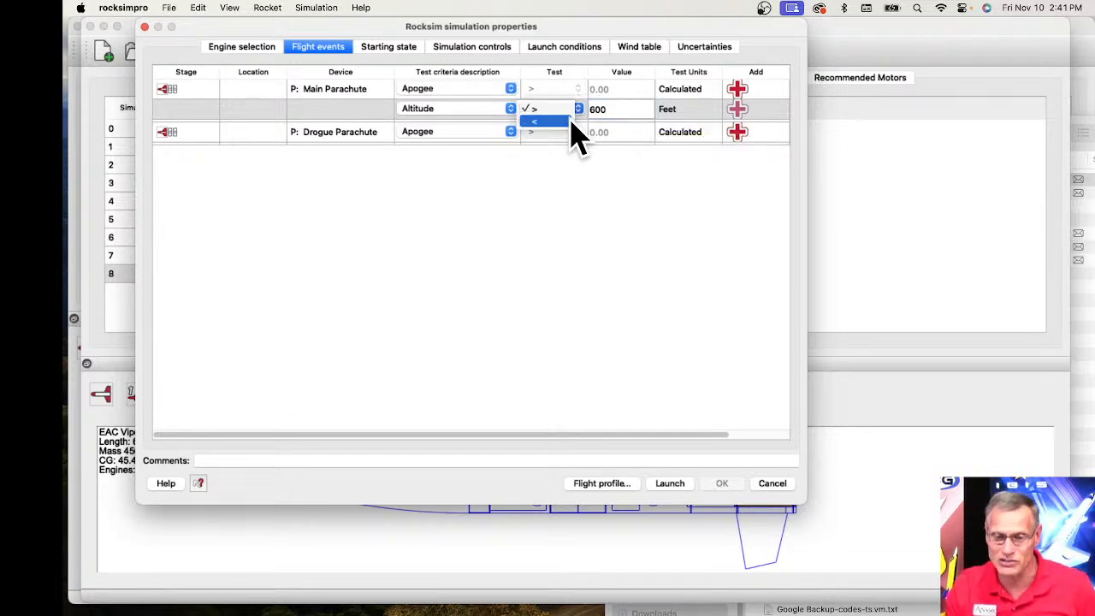
left_click(570, 121)
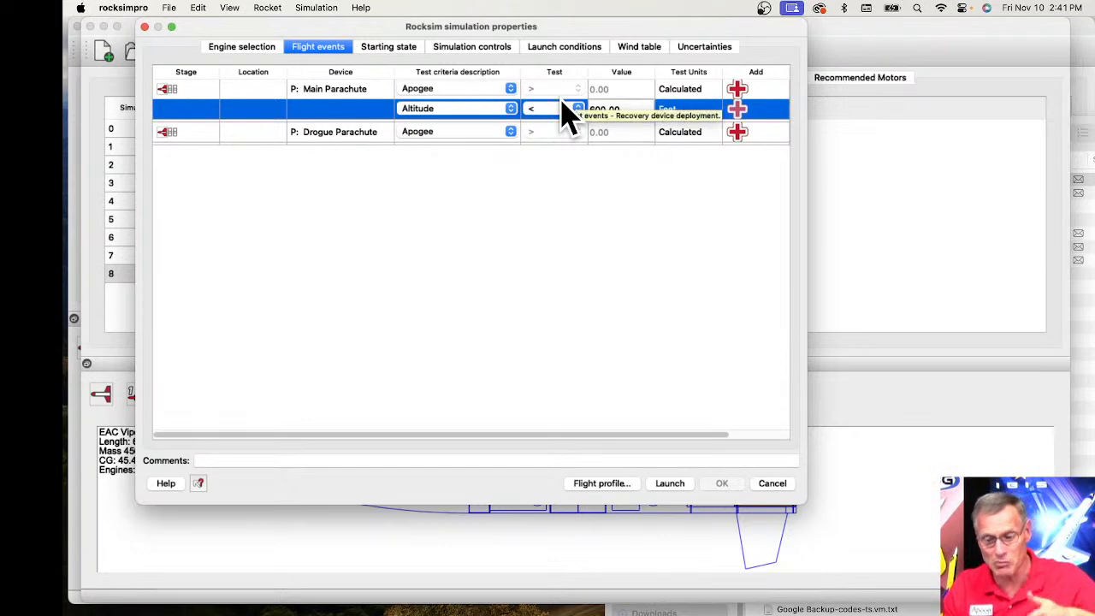
Show the 3D flight profile, view the launch location from farther out and in 2D, and return to the home view
left_click(602, 484)
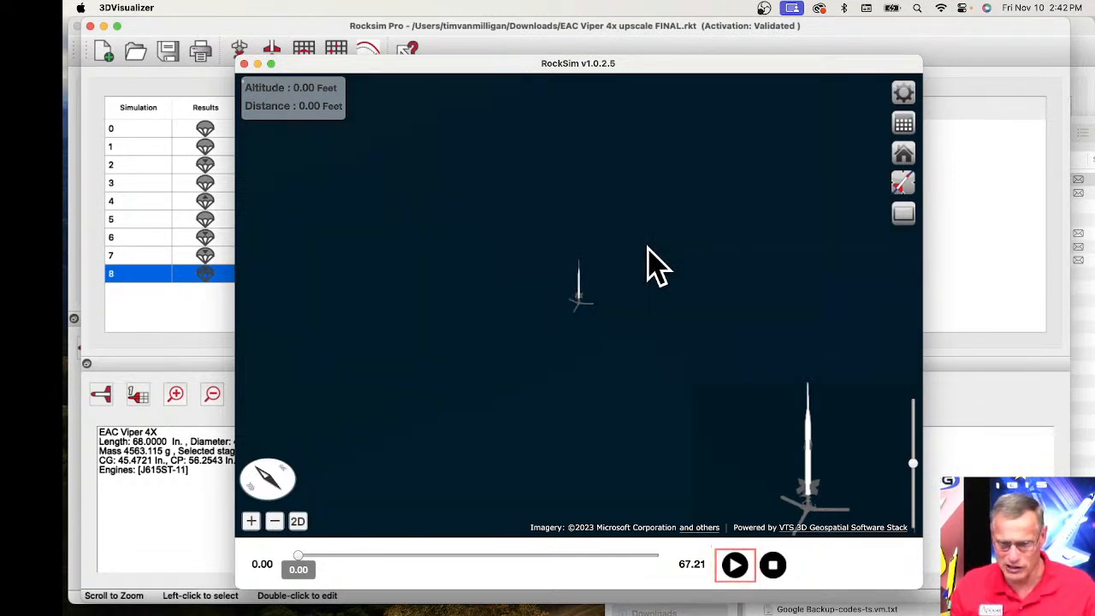
left_click(274, 522)
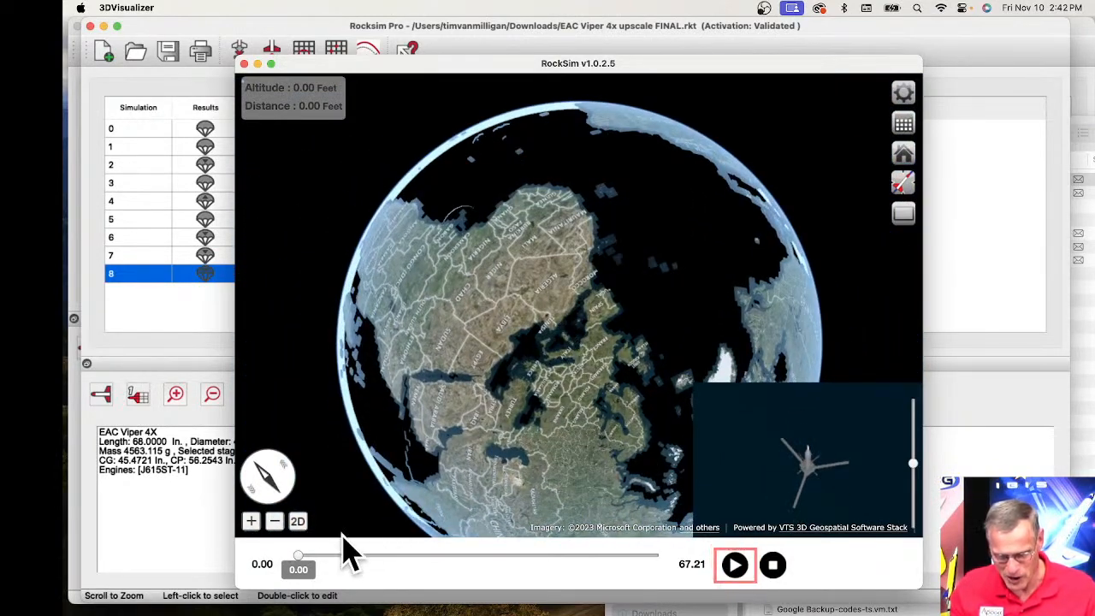
left_click(278, 492)
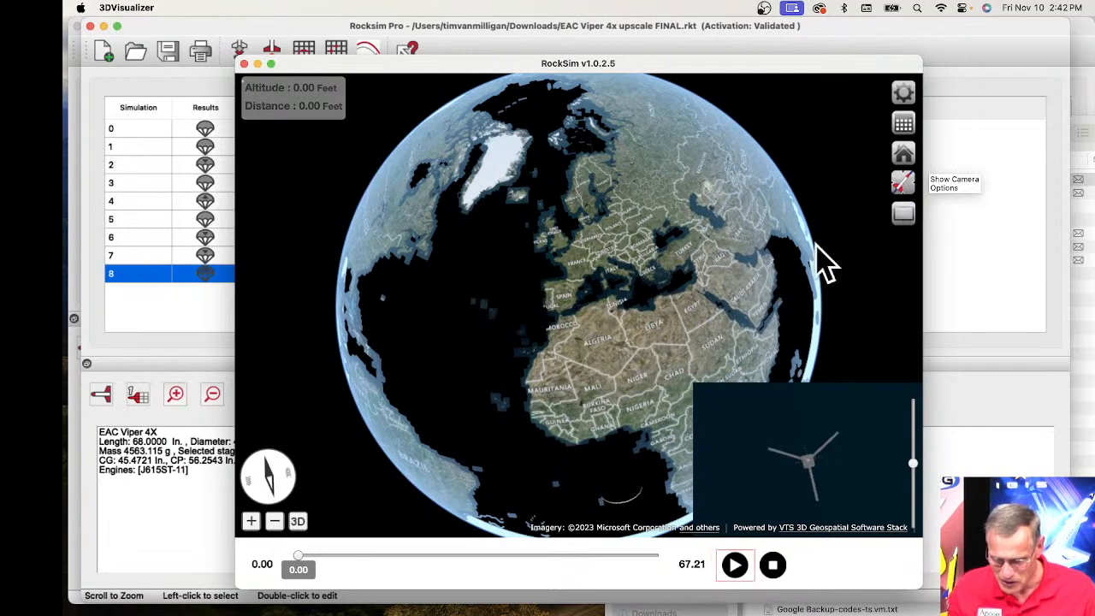
left_click(905, 160)
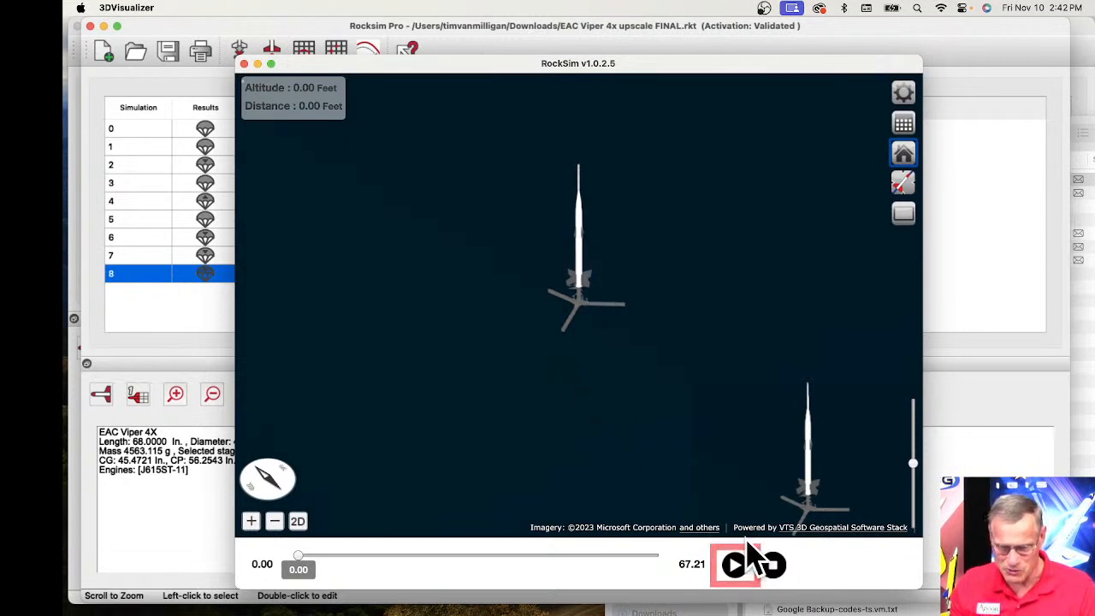
Play the flight animation, advance it to the end to examine the descent and landing, and close the flight profile
left_click(734, 565)
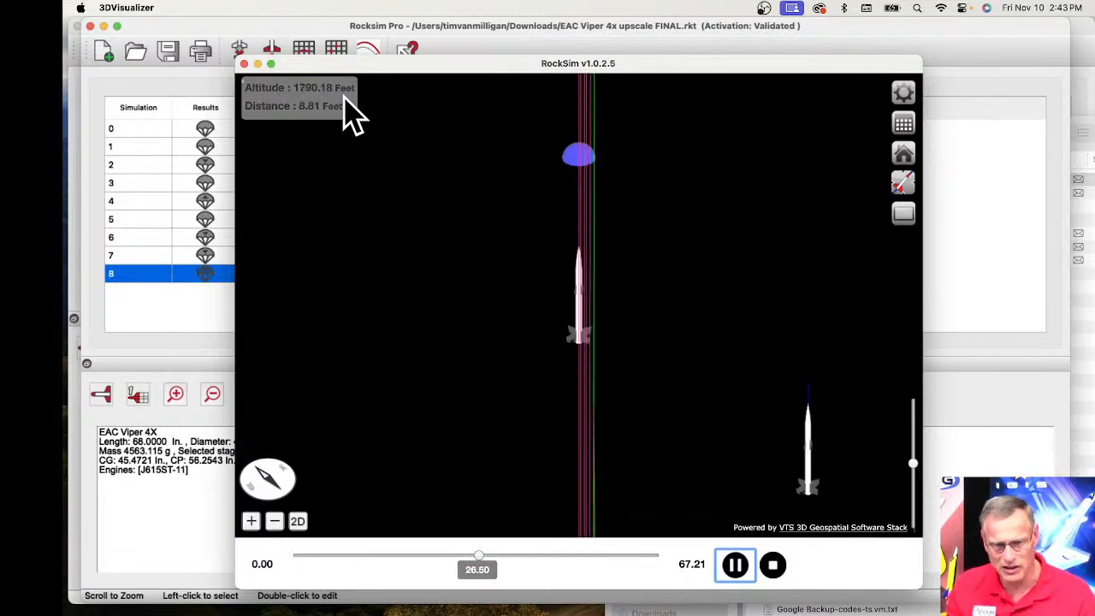
left_click(276, 523)
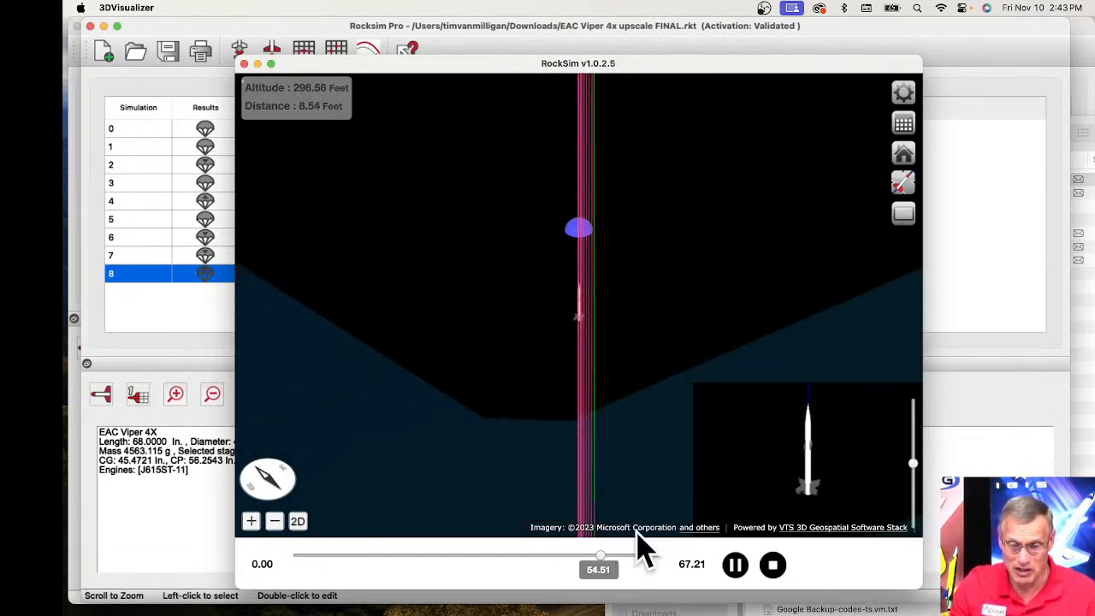
left_click_drag(609, 569, 661, 574)
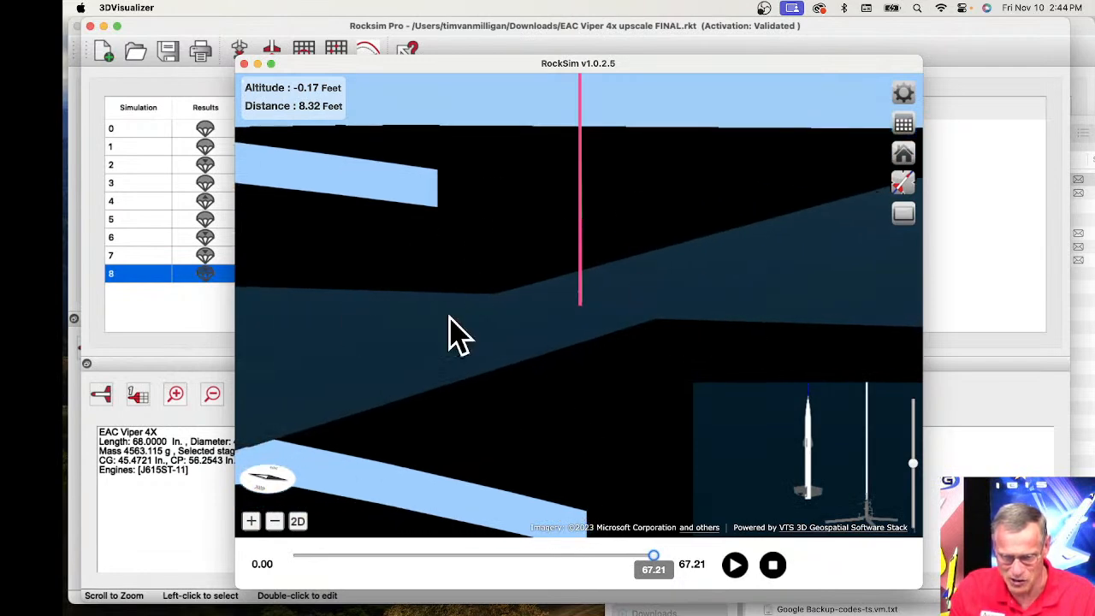
left_click(243, 65)
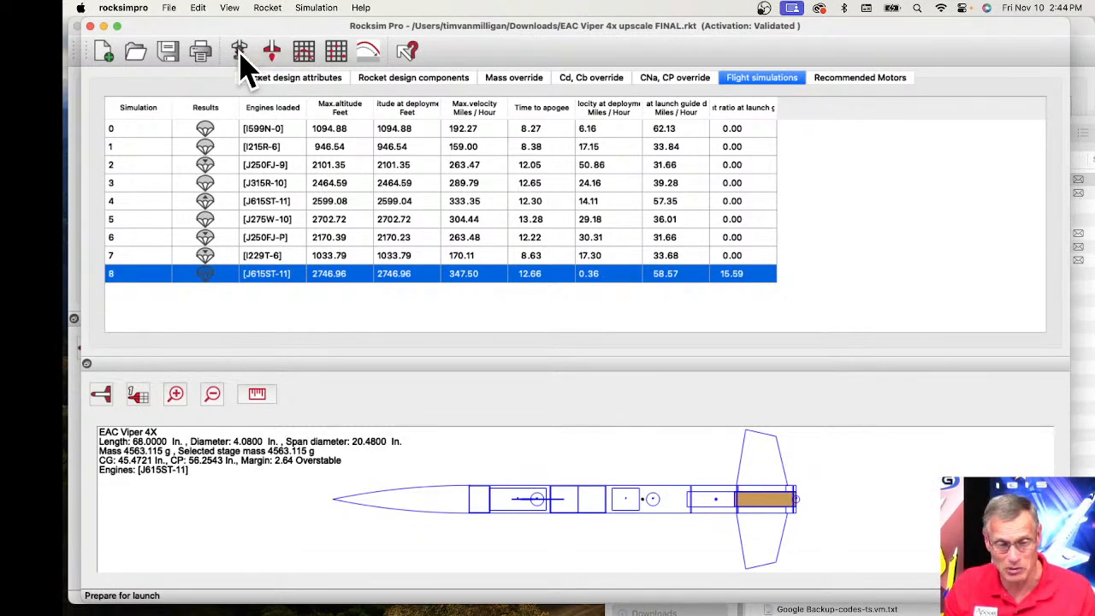
Prepare another launch and choose Cloudbuster #807 - Colorado from the database as the launch site
left_click(242, 53)
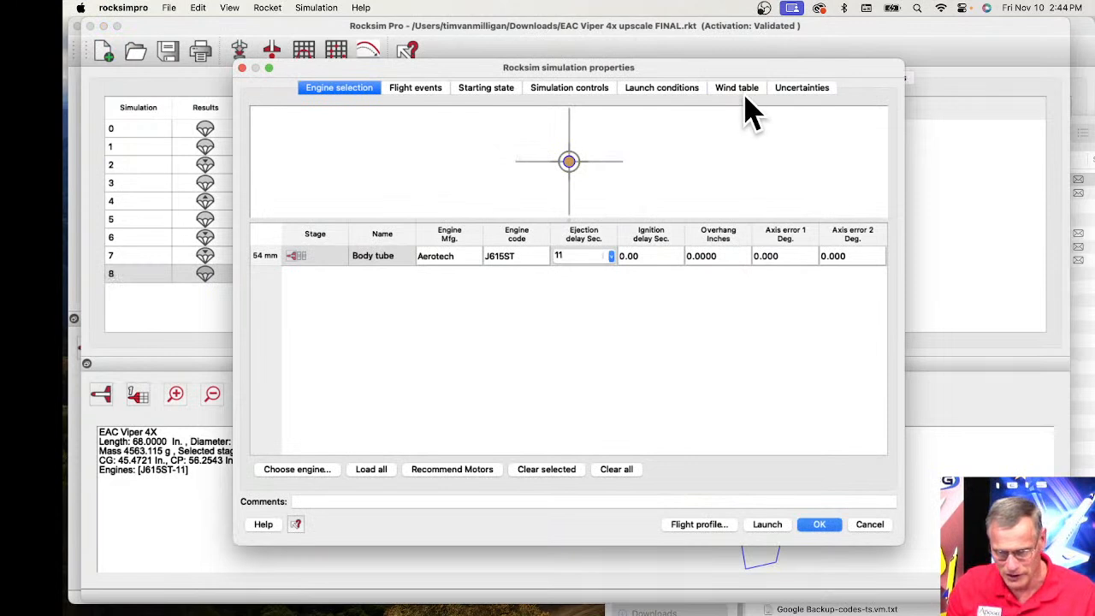
left_click(661, 92)
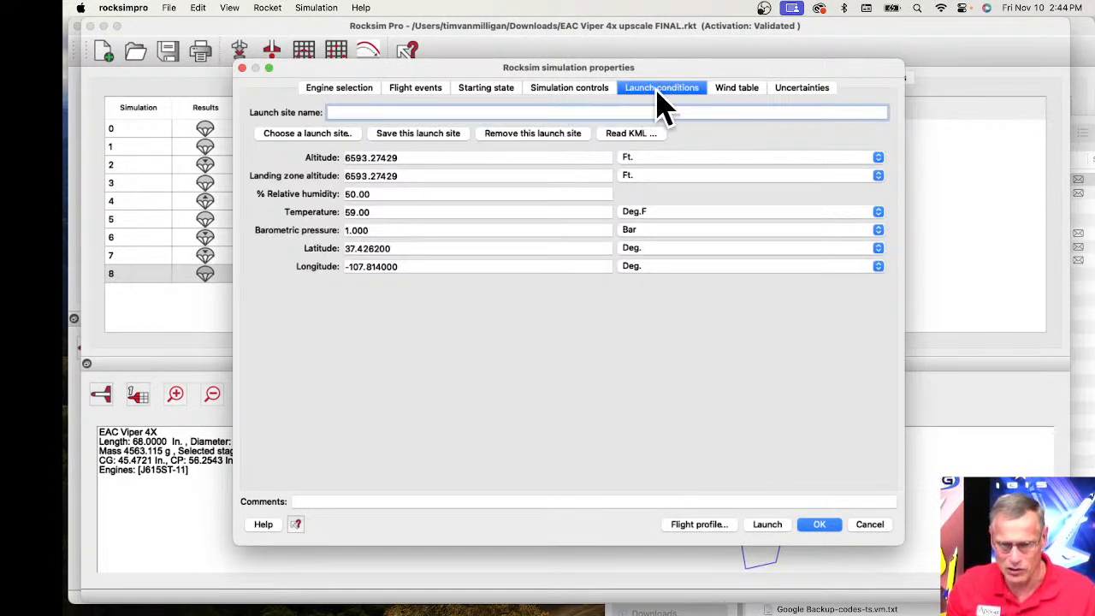
left_click(298, 137)
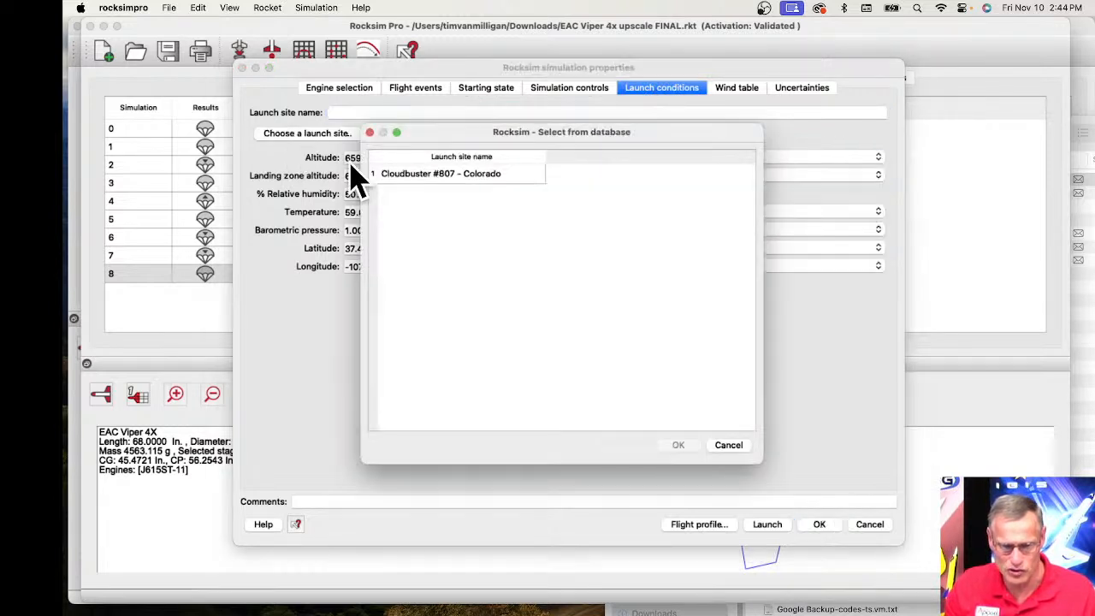
left_click(408, 173)
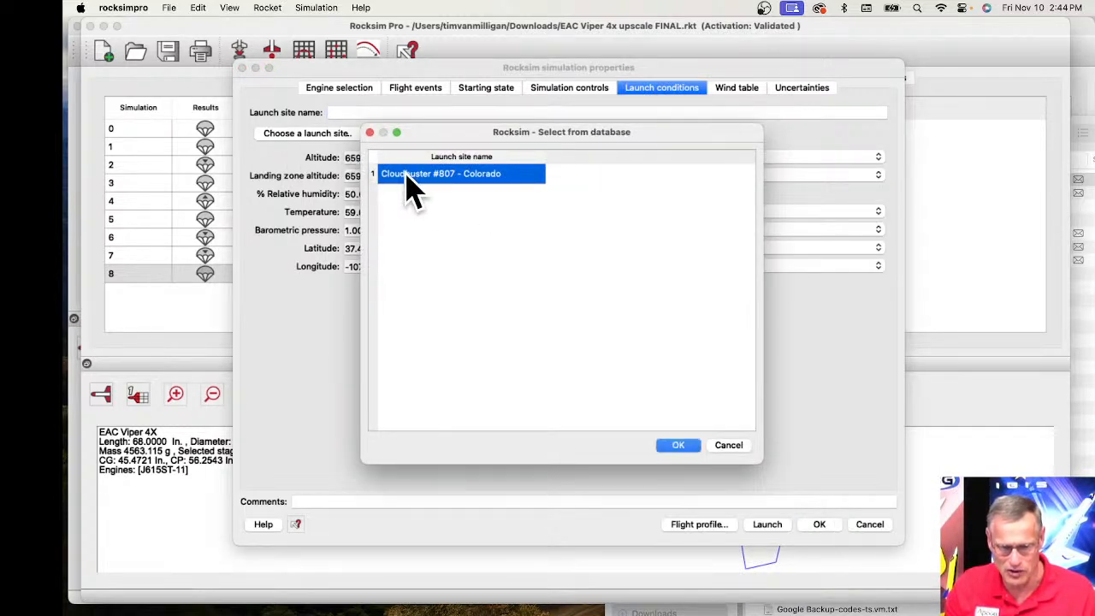
left_click(679, 446)
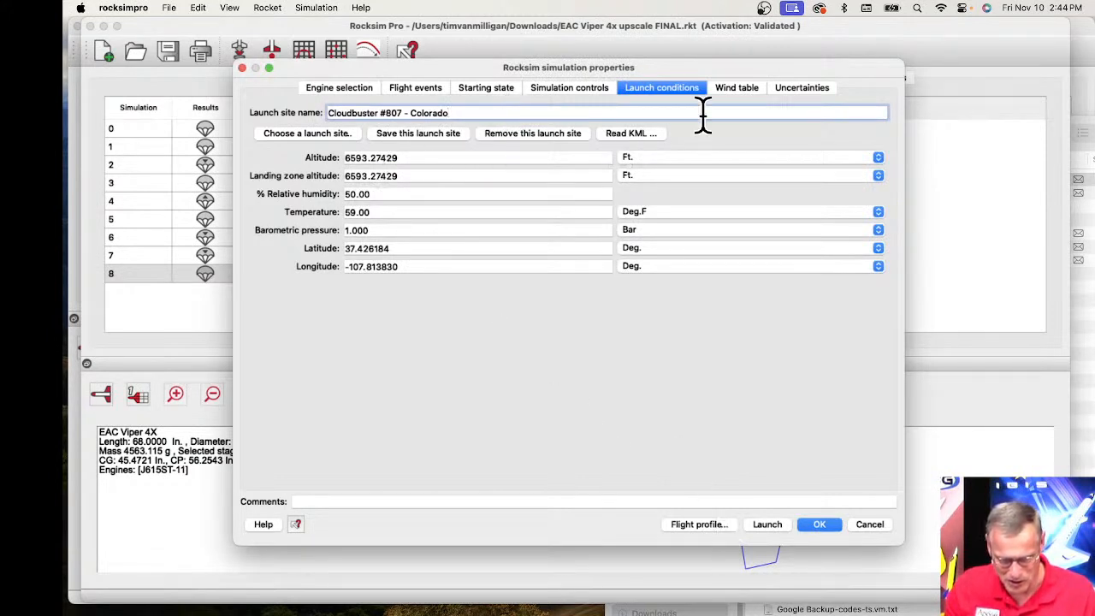
Set the wind velocity to 9 MPH for both the 0 ft and 30000 ft altitudes in the wind table
left_click(741, 91)
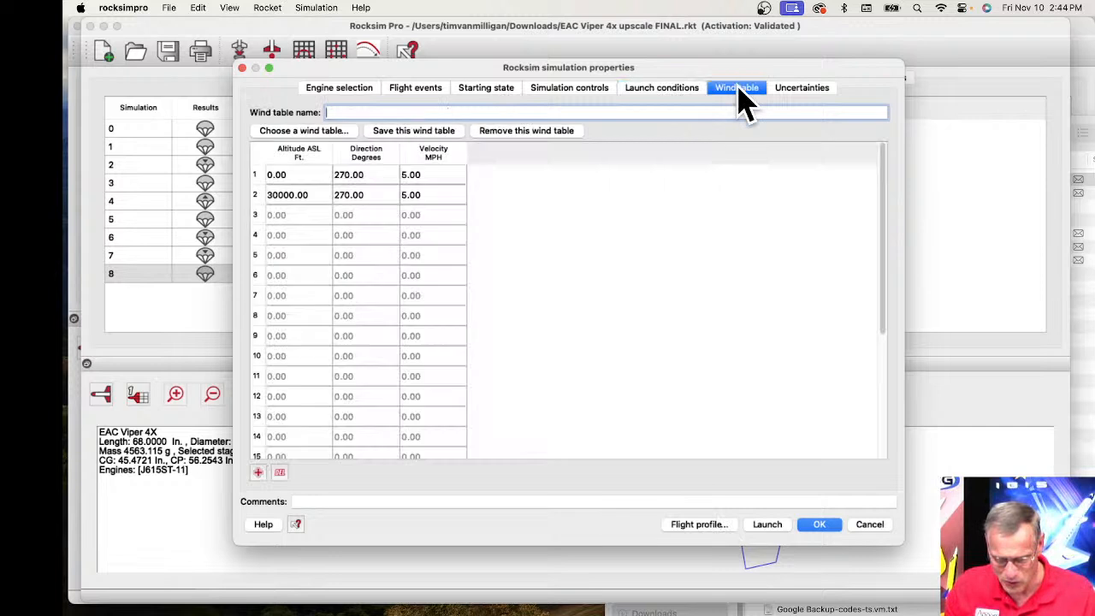
double_click(409, 175)
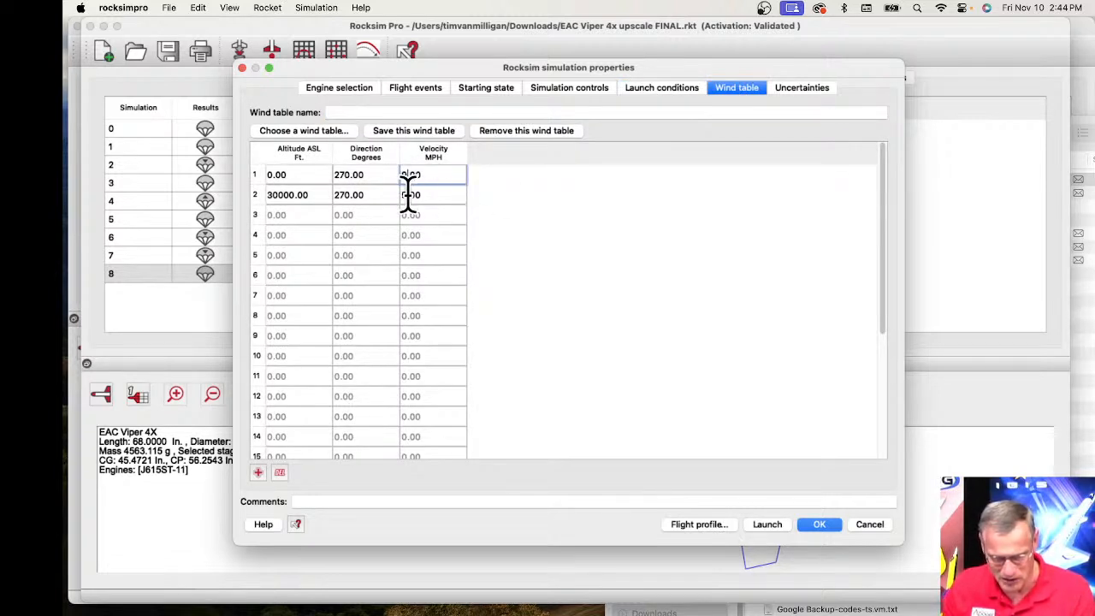
left_click(404, 195)
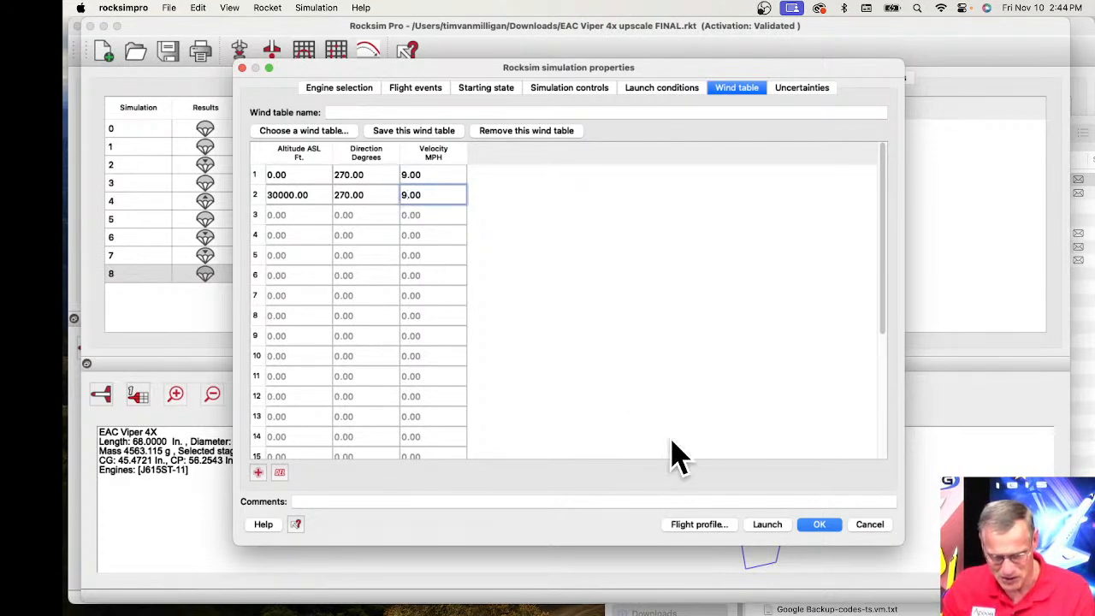
Launch the new J615ST-11 simulation and reposition its flight profile window to view the terrain around the launch site
left_click(768, 524)
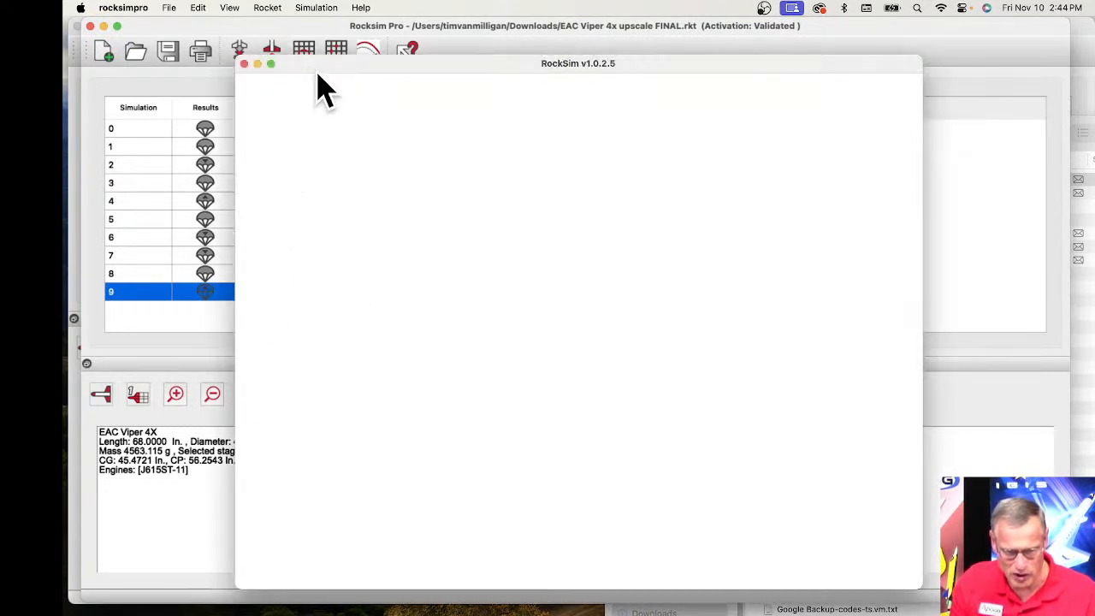
left_click_drag(322, 68, 453, 37)
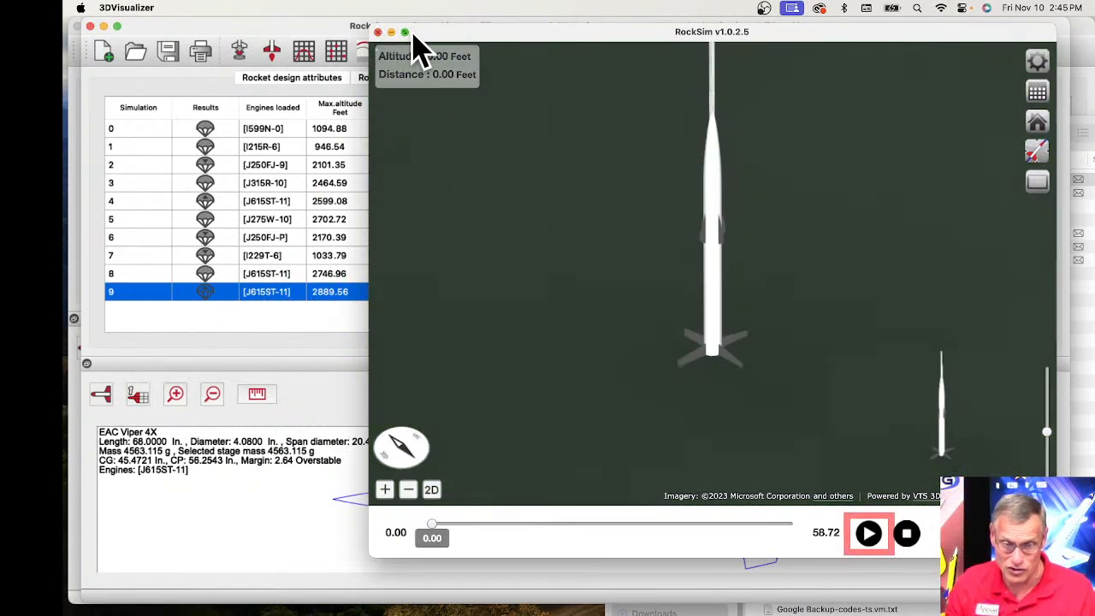
left_click_drag(427, 33, 300, 18)
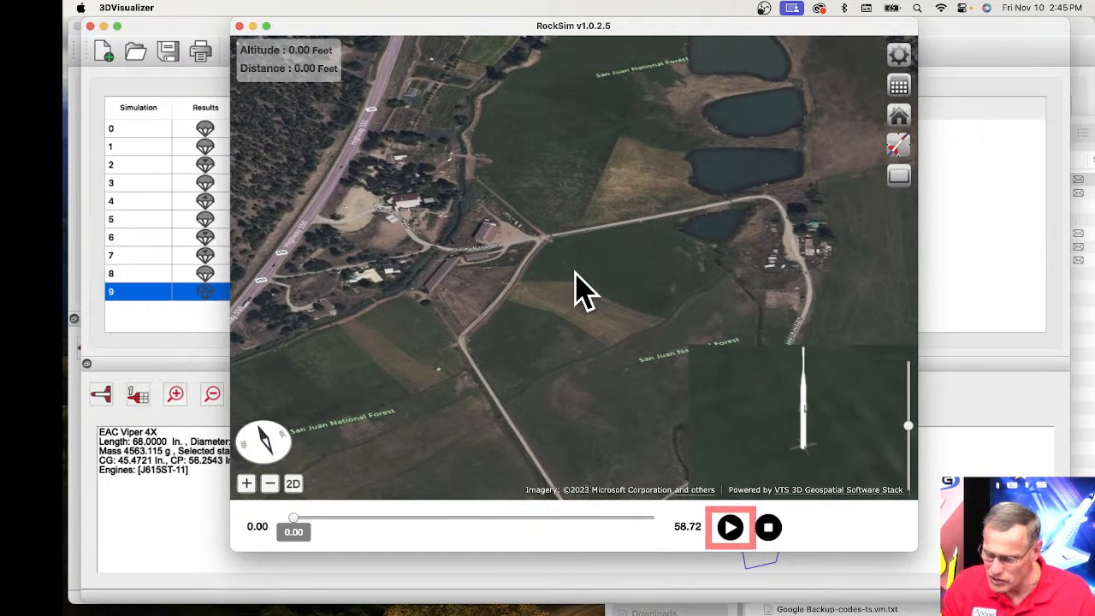
Play the flight animation, pausing at about 46 s and again at 58.5 s to examine the descent and drift over the ponds
left_click(729, 529)
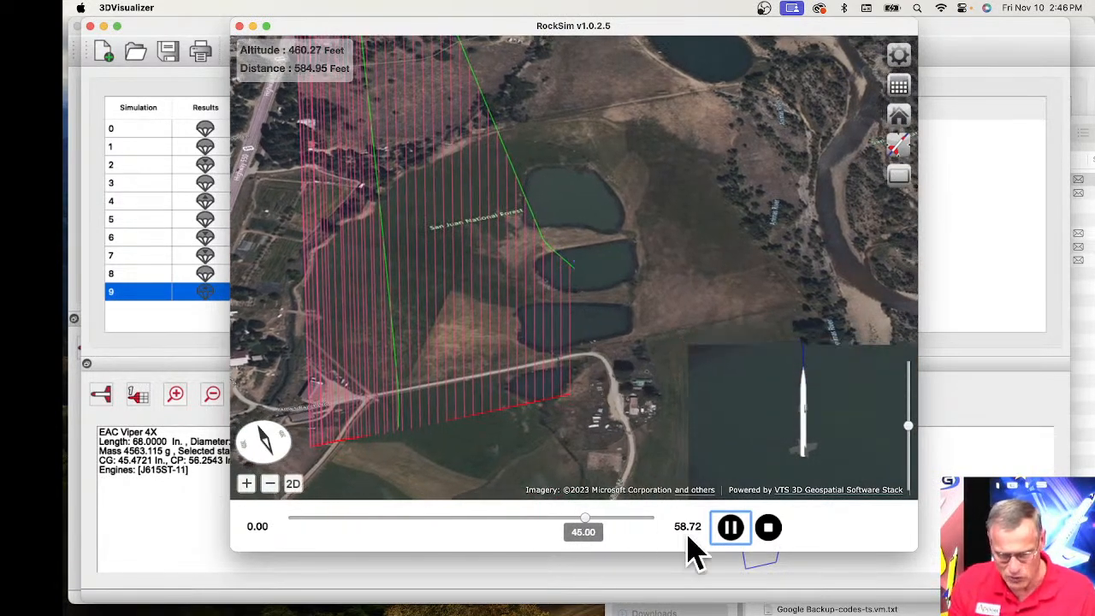
left_click(729, 531)
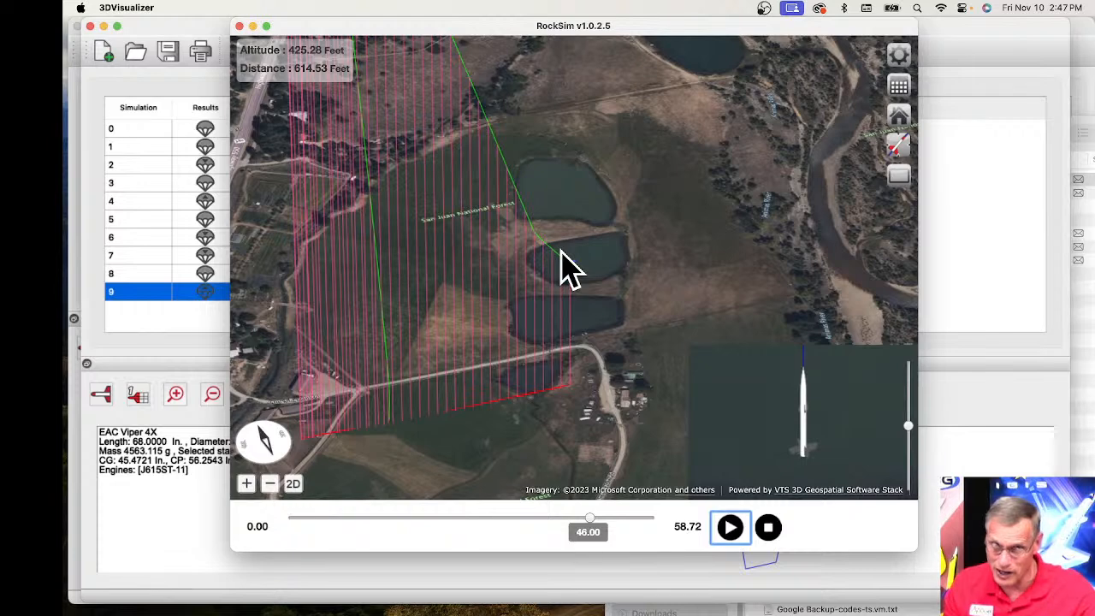
left_click(730, 527)
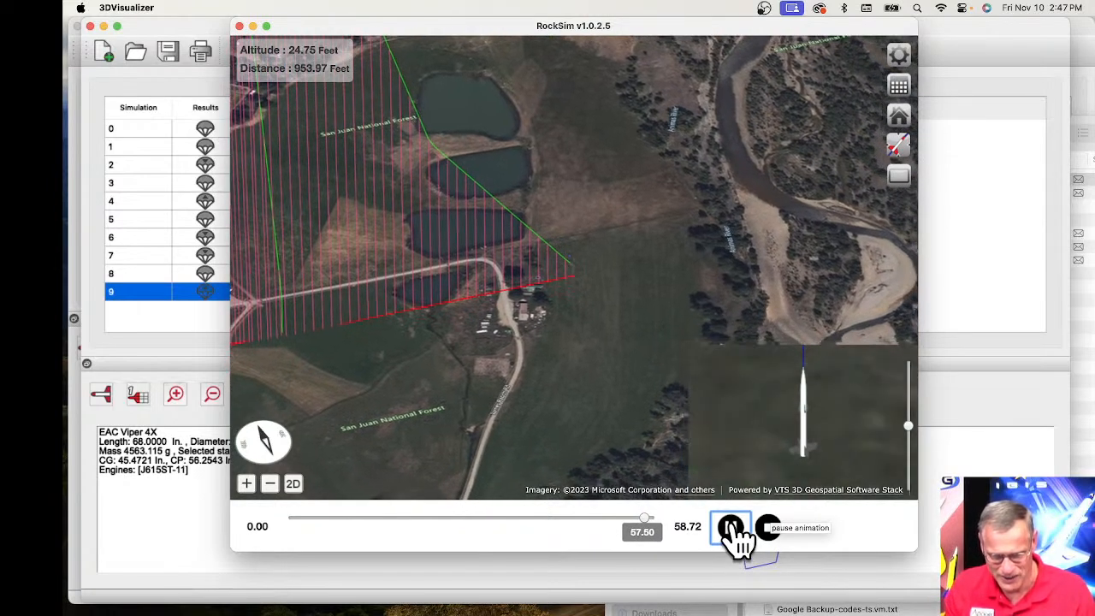
left_click(730, 528)
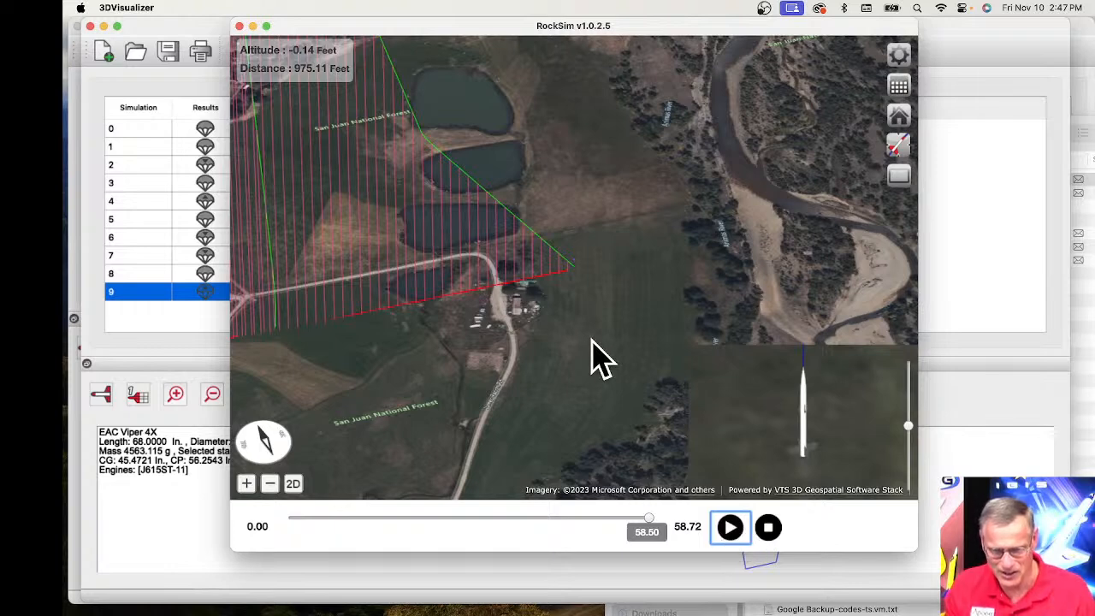
Examine the landing area and the complete flight path up to apogee from several angles, and close the flight profile
left_click_drag(607, 351, 282, 77)
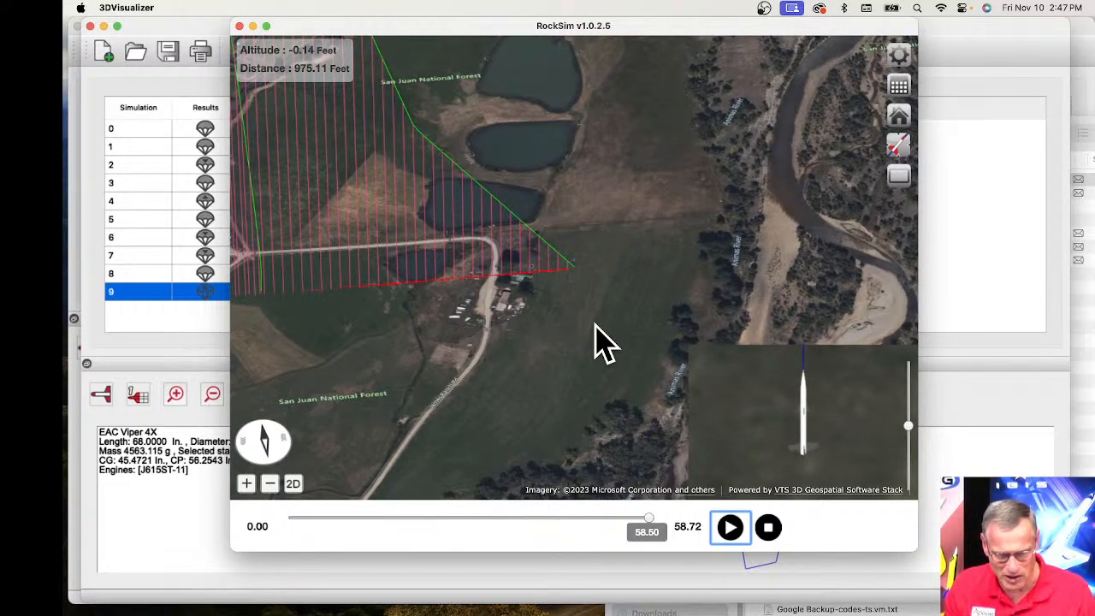
left_click_drag(554, 336, 447, 311)
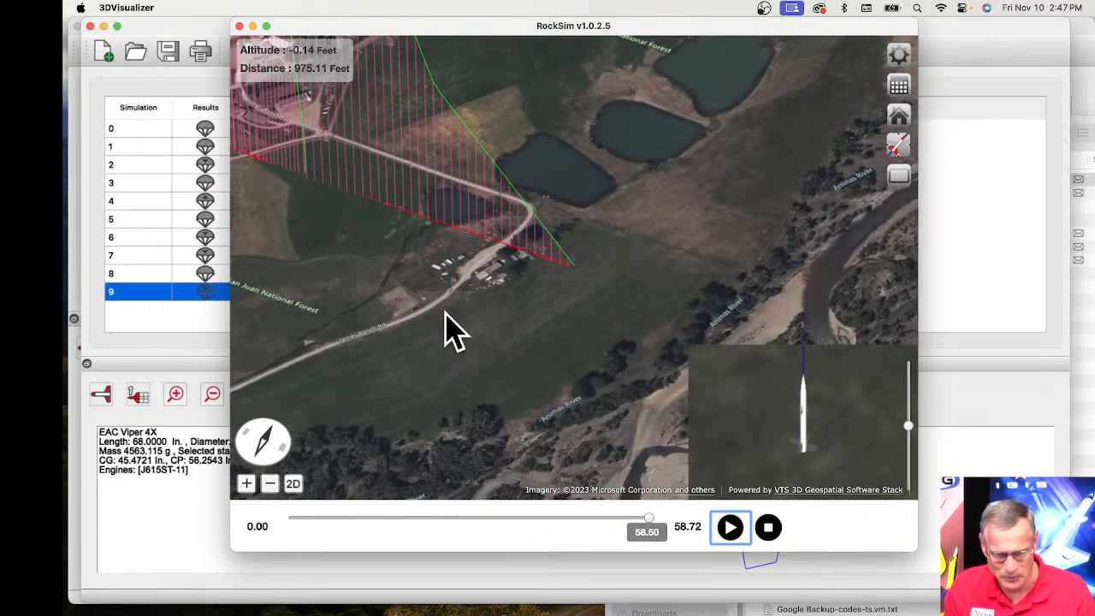
scroll(448, 312, "down", 1)
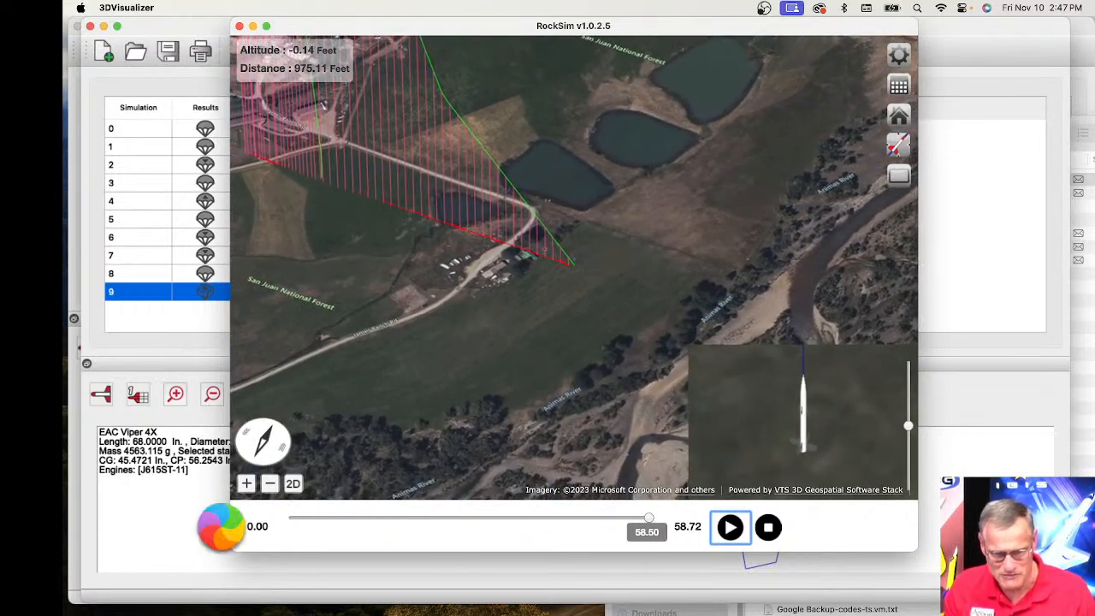
left_click(269, 484)
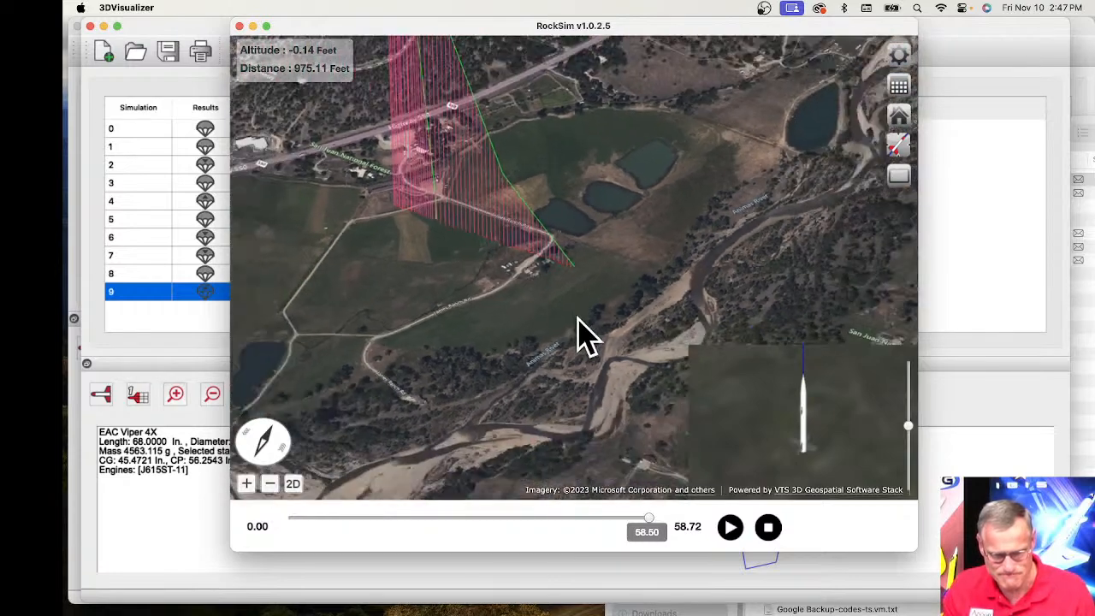
left_click_drag(599, 424, 511, 368)
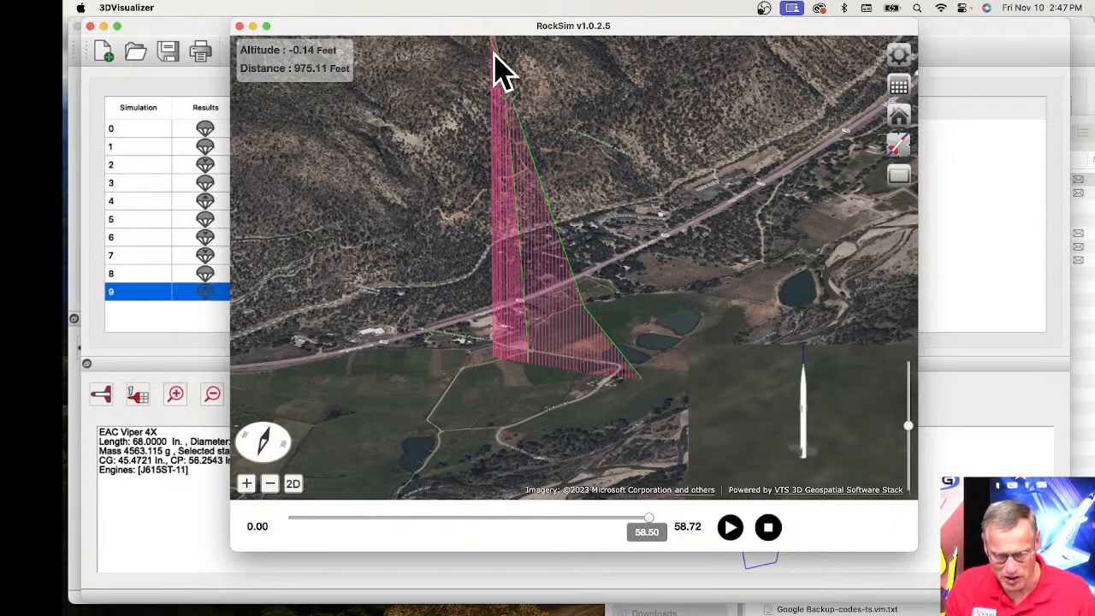
left_click_drag(547, 107, 505, 89)
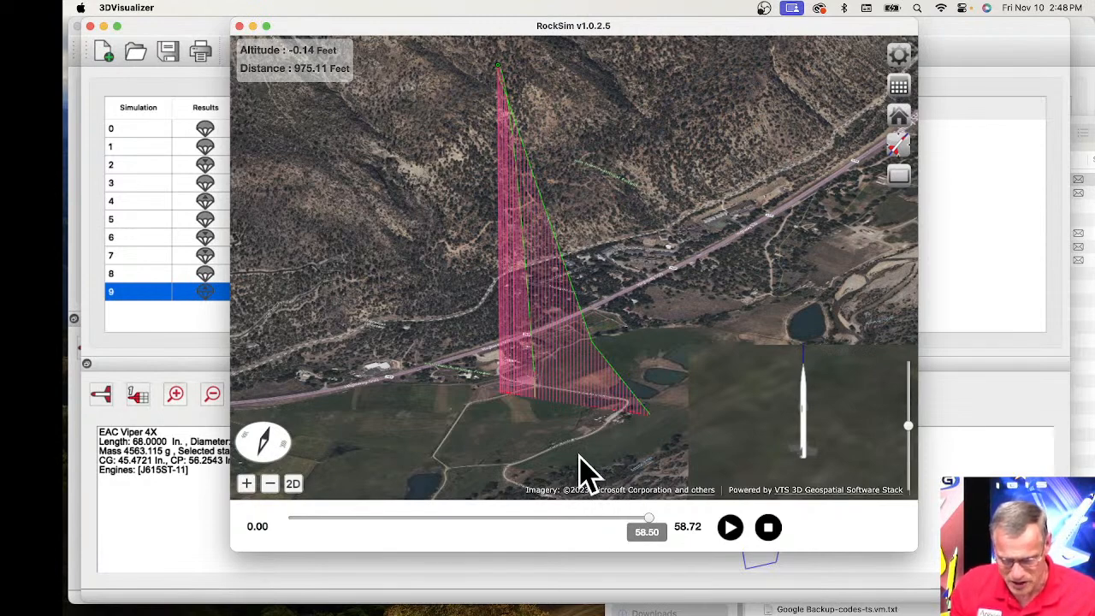
left_click_drag(582, 472, 621, 465)
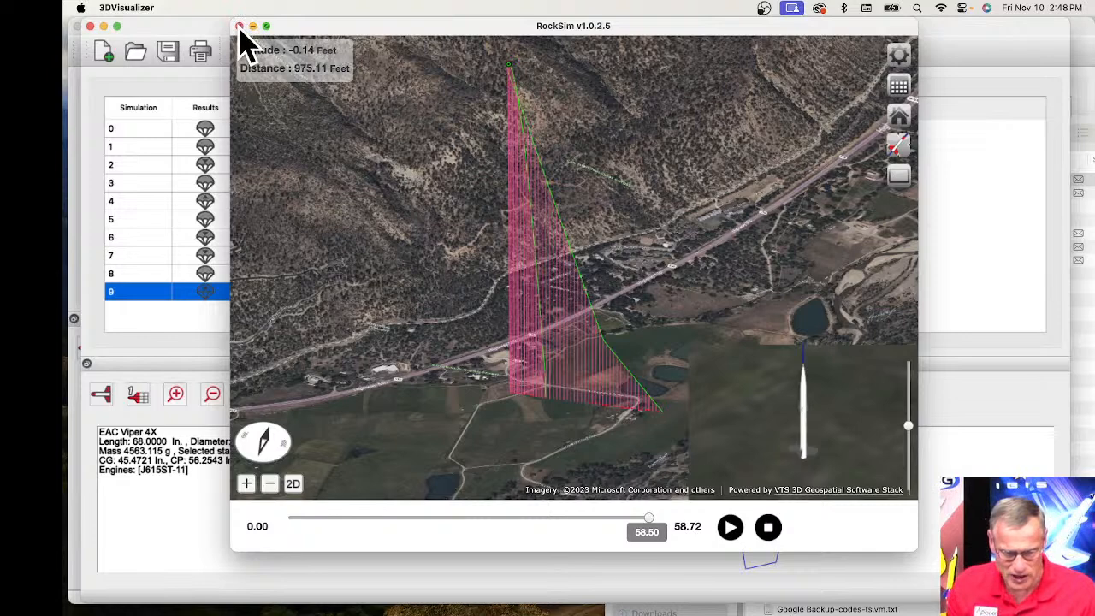
left_click(239, 27)
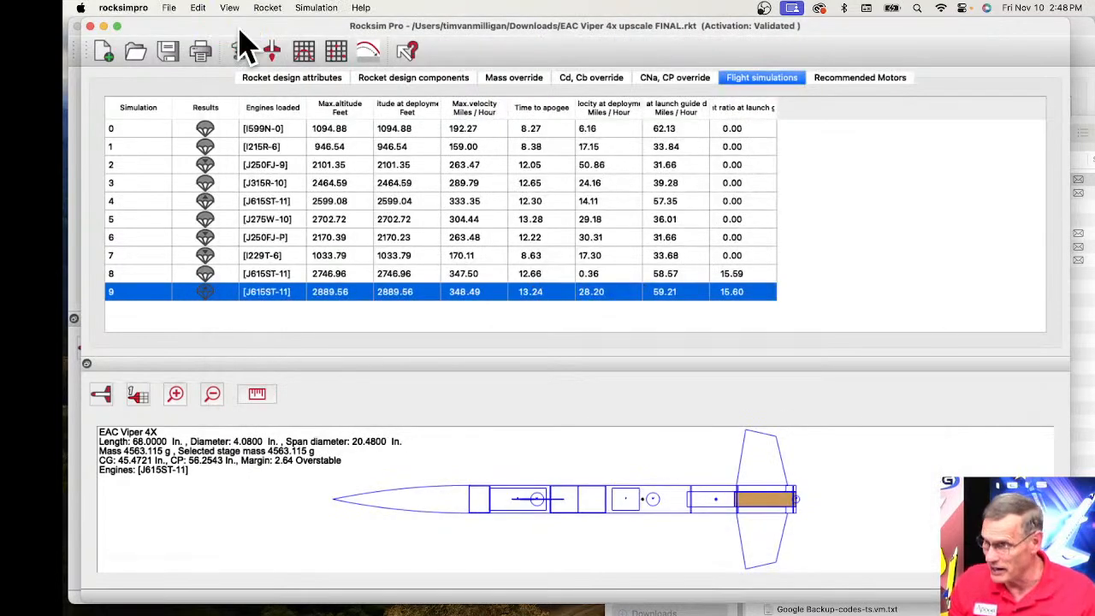
Minimize Rocksim Pro, switch to a new Chrome window, open the rocksim.com Launch Visualizer from its shortcut, and enlarge the window
left_click(103, 27)
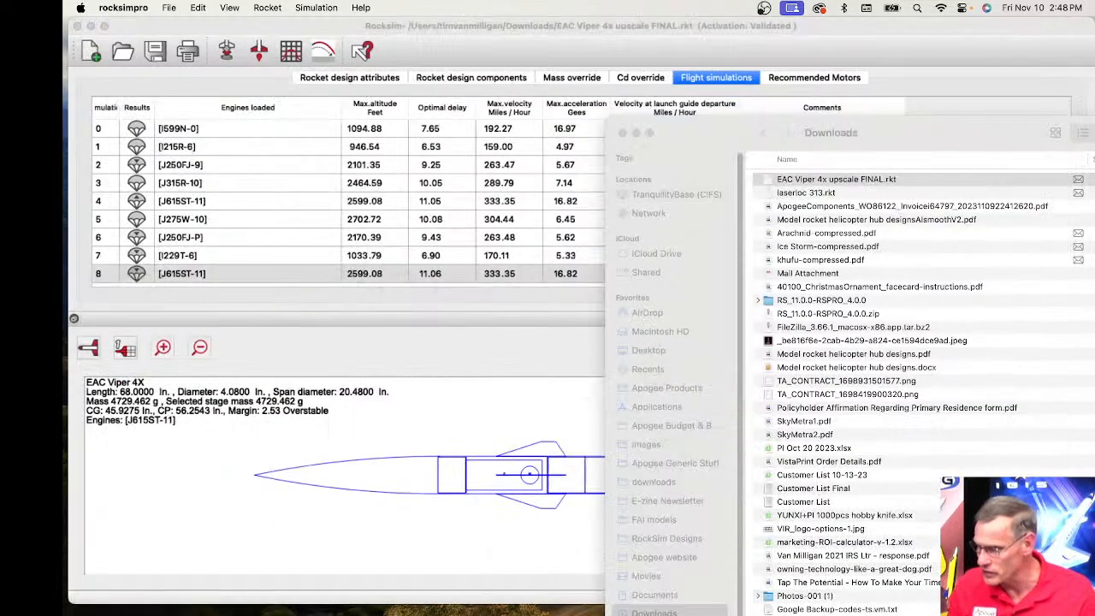
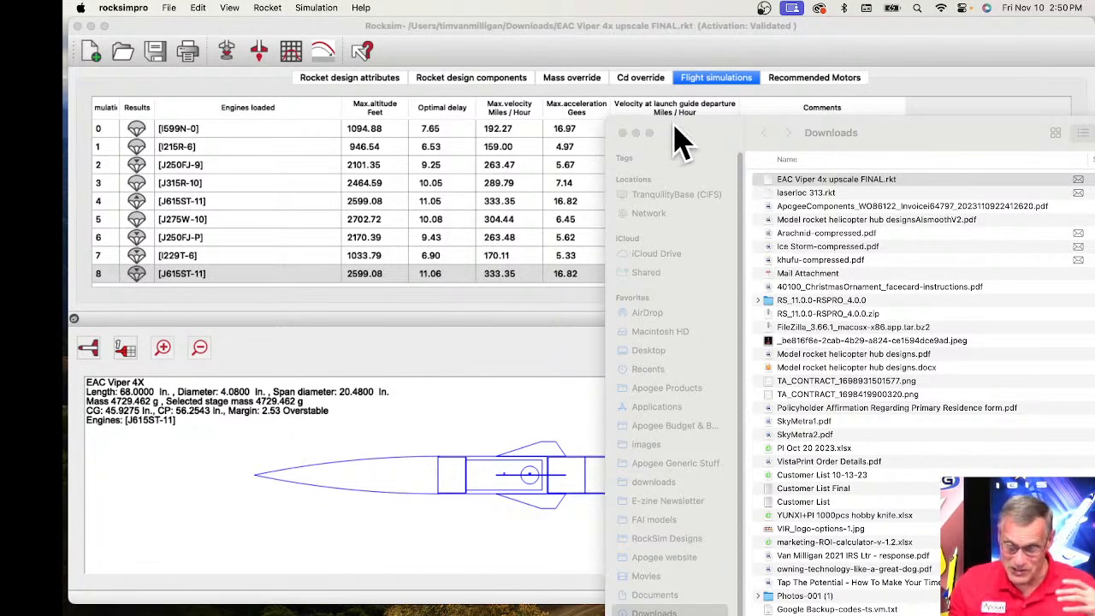
left_click_drag(680, 141, 364, 130)
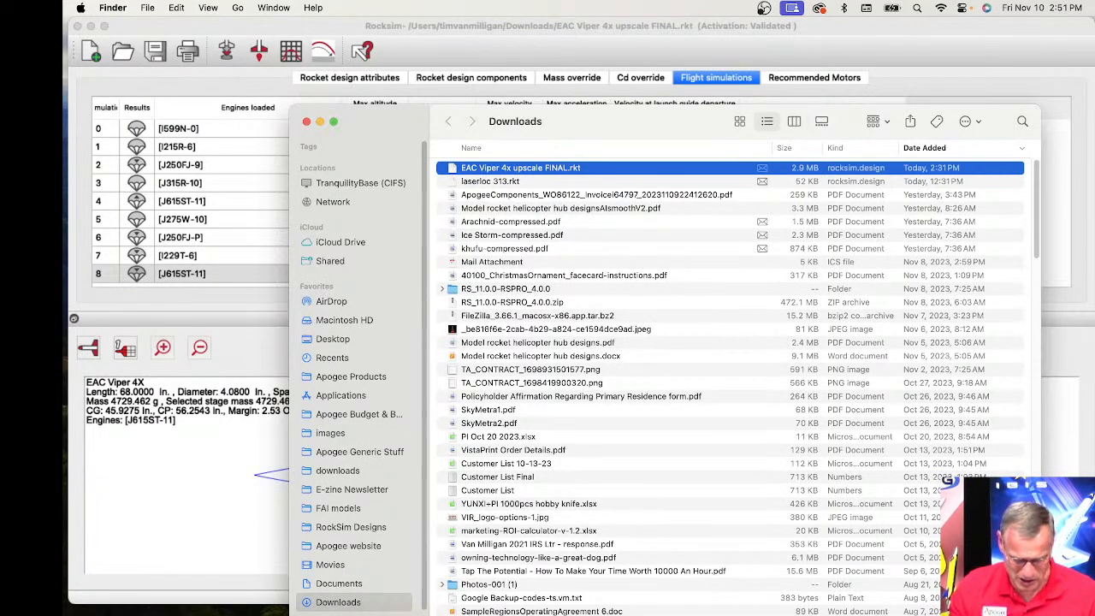
mouse_move(405, 612)
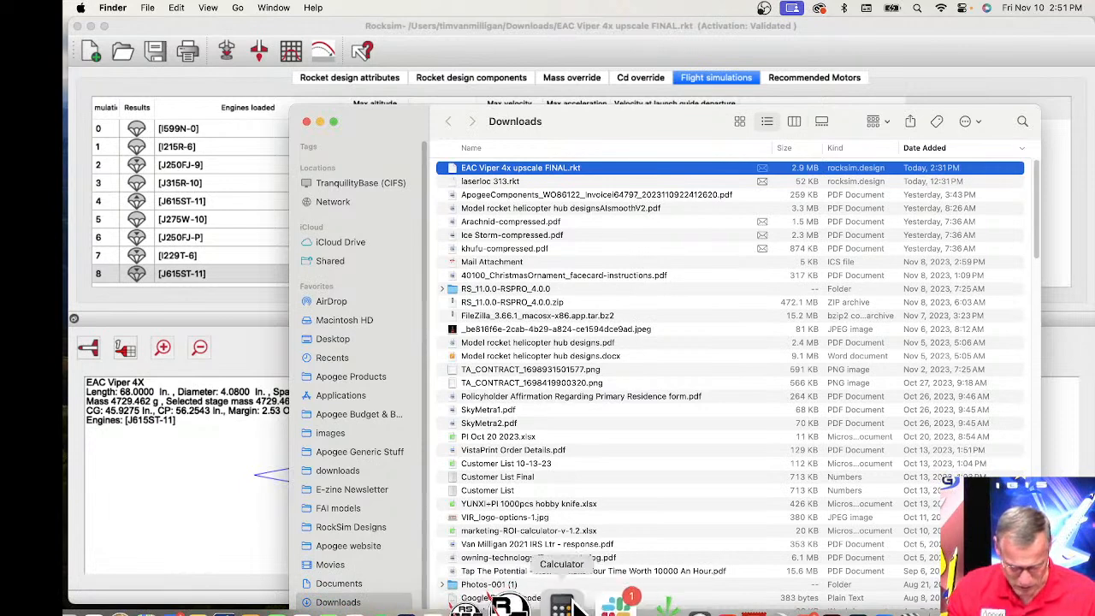
right_click(417, 603)
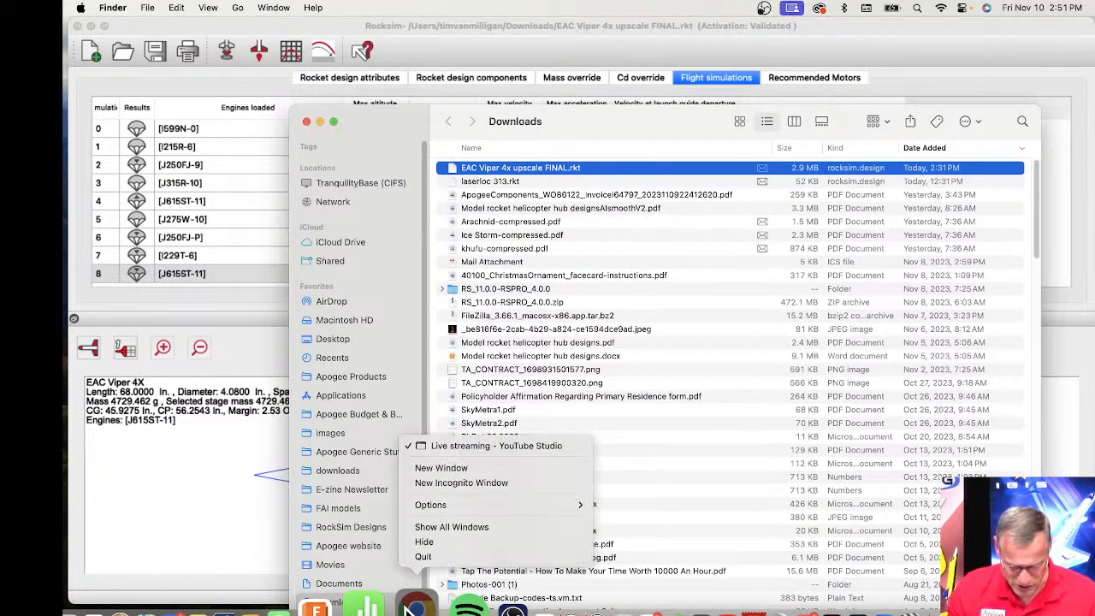
left_click(428, 468)
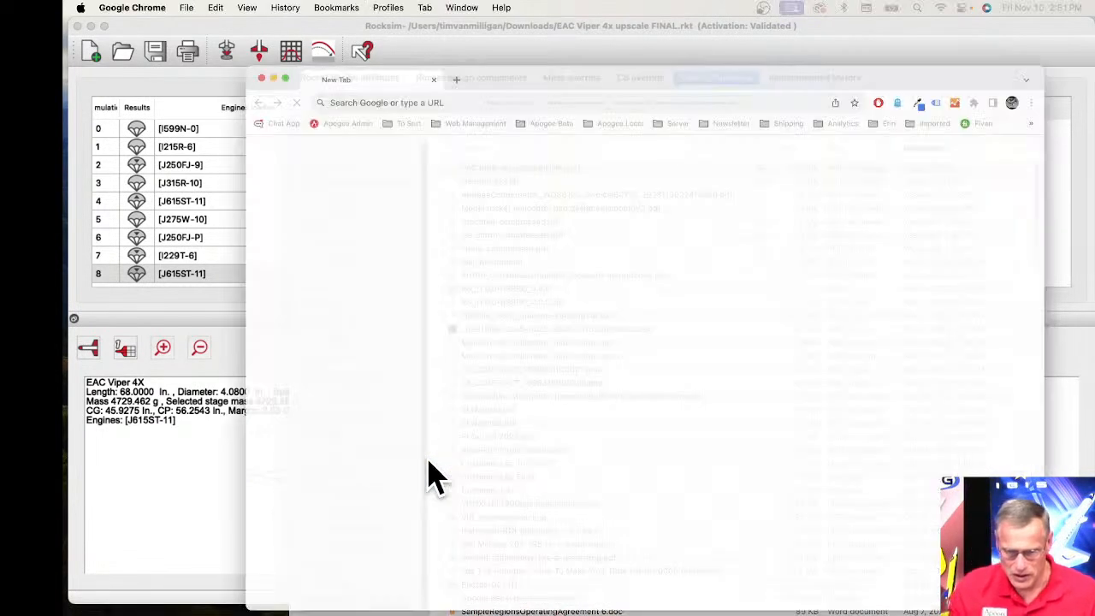
left_click(692, 375)
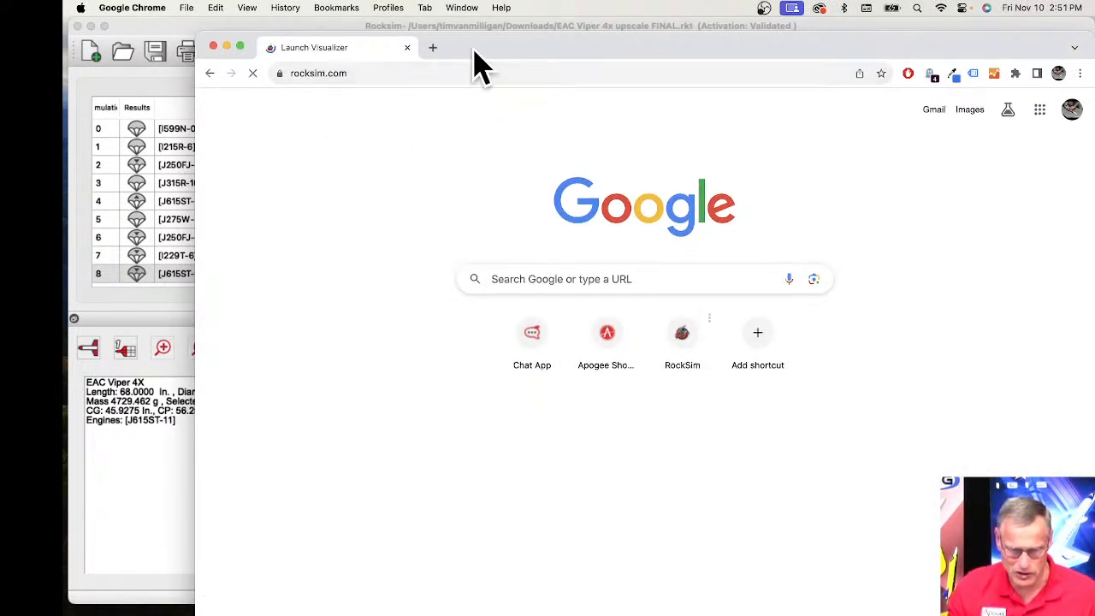
left_click_drag(474, 48, 397, 35)
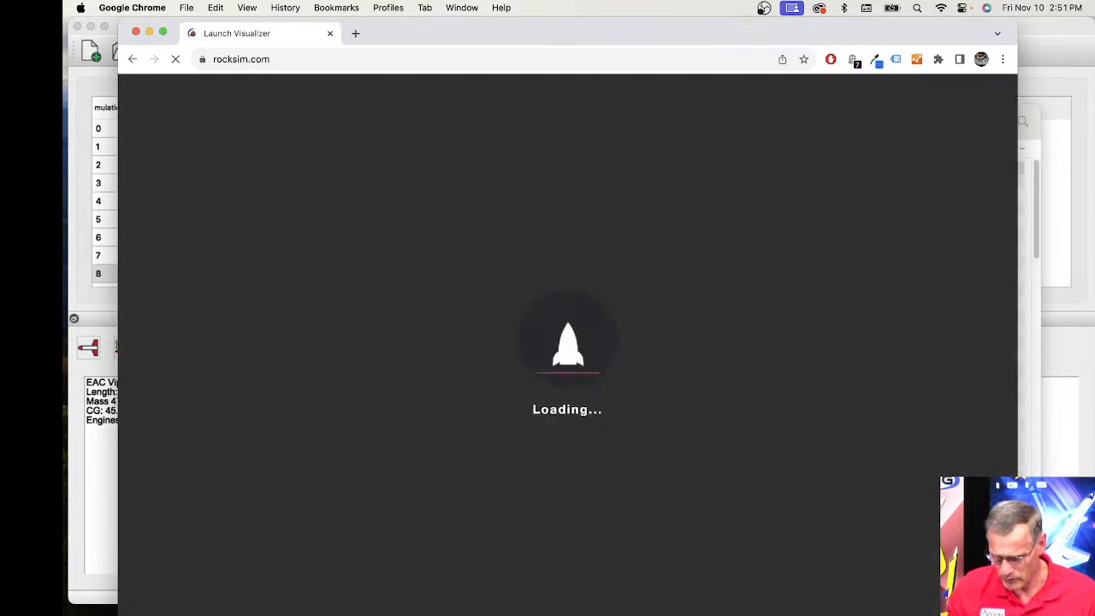
left_click_drag(1017, 615, 1059, 601)
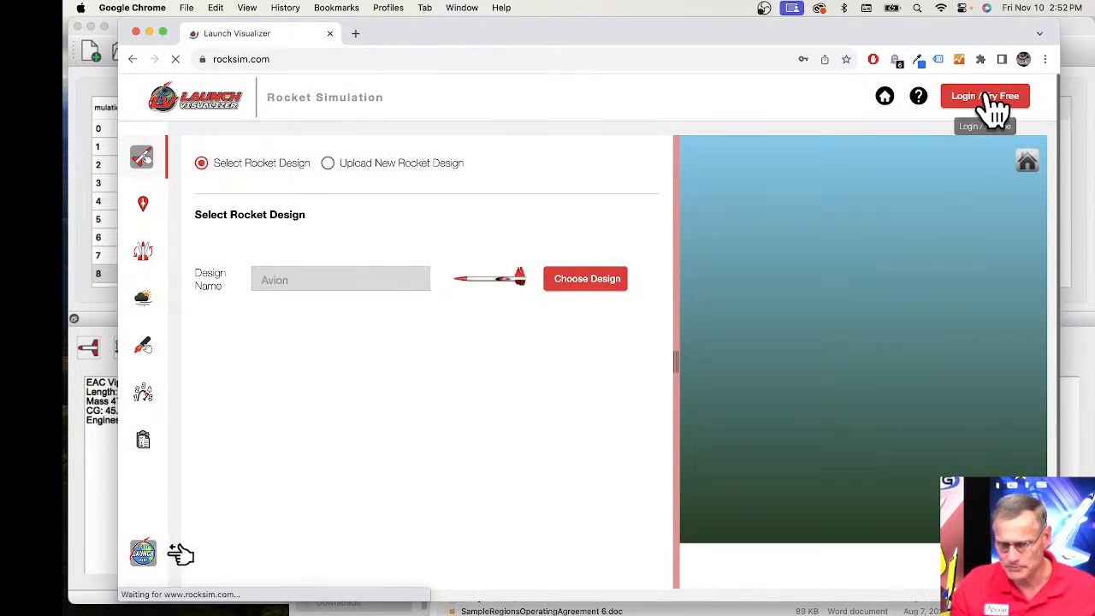
Sign in to Launch Visualizer with the saved account e-mail and password
left_click(992, 98)
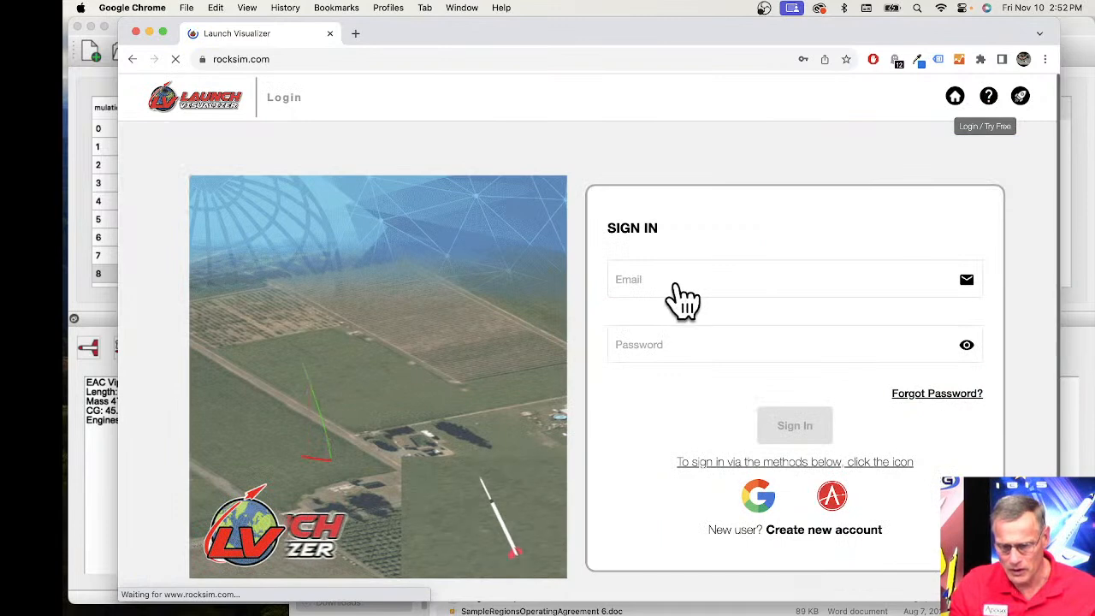
left_click(677, 282)
left_click(736, 313)
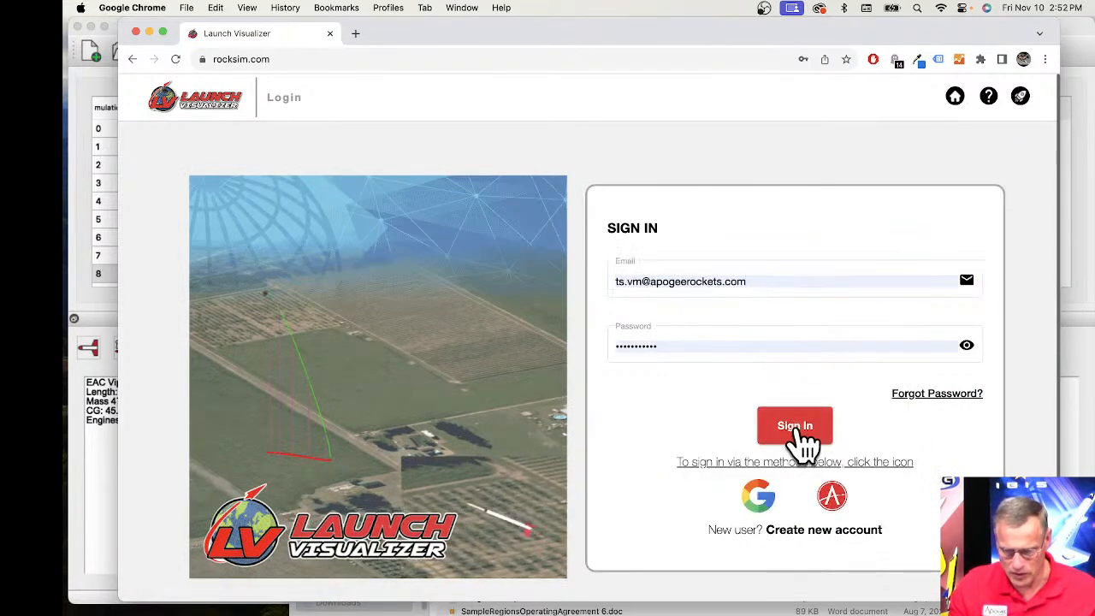
left_click(795, 432)
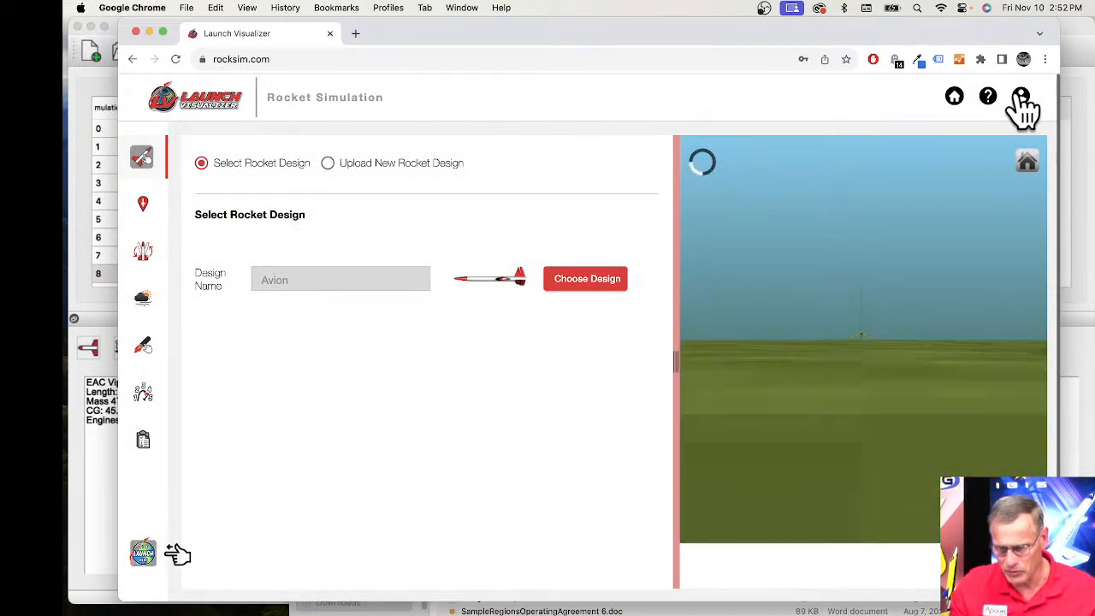
Upload EAC Viper 4x upscale FINAL.rkt from the Downloads folder as a new rocket design
left_click(331, 166)
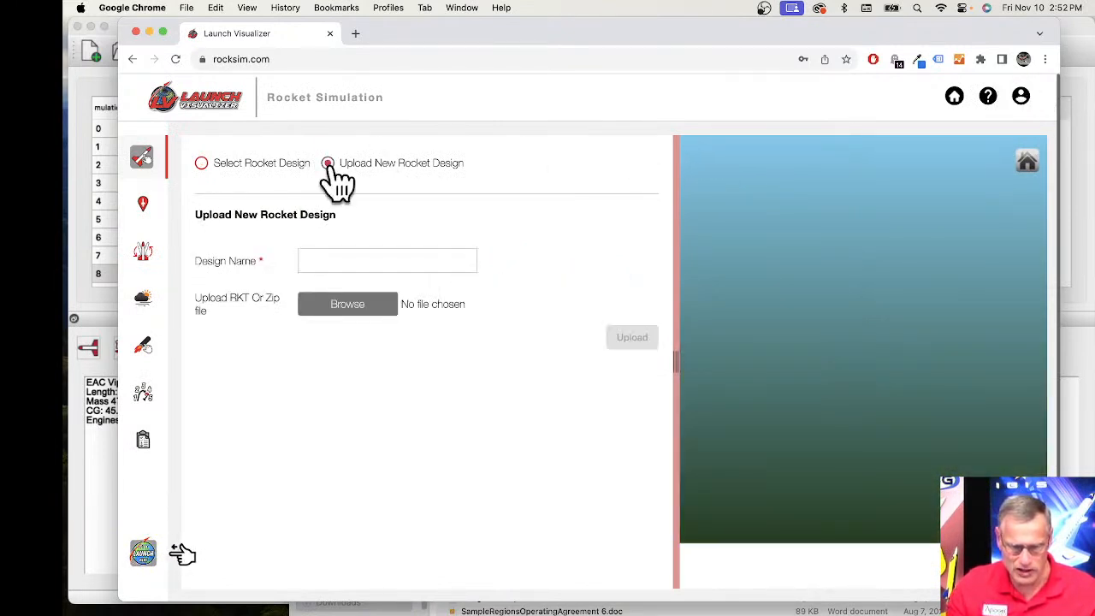
left_click(366, 305)
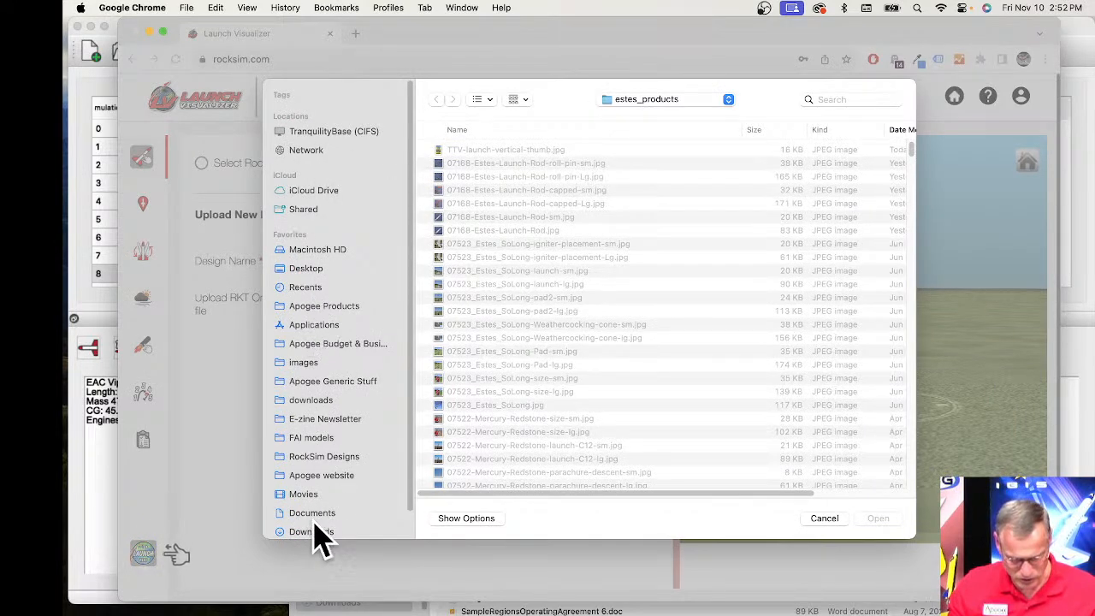
left_click(317, 531)
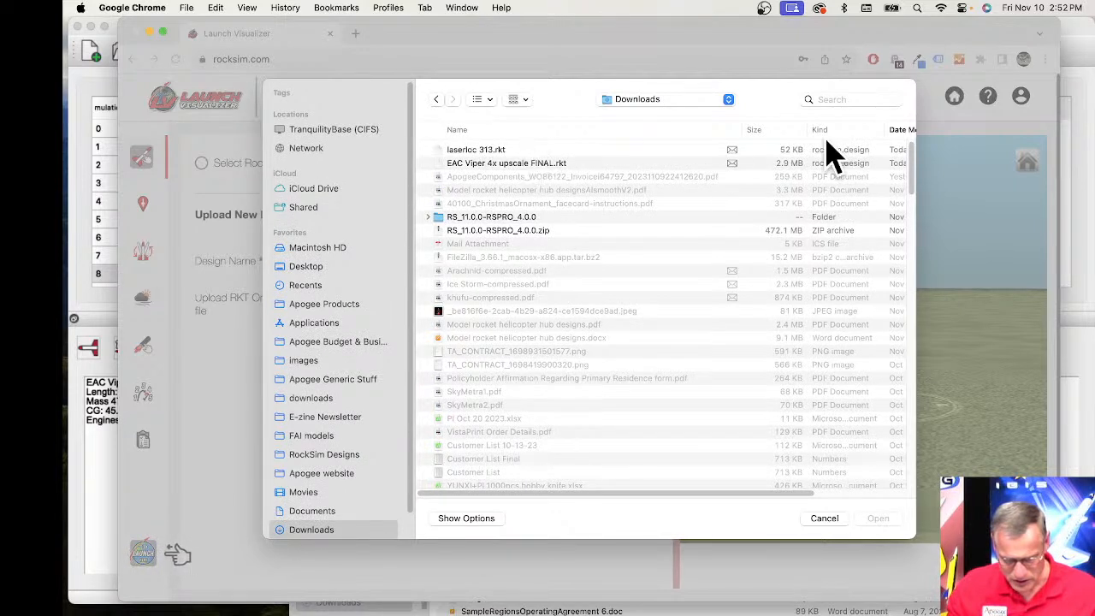
left_click(496, 162)
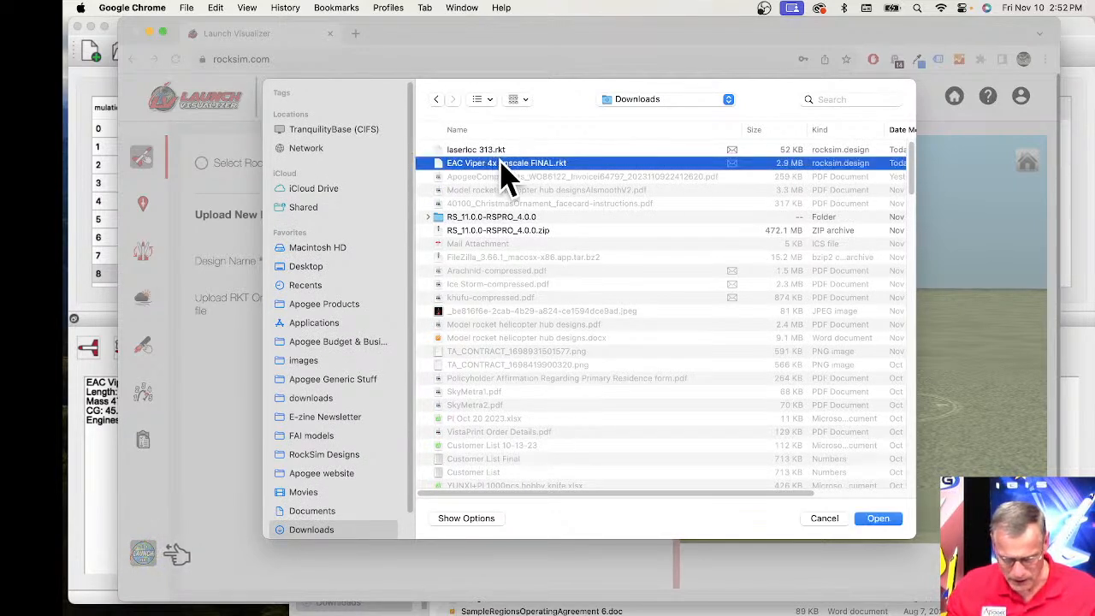
left_click(879, 518)
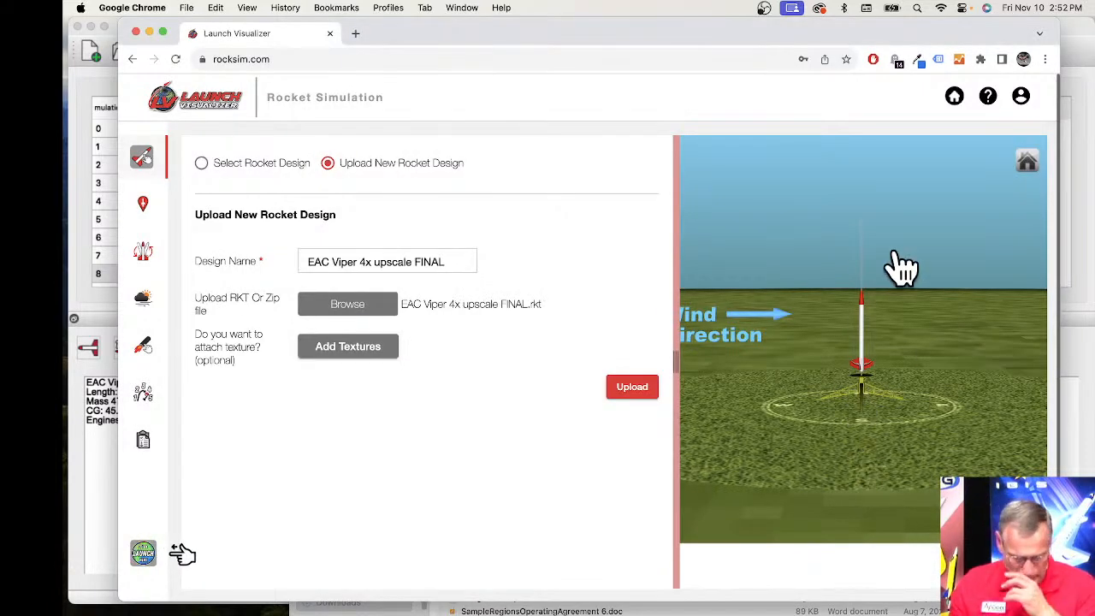
left_click(633, 389)
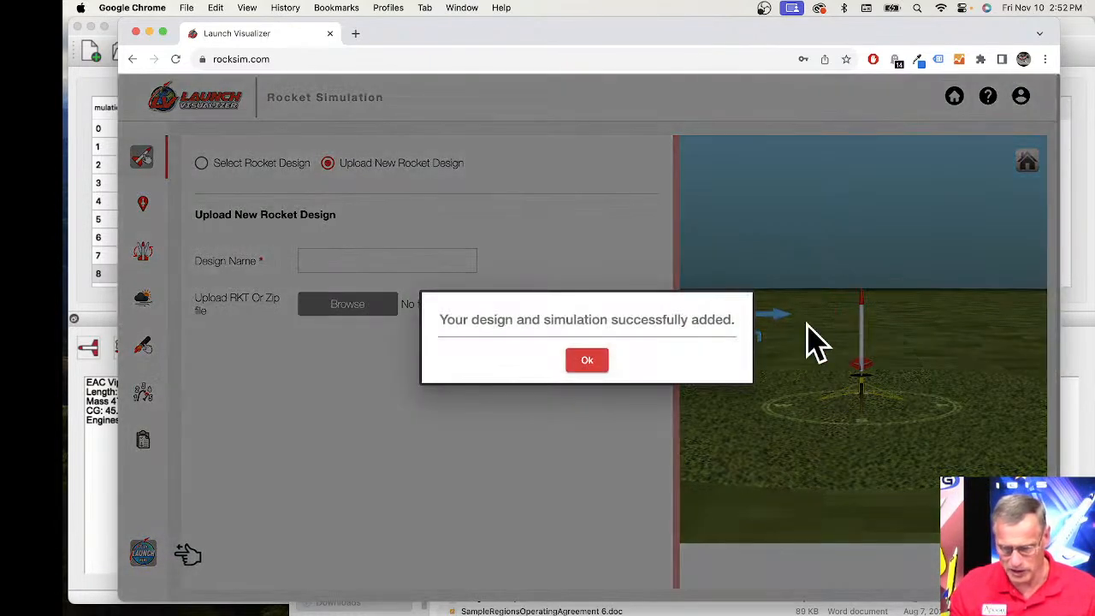
left_click(586, 361)
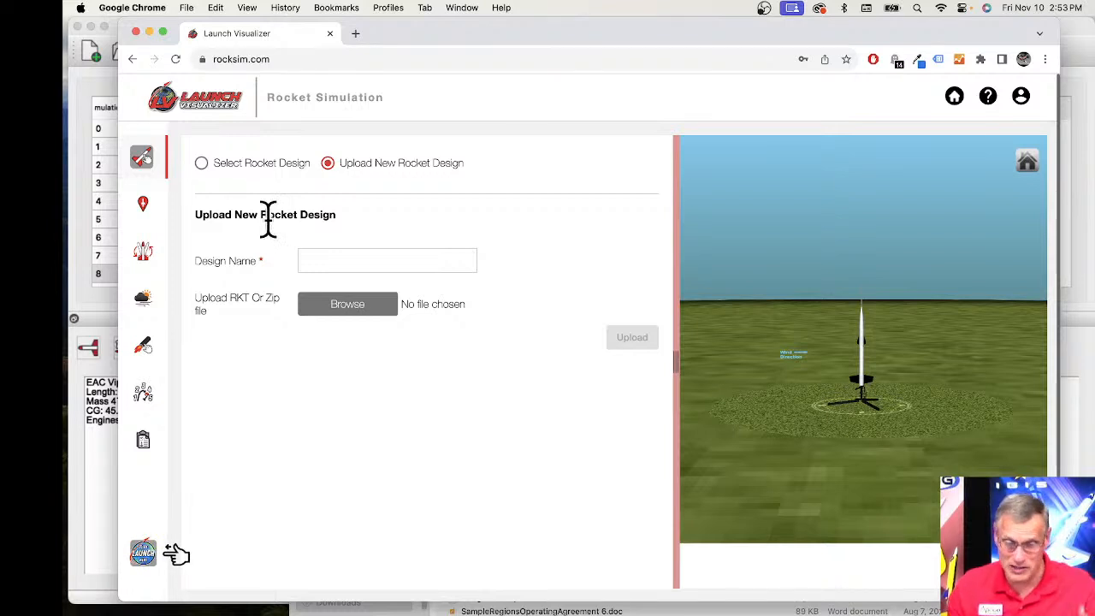
Choose CloudBusters #807 Site 2 from the public launch sites as the simulation's launch location
left_click(147, 210)
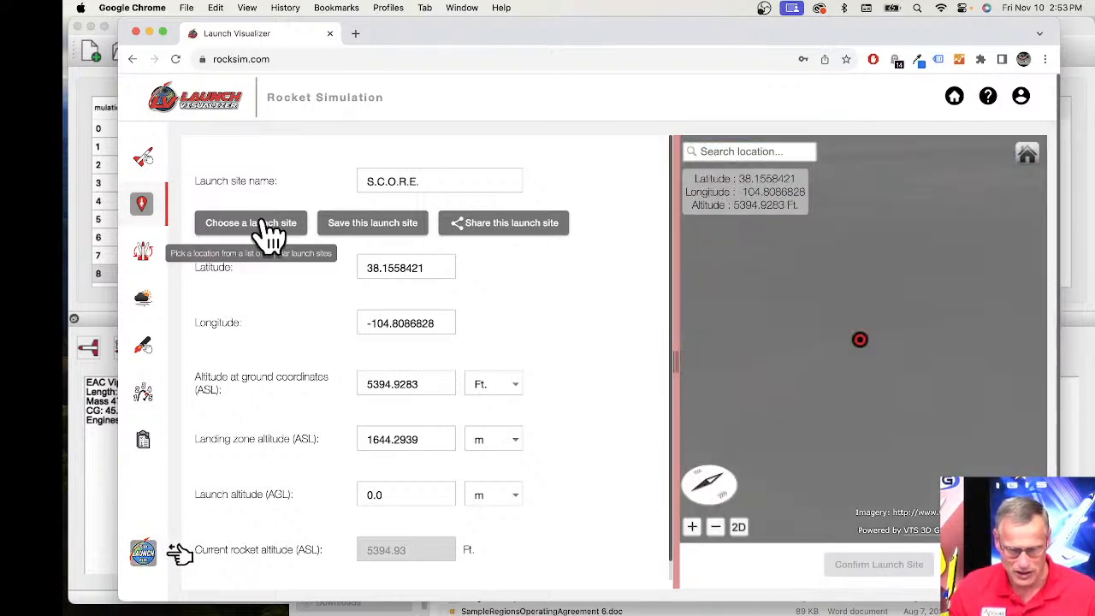
left_click(272, 227)
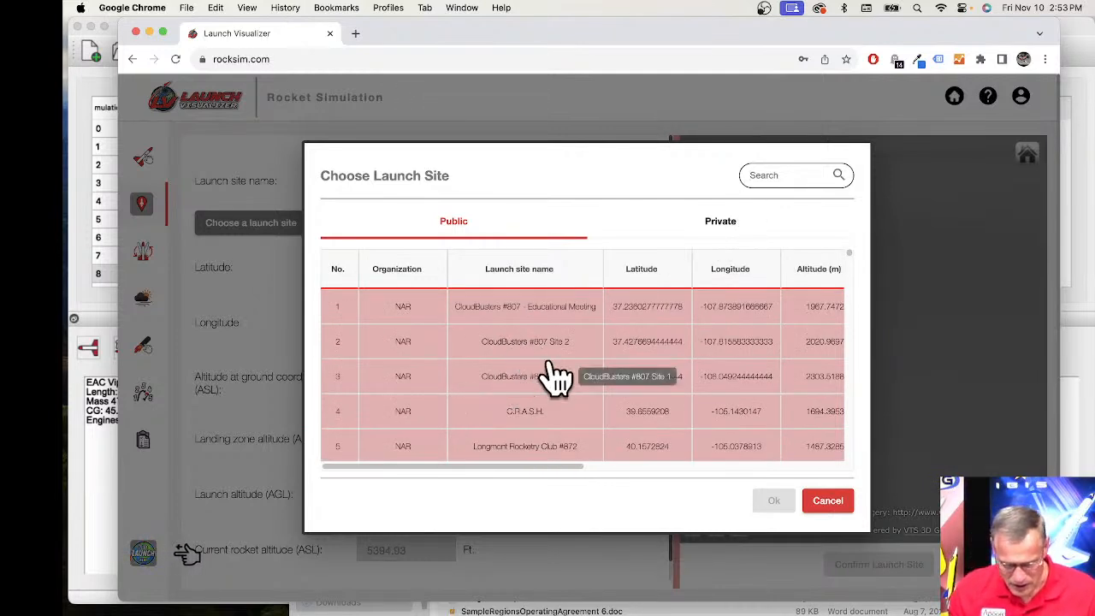
left_click(597, 352)
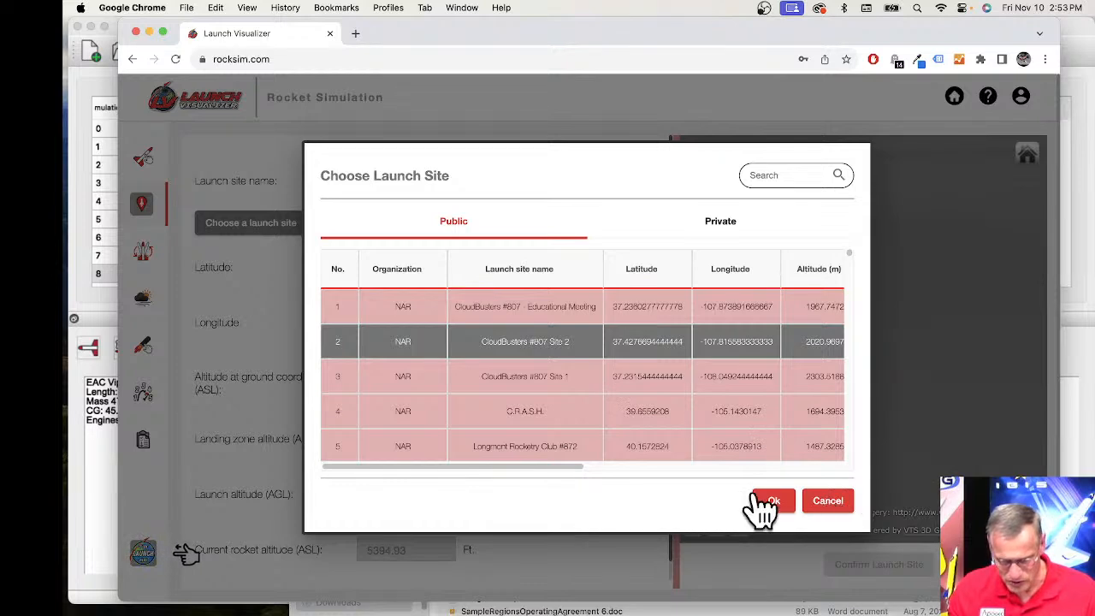
left_click(772, 503)
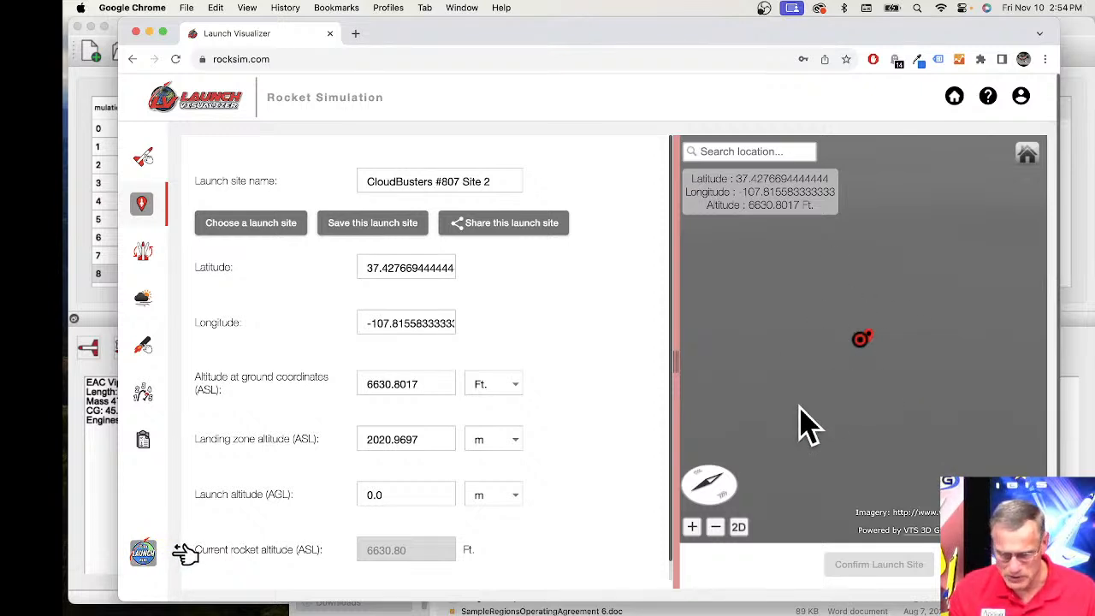
Examine the 3D terrain around the CloudBusters #807 Site 2 marker, including the launch guide settings for the simulation
left_click(715, 534)
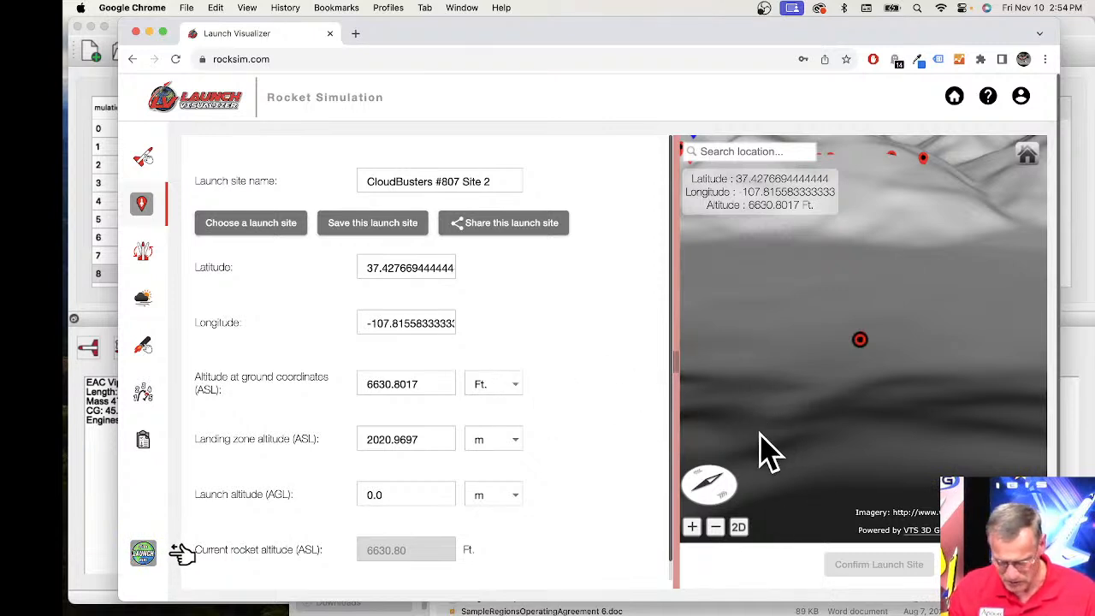
left_click_drag(760, 436, 823, 442)
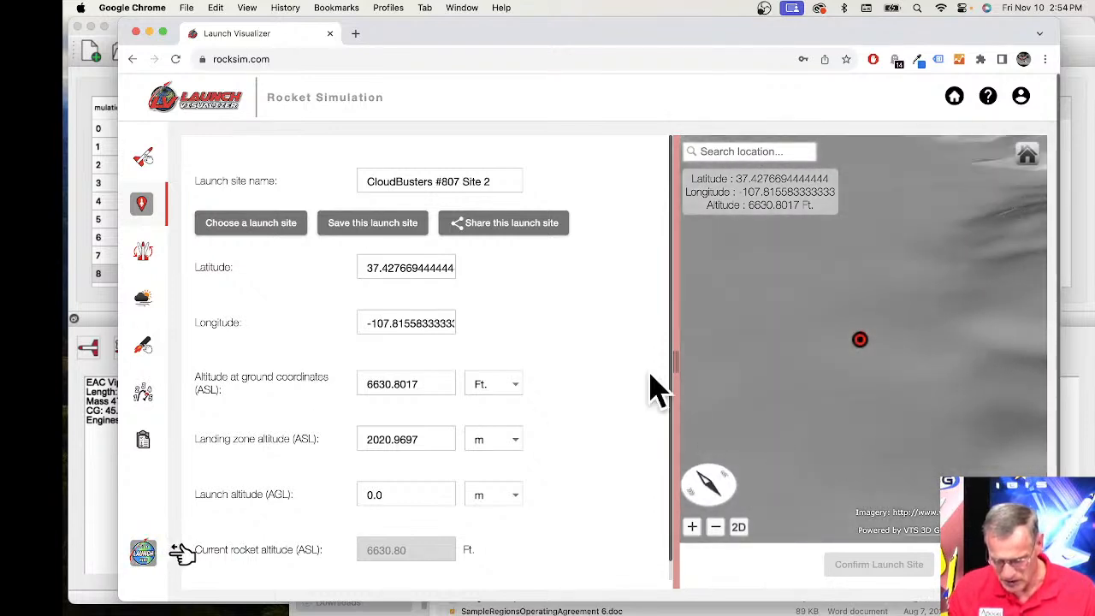
left_click(148, 253)
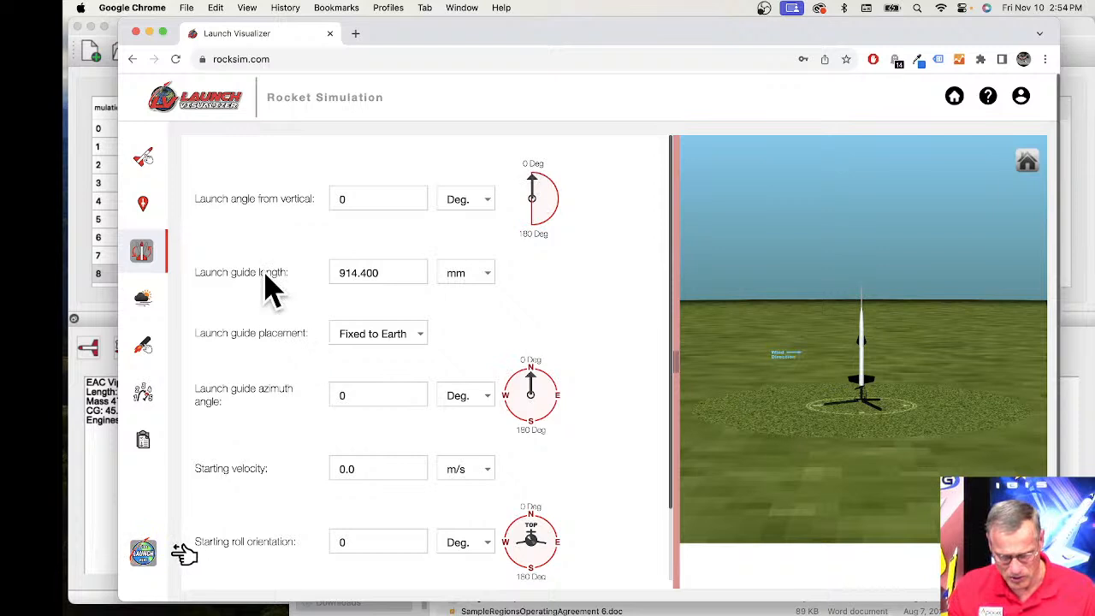
Set the simulation's wind model to steady wind at all altitudes with a wind speed of 9 MPH
left_click(146, 345)
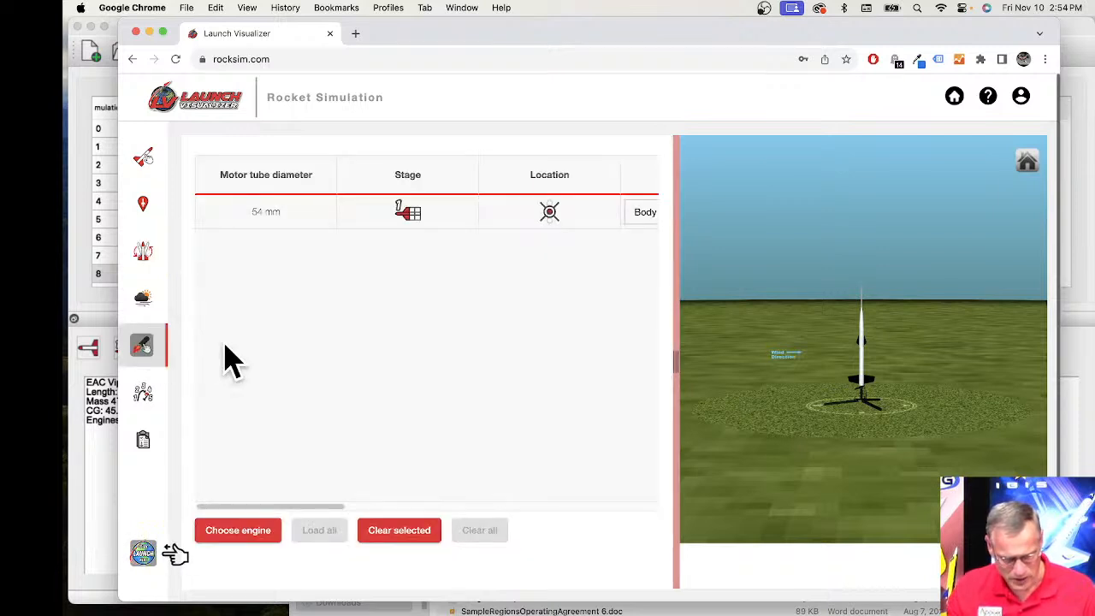
left_click(143, 297)
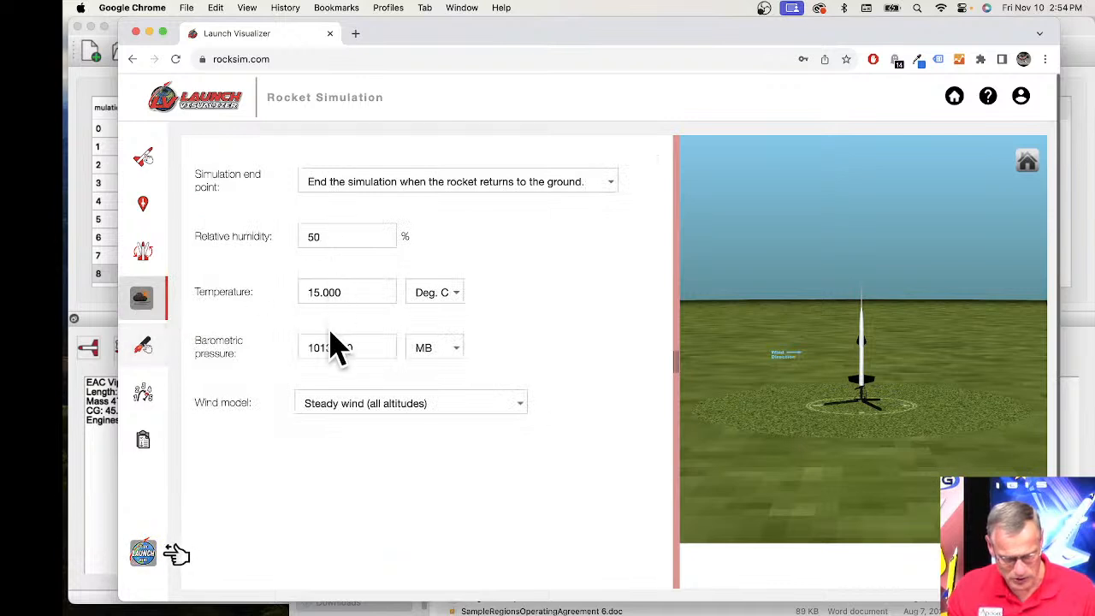
left_click(373, 405)
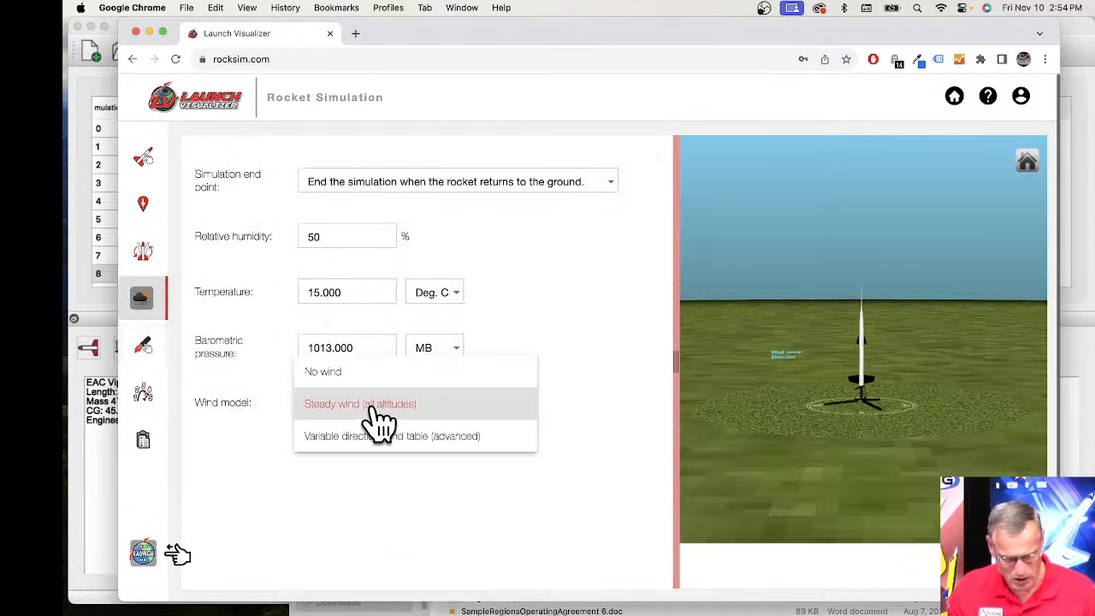
left_click(366, 416)
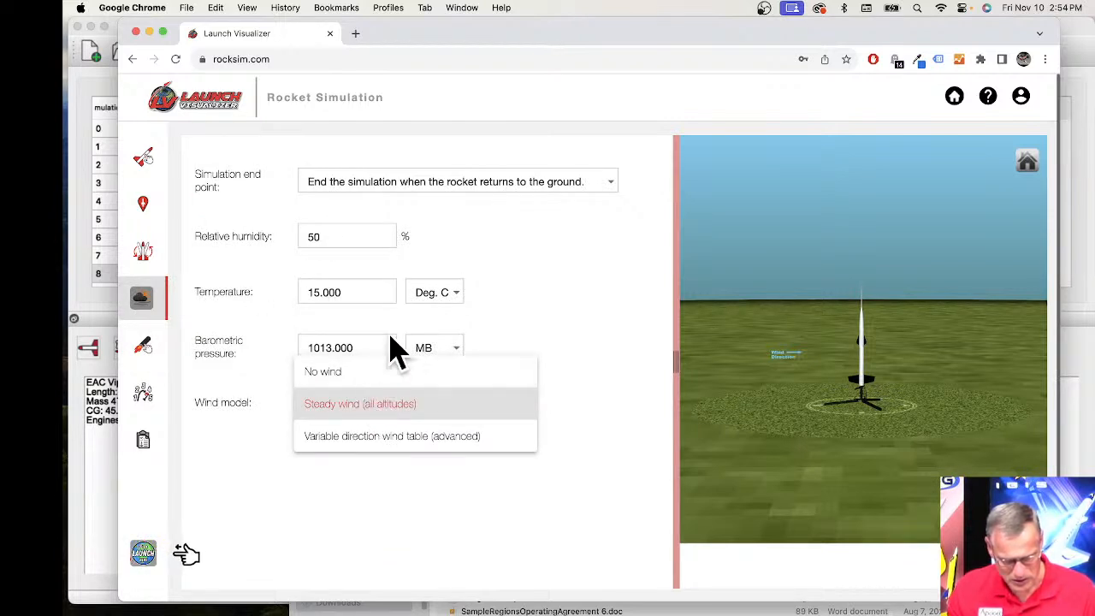
left_click_drag(511, 276, 420, 293)
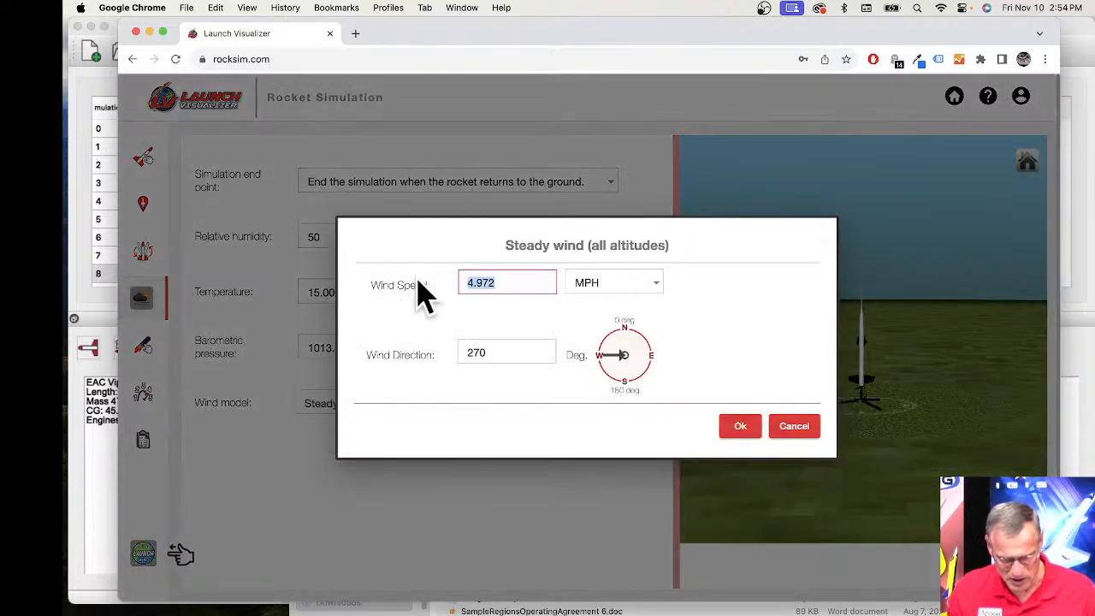
type("6")
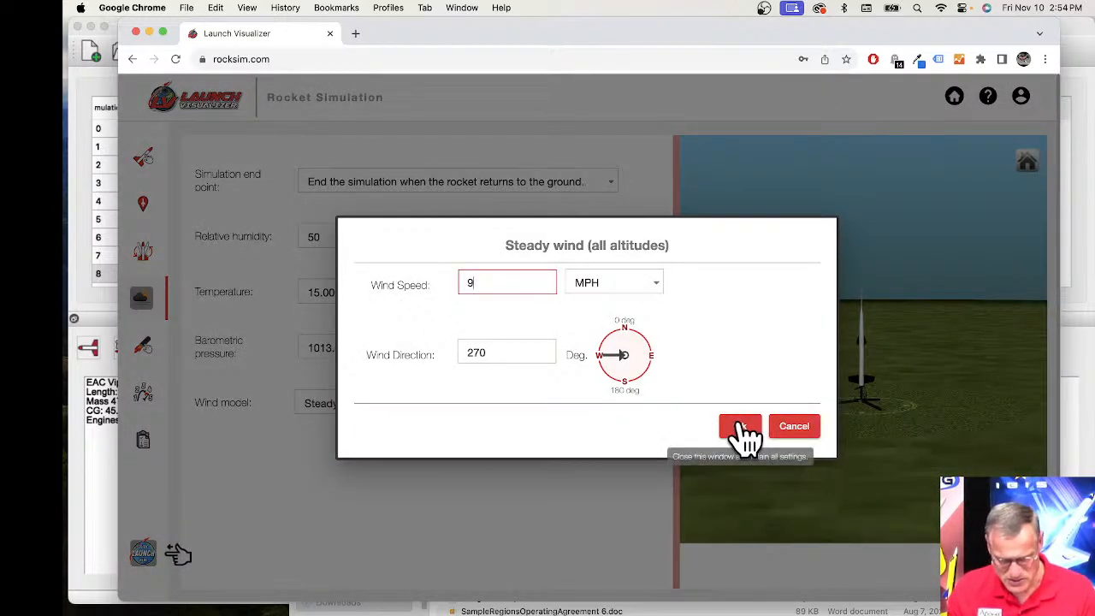
left_click(740, 428)
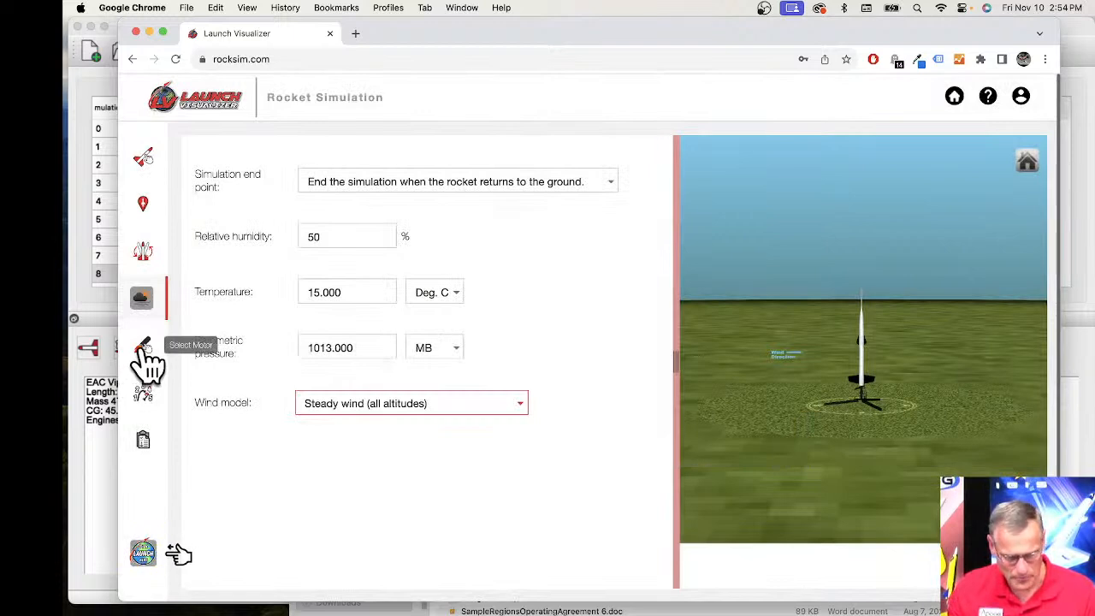
Search the engine list for j615 and select the Aerotech J615ST for the 54 mm motor mount
left_click(144, 349)
left_click_drag(379, 37, 425, 44)
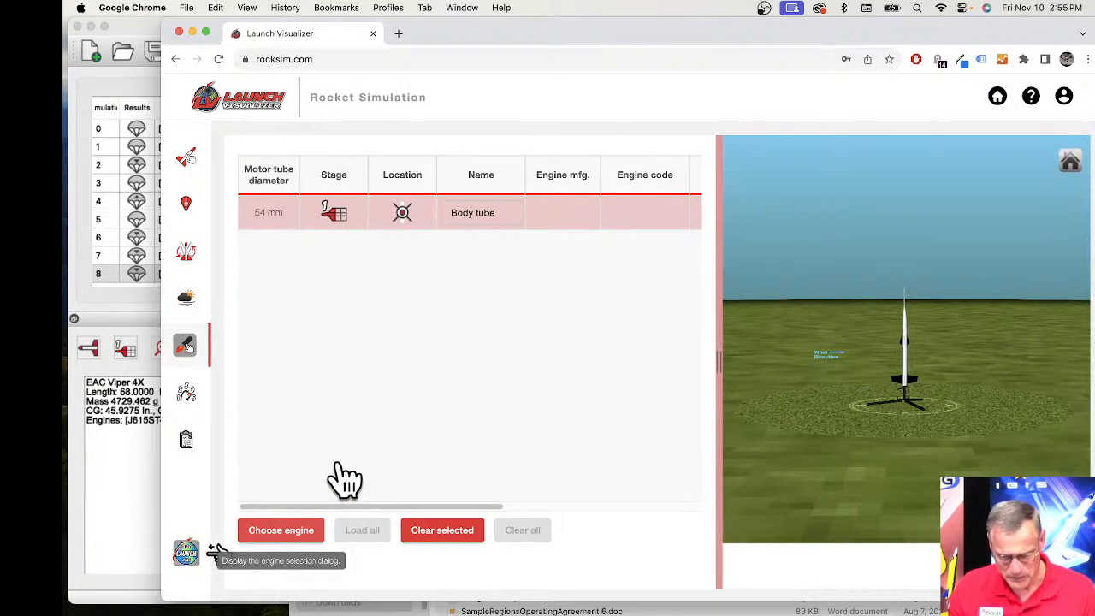
left_click(310, 535)
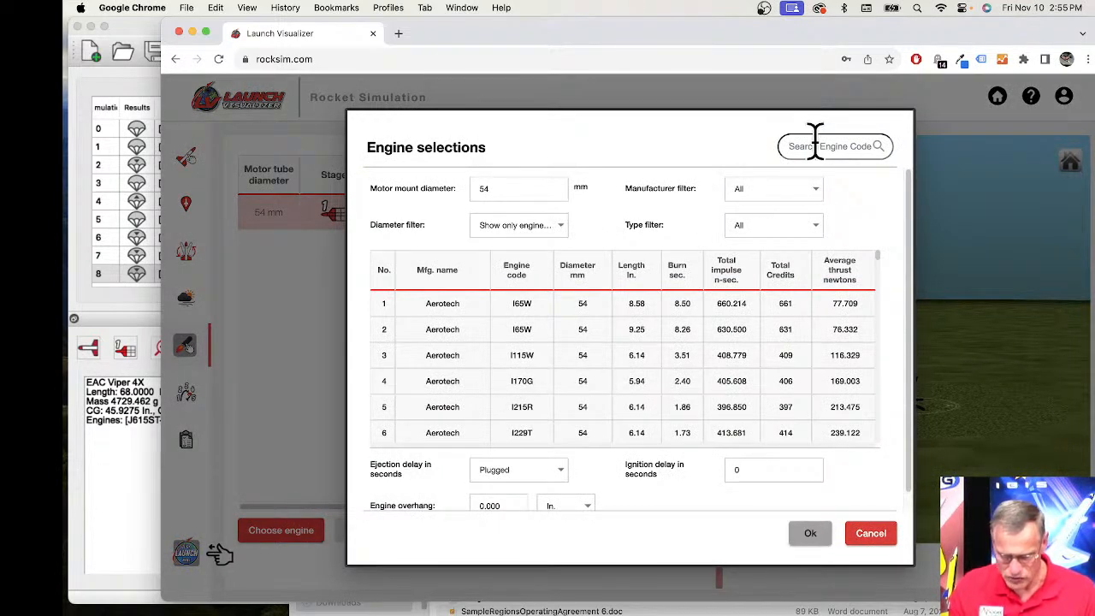
type("J")
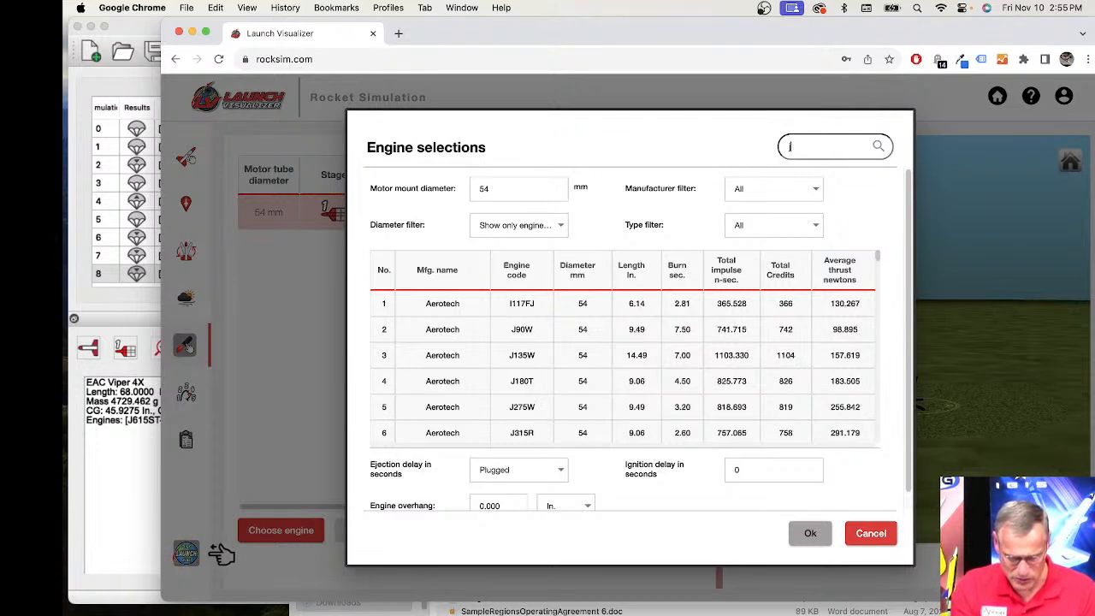
type("615")
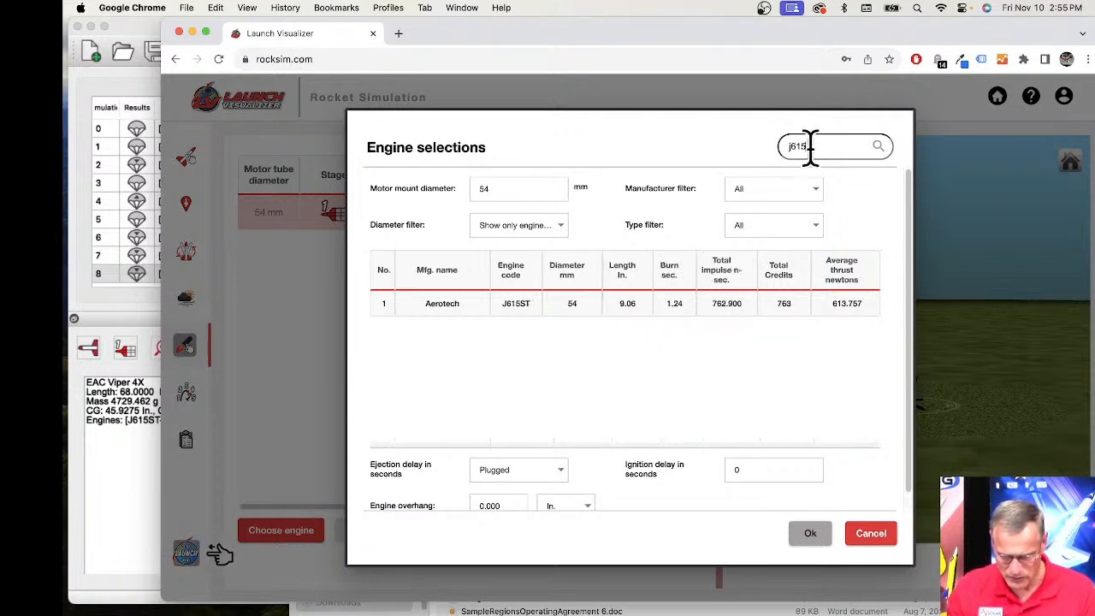
left_click(513, 304)
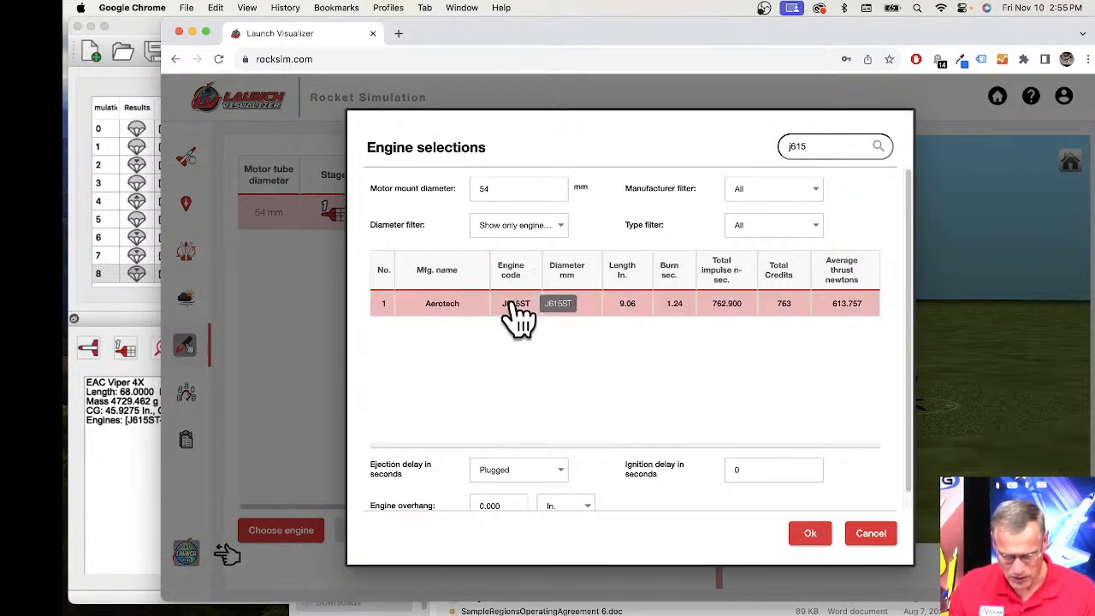
Give the J615ST a custom ejection delay of 15 seconds, accept the engine and run the simulation
left_click(565, 484)
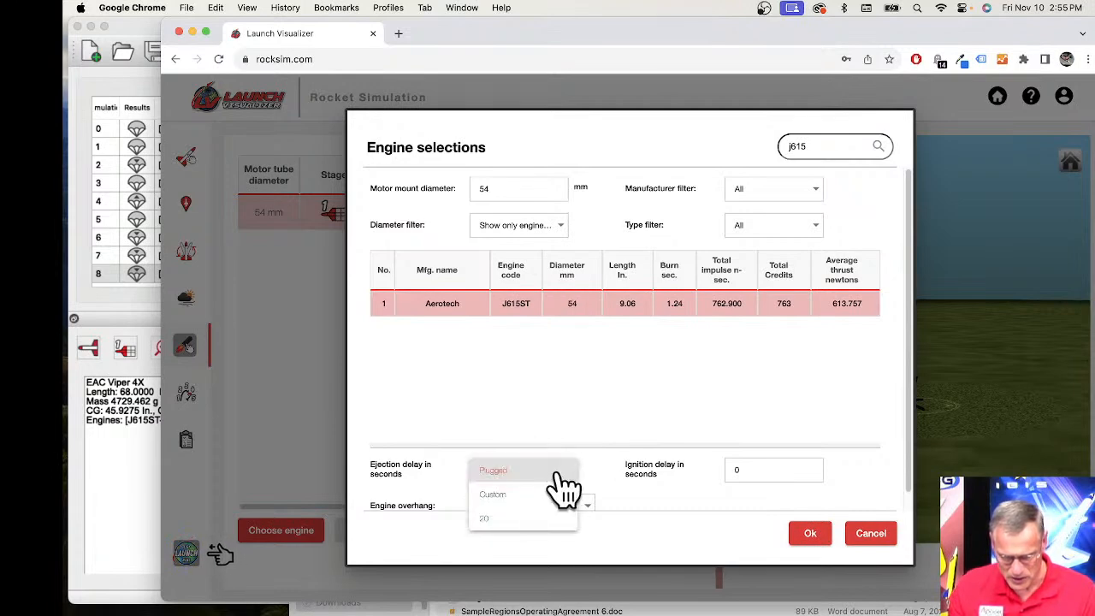
left_click(513, 496)
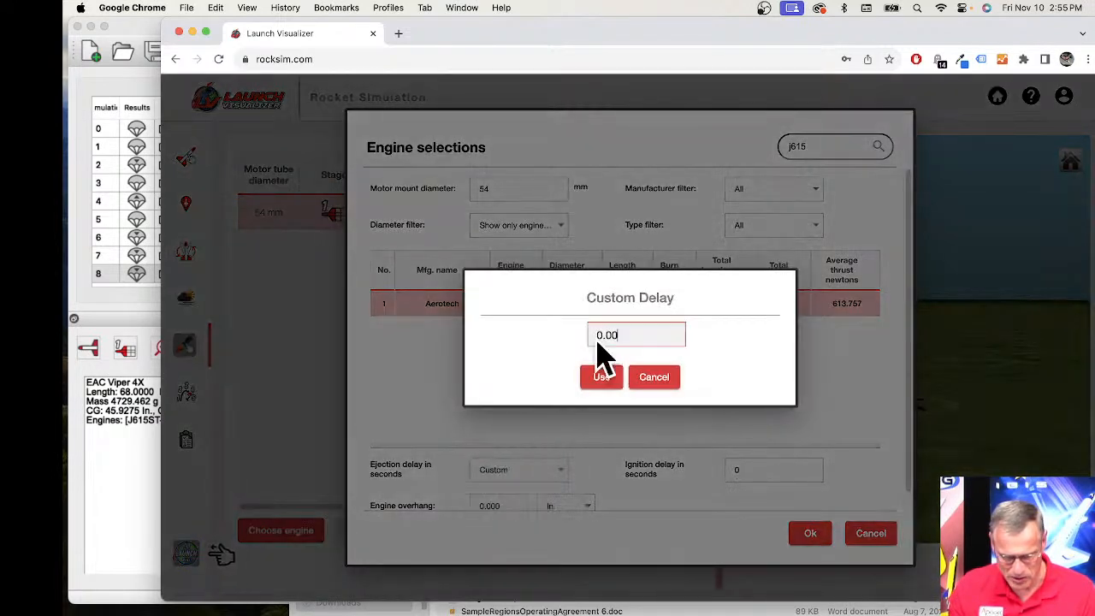
left_click_drag(628, 336, 585, 337)
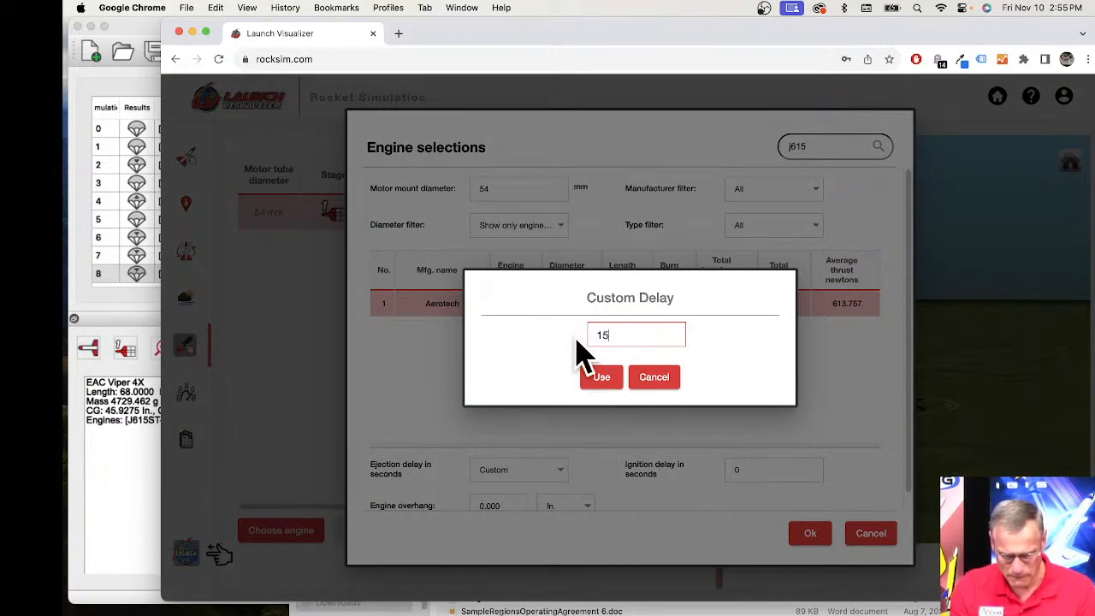
left_click(604, 378)
scroll(603, 411, "down", 1)
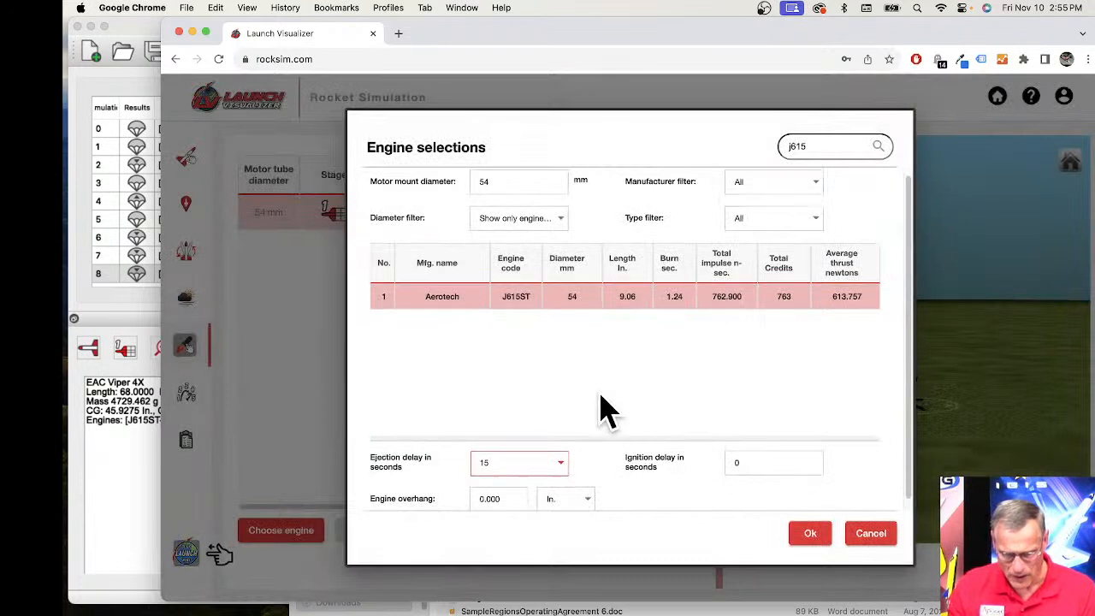
left_click_drag(504, 489, 479, 488)
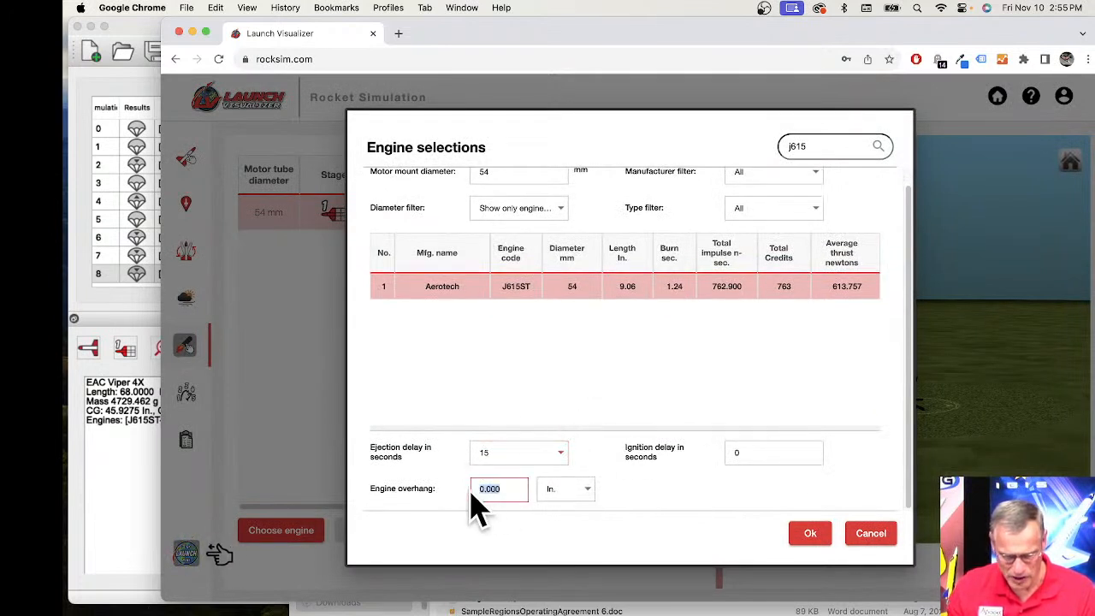
left_click(809, 535)
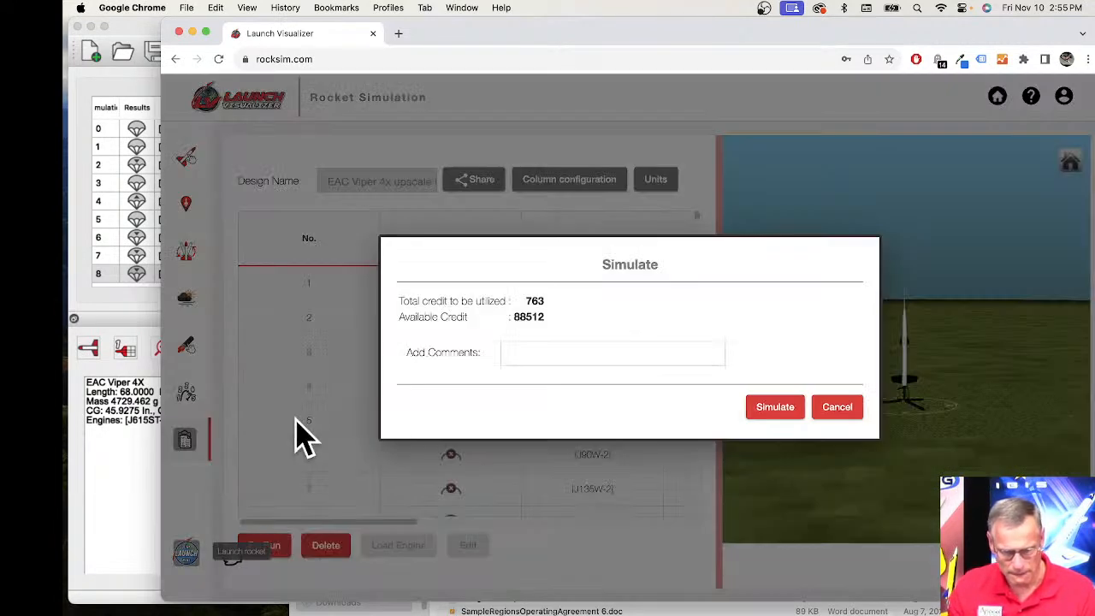
left_click(772, 410)
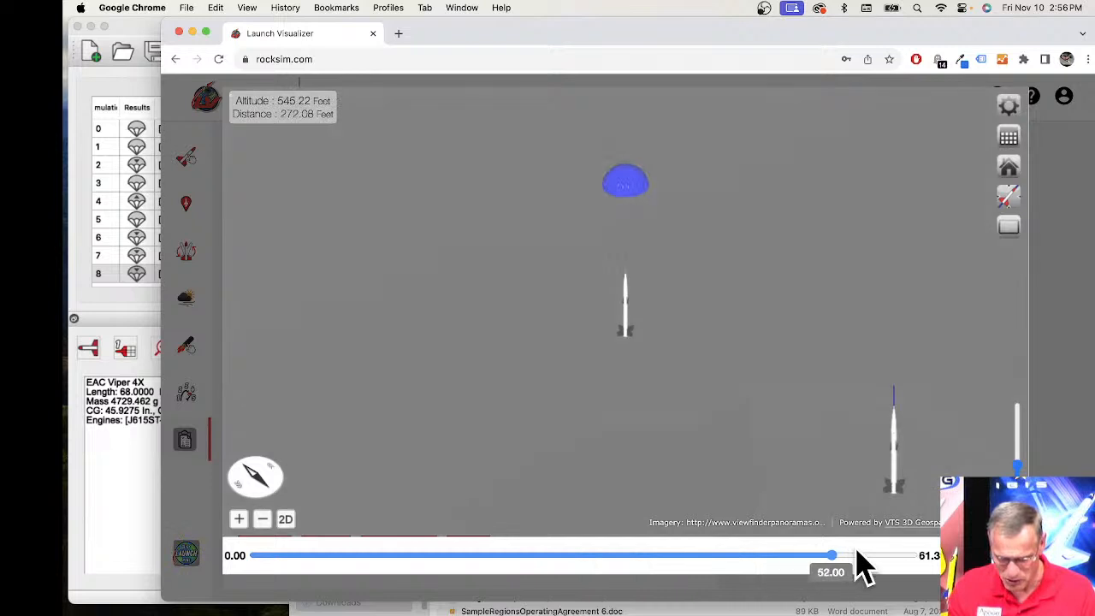
Enable the apogee point, sustainer trajectory path and extruded flight path in the flight profile preferences
left_click(1010, 118)
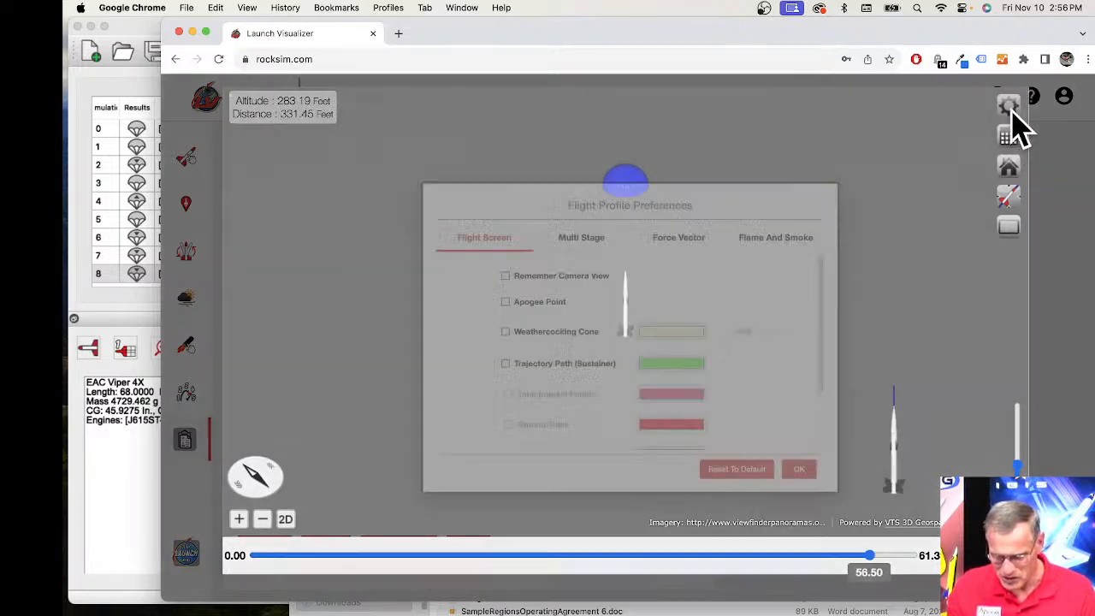
left_click(475, 293)
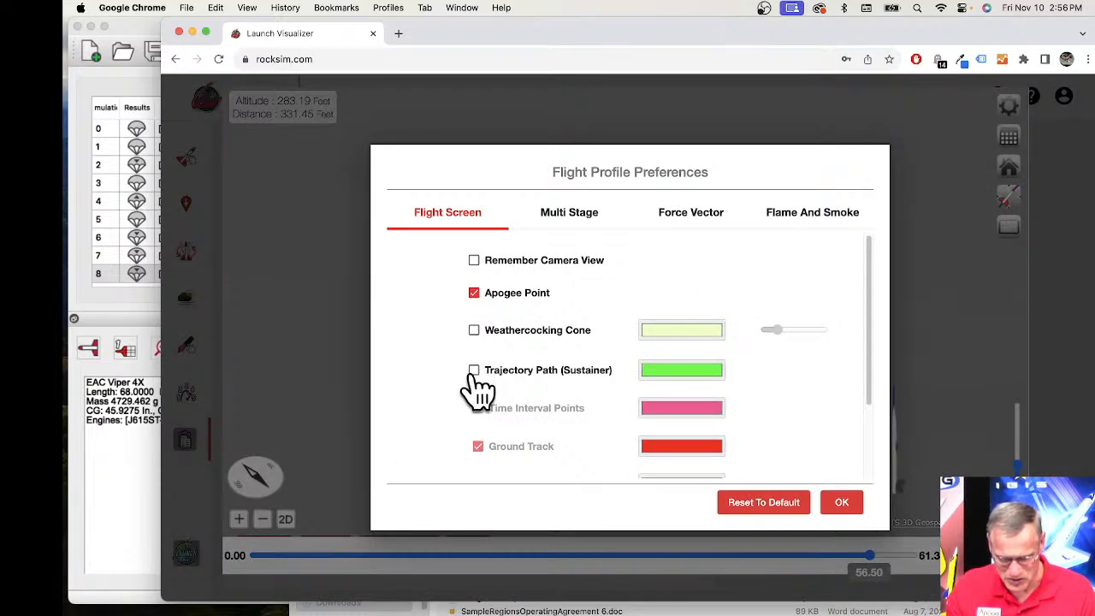
left_click(567, 370)
scroll(562, 384, "down", 2)
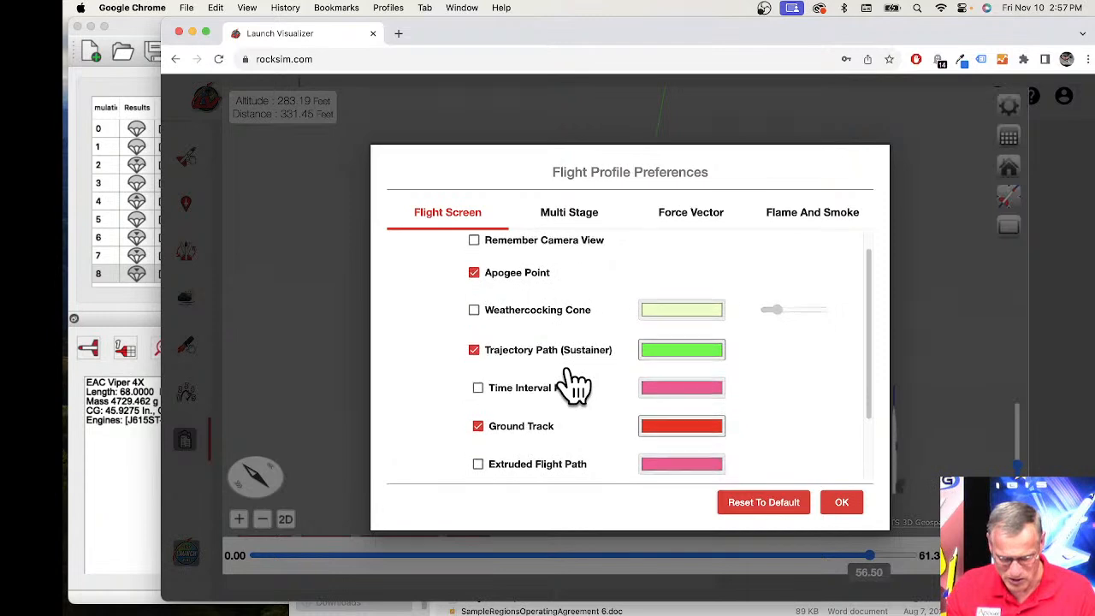
left_click(477, 438)
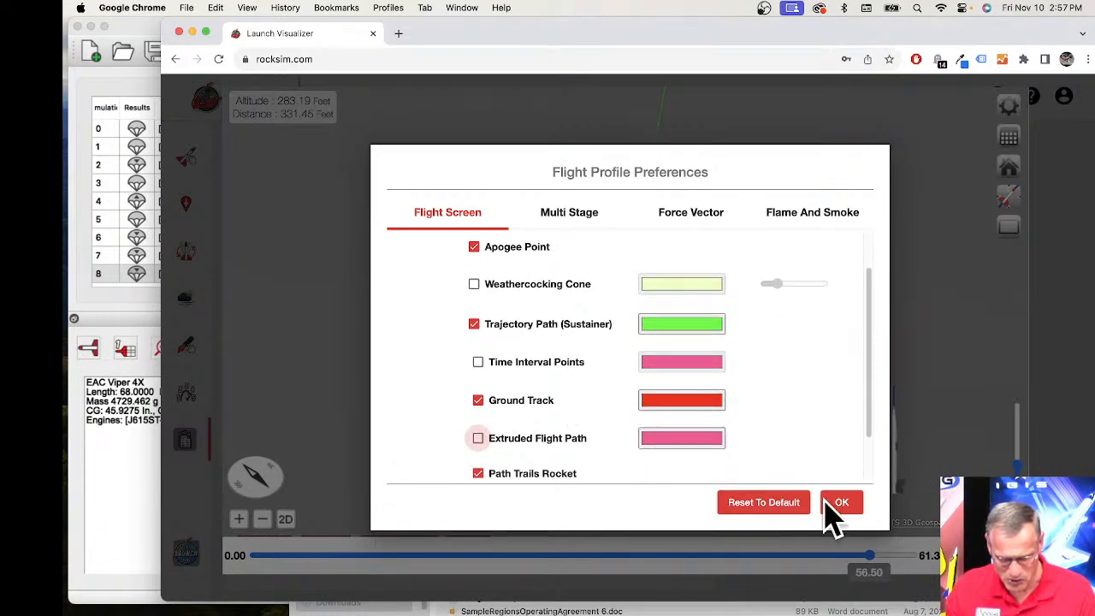
left_click(842, 503)
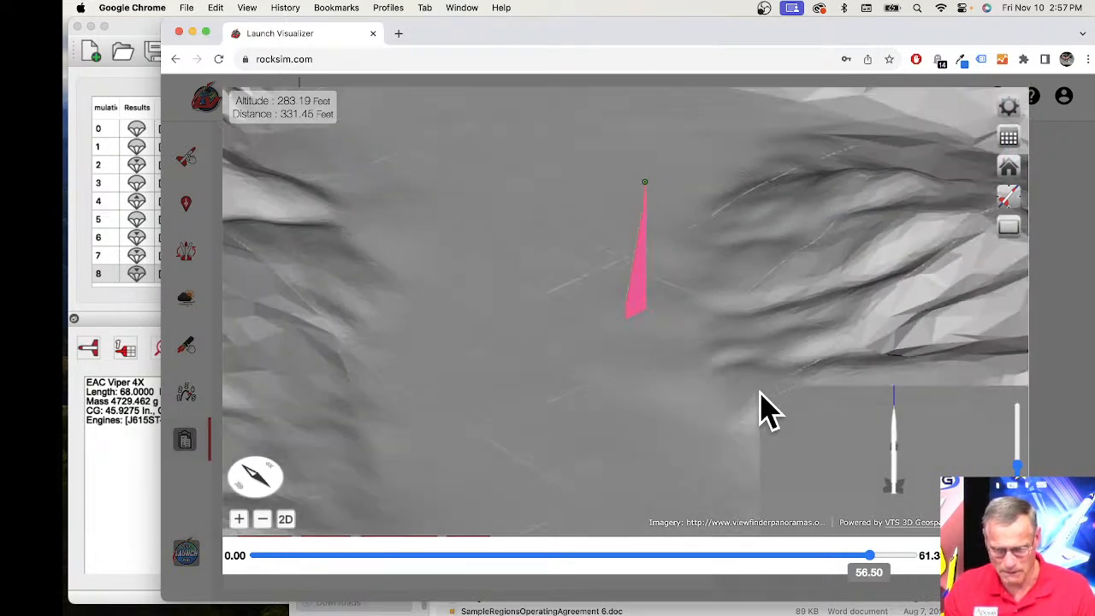
Examine the extruded flight path over the terrain from several angles and at closer range
left_click_drag(544, 409, 585, 290)
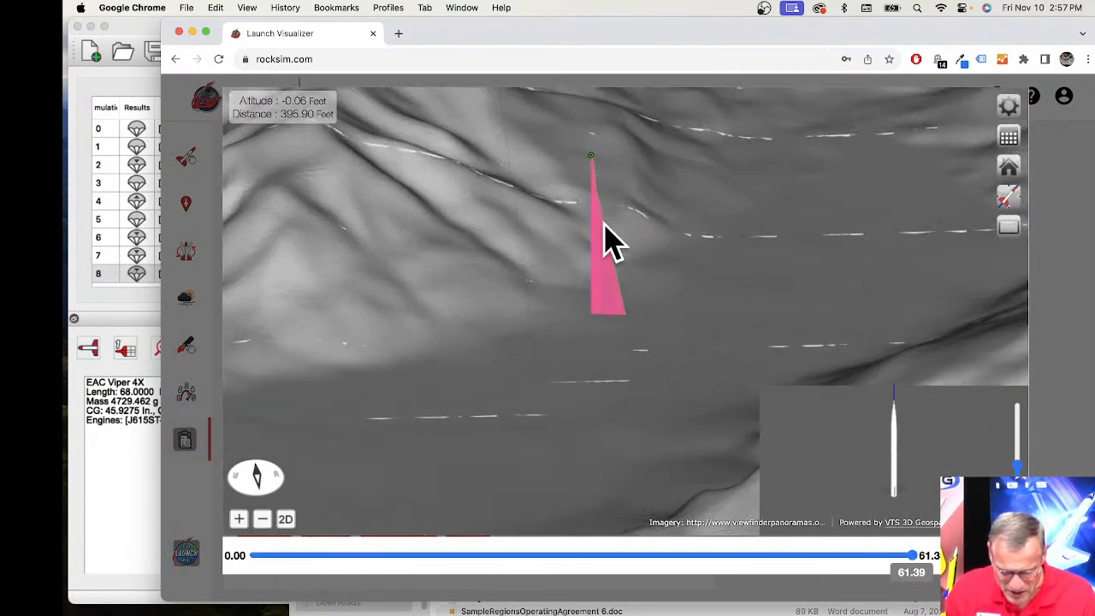
scroll(614, 201, "up", 5)
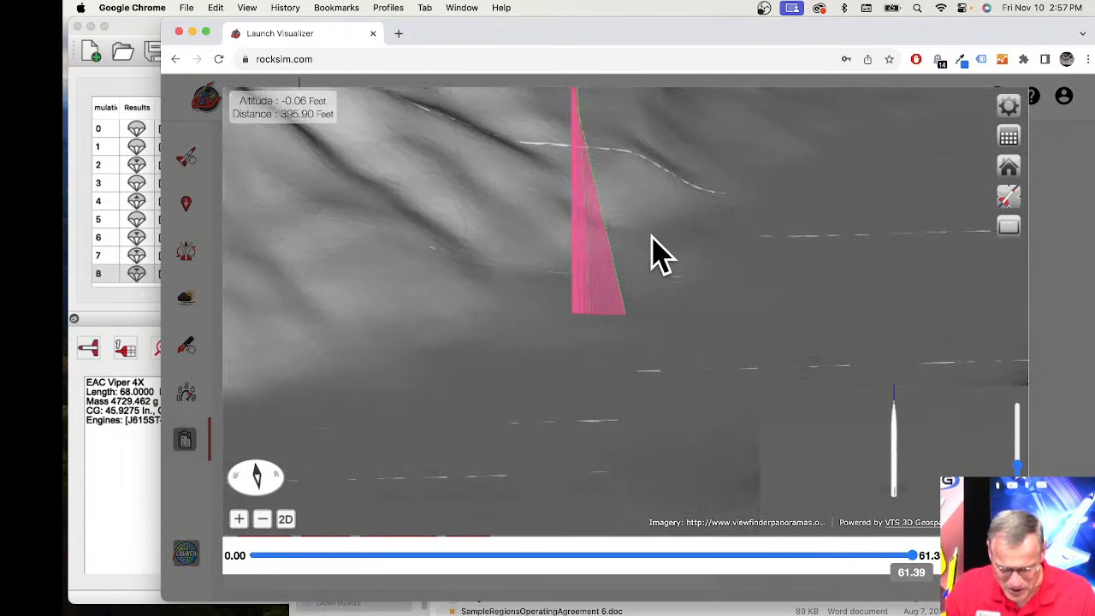
left_click_drag(652, 235, 669, 322)
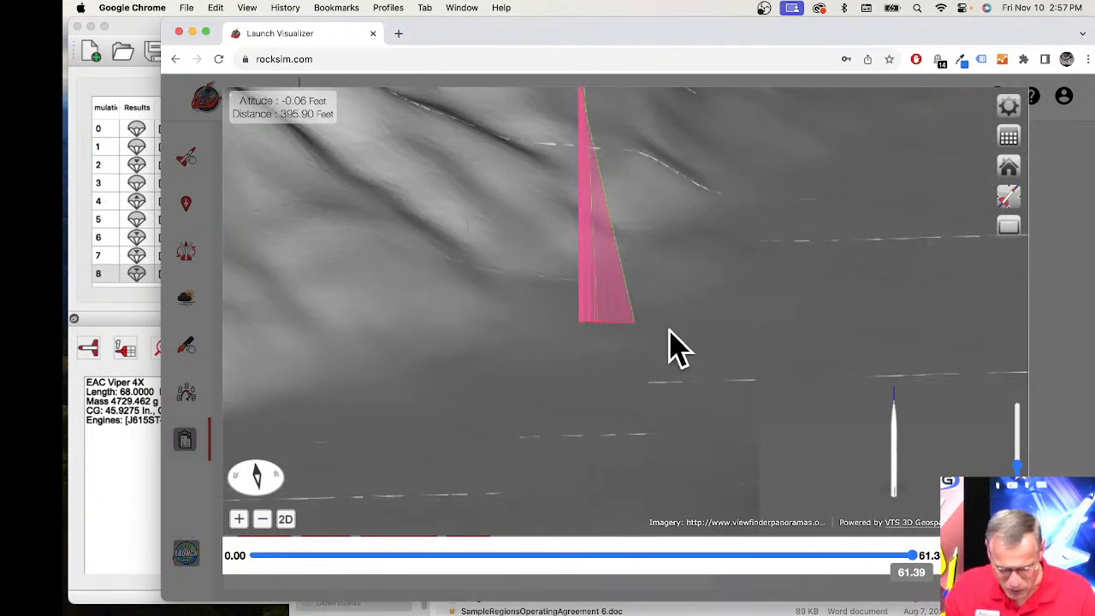
left_click_drag(656, 141, 676, 188)
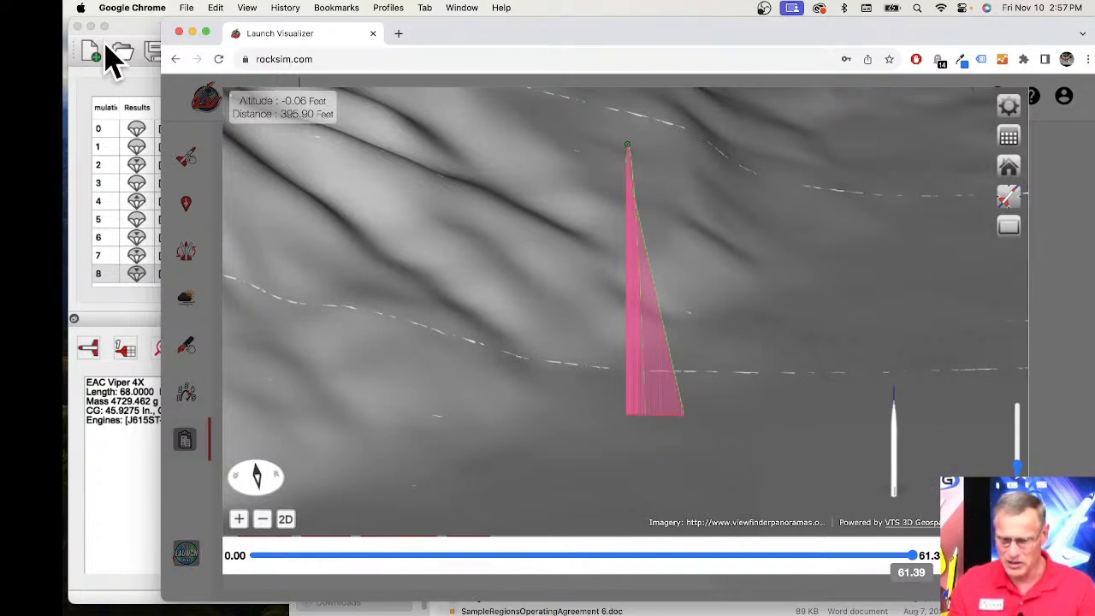
Close the Launch Visualizer browser window and the Downloads window to return to the Rocksim design
left_click(177, 33)
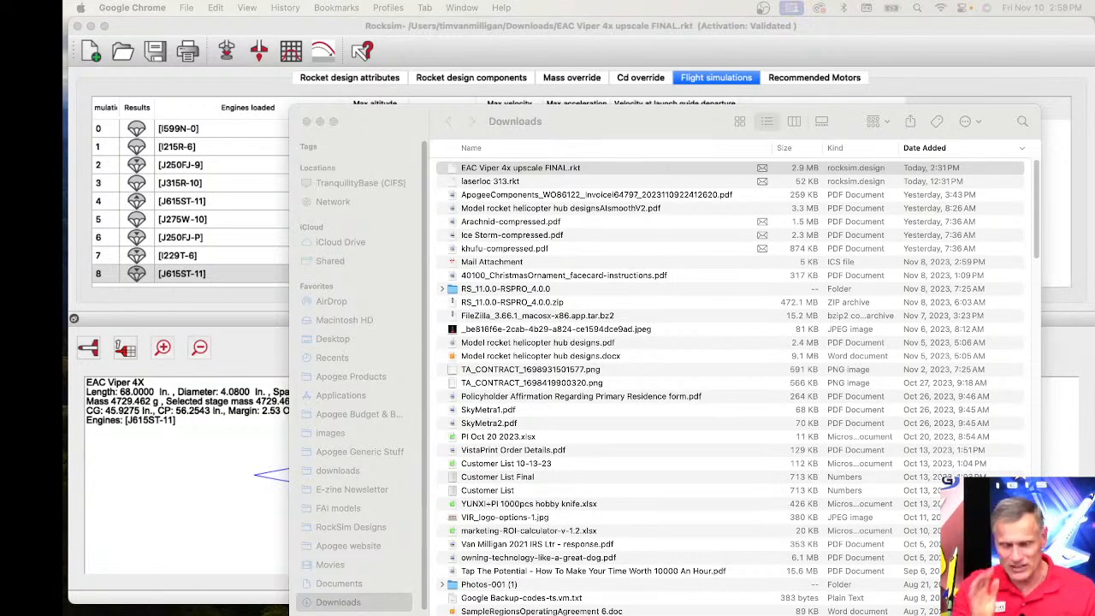
left_click(318, 122)
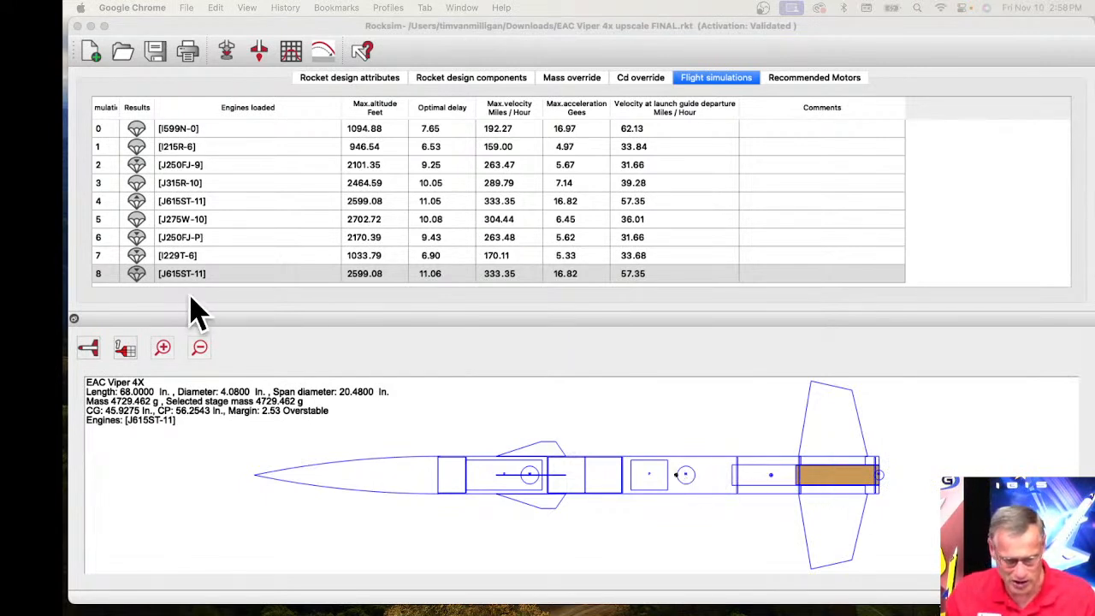
Open the engine selections for the 54 mm motor mount and sort the engines by length
left_click(227, 52)
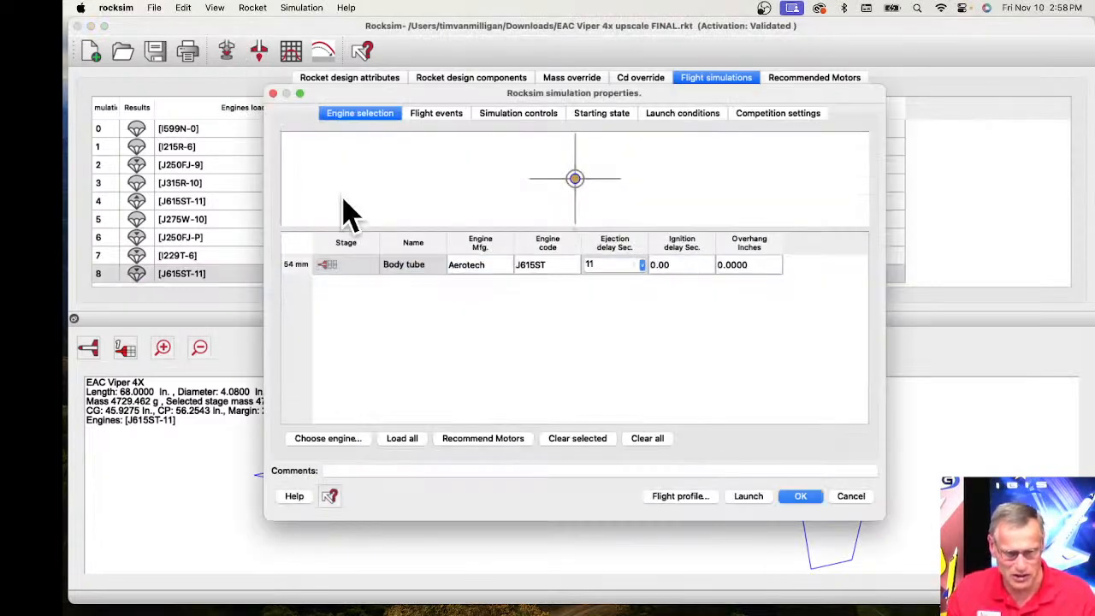
left_click(329, 446)
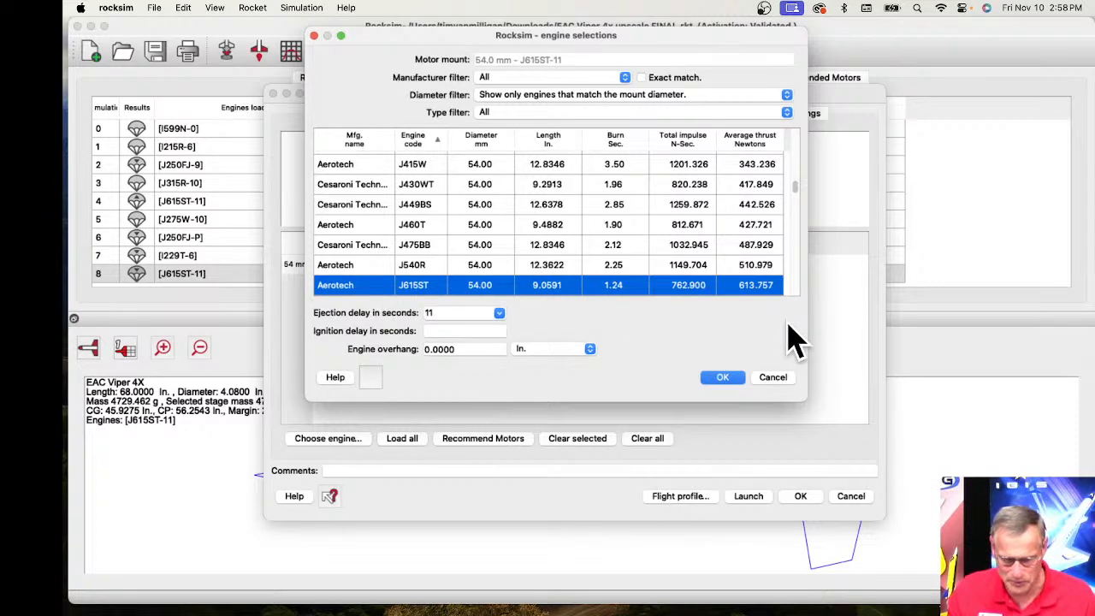
left_click(544, 139)
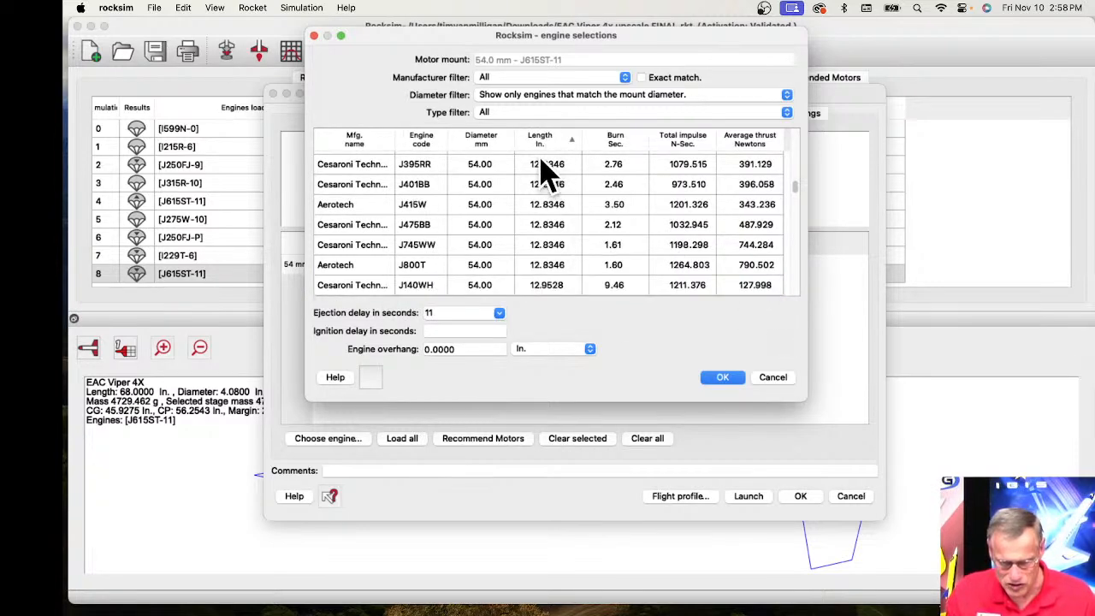
Choose the Aerotech K1050W from among the longest engines and accept the simulation properties
scroll(547, 197, "up", 3)
scroll(548, 197, "down", 10)
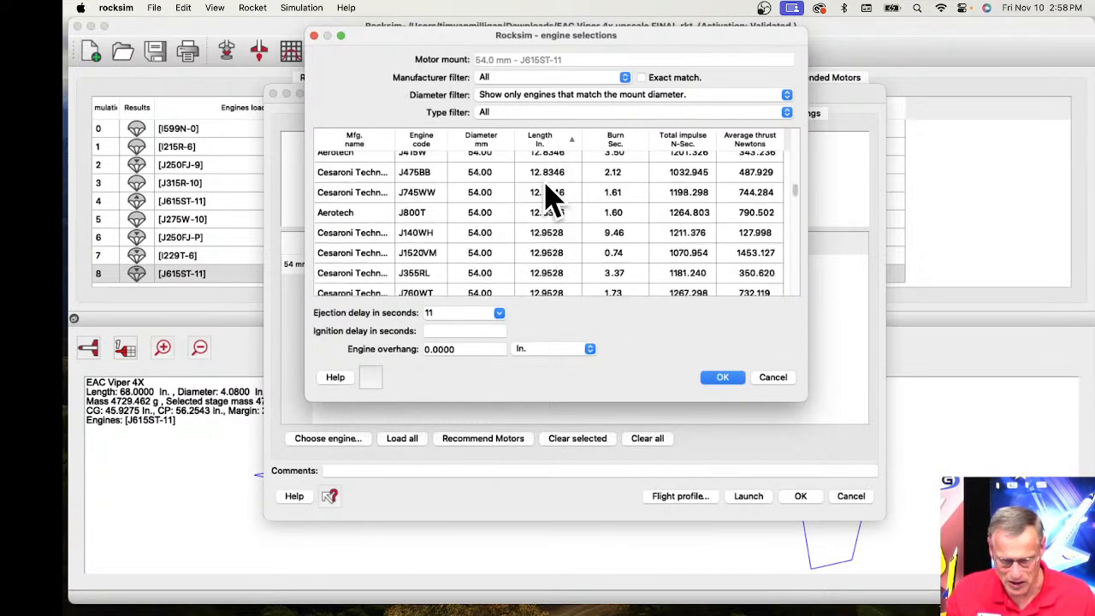
scroll(550, 206, "down", 15)
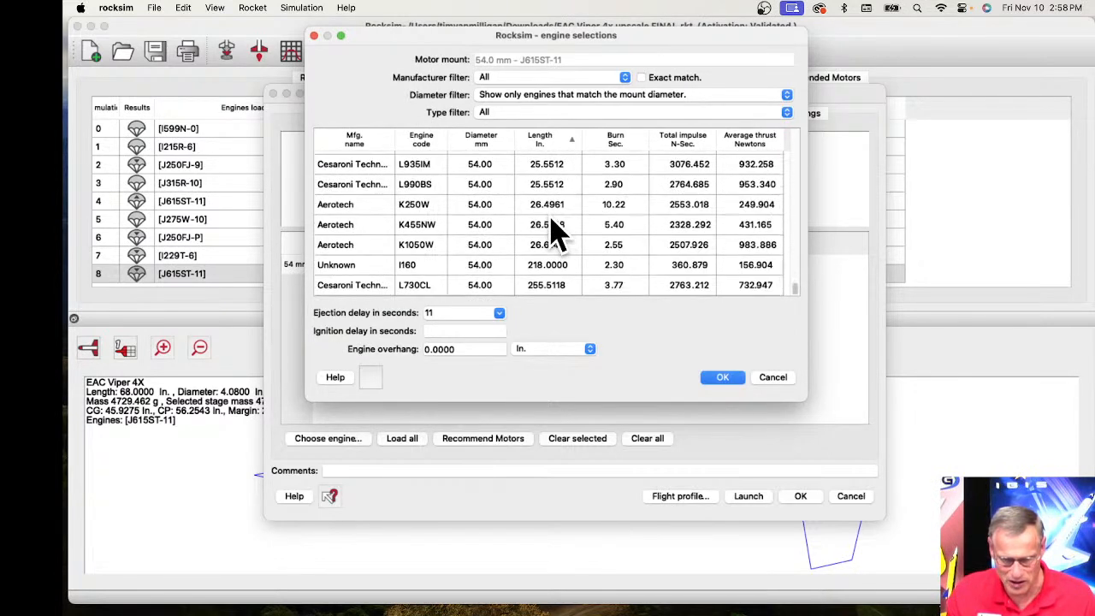
left_click(552, 245)
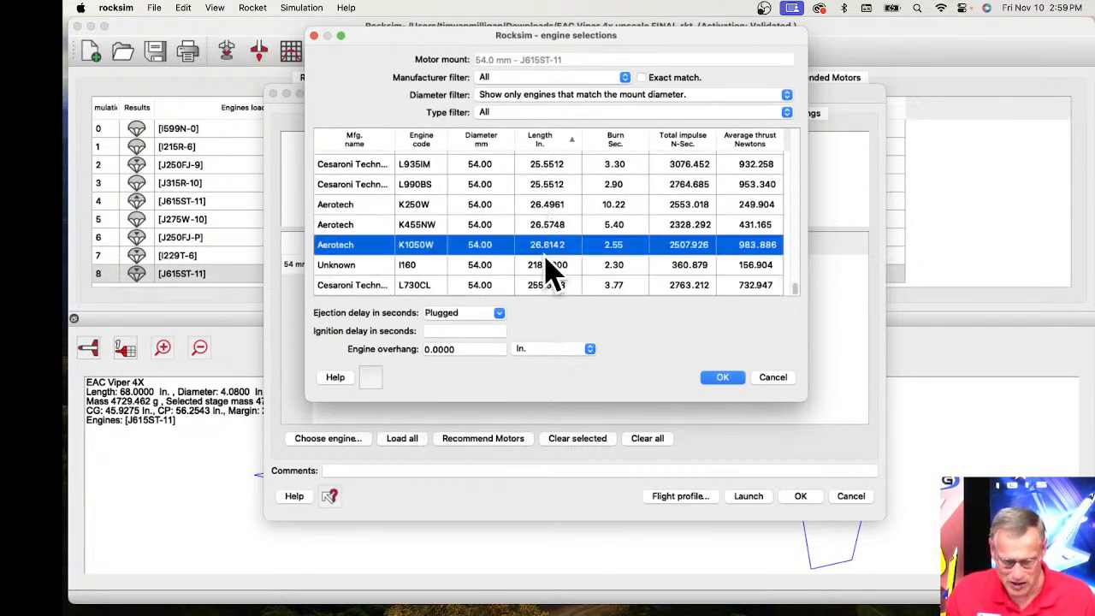
left_click(719, 380)
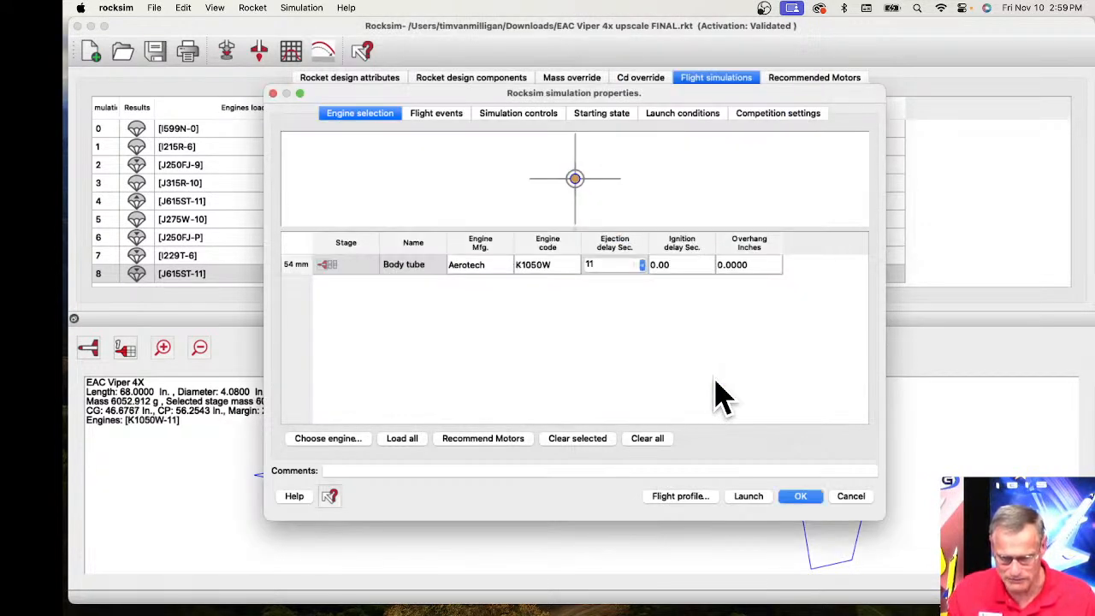
left_click(809, 497)
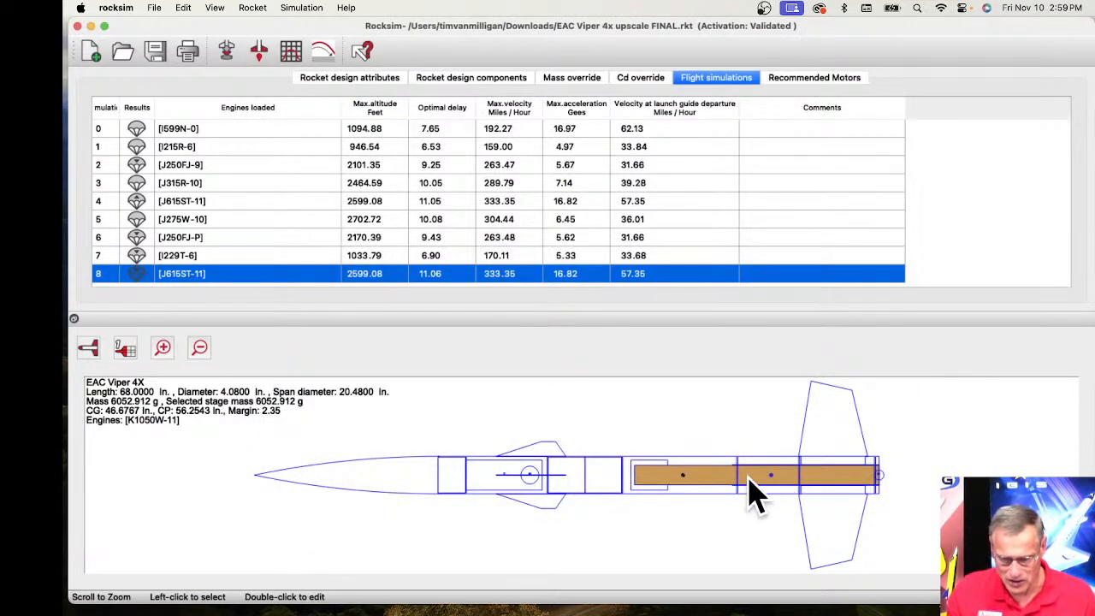
Examine how the K1050W fits inside the aft body tube relative to the drogue parachute and coupler
scroll(738, 484, "up", 5)
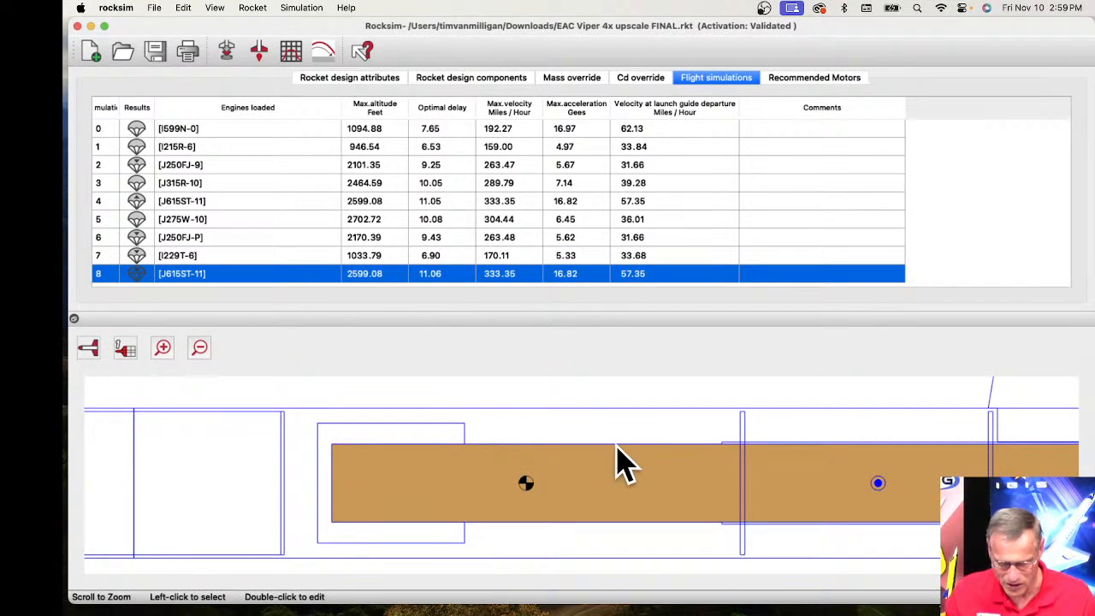
scroll(347, 462, "down", 3)
scroll(344, 459, "down", 3)
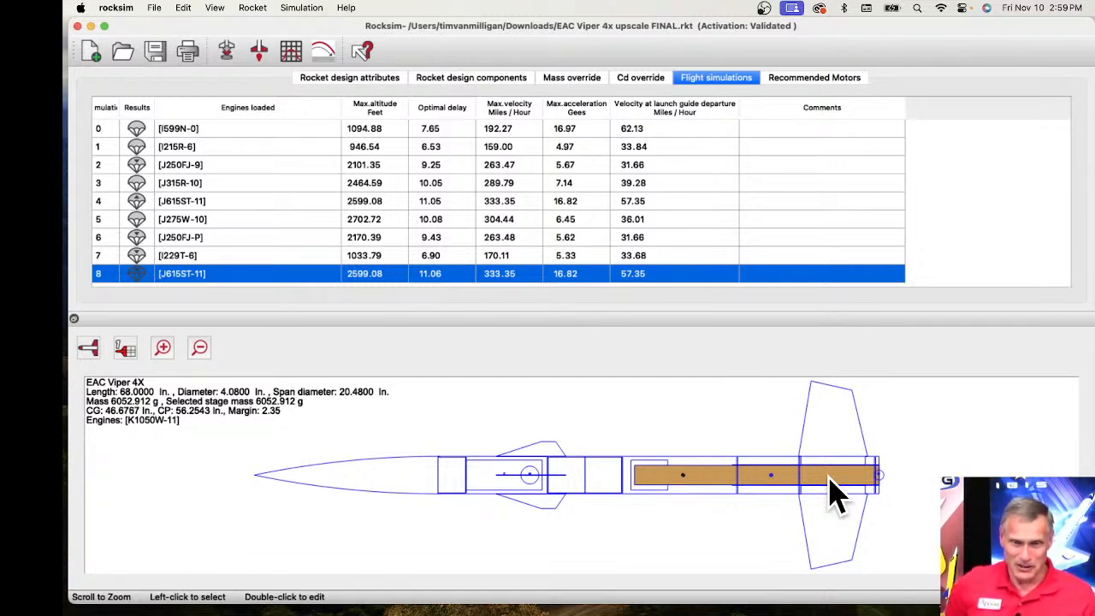
scroll(767, 510, "up", 5)
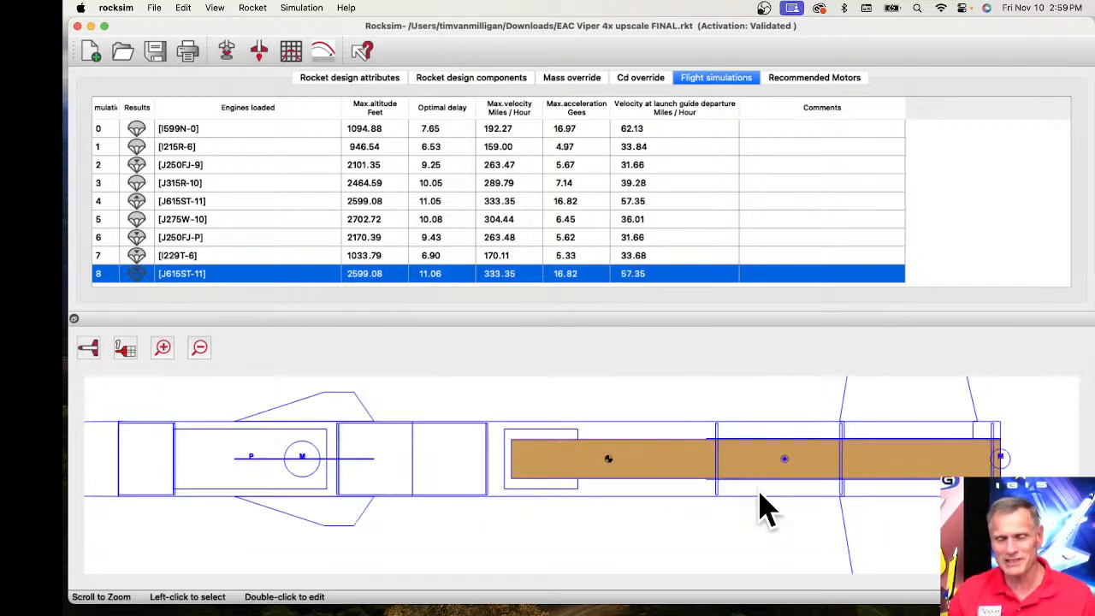
scroll(744, 477, "down", 2)
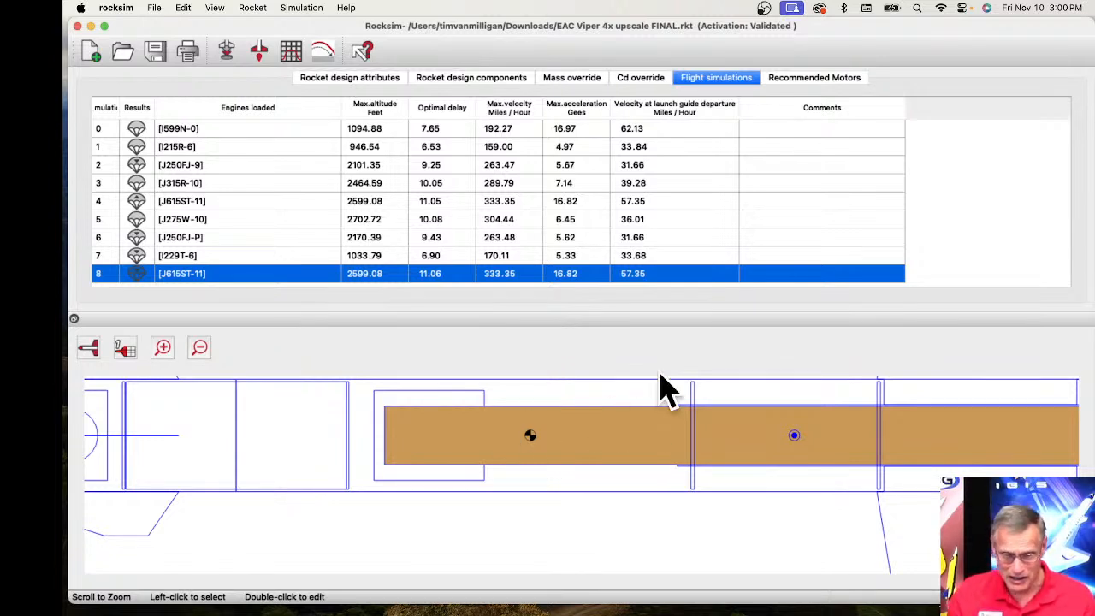
scroll(658, 500, "down", 2)
scroll(657, 501, "down", 2)
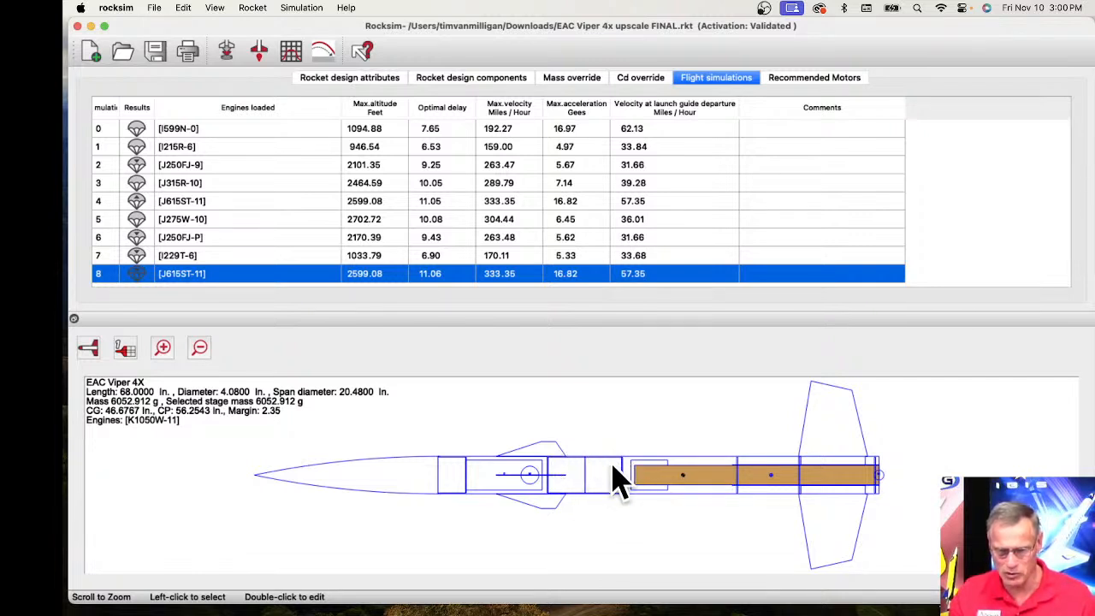
scroll(624, 471, "up", 5)
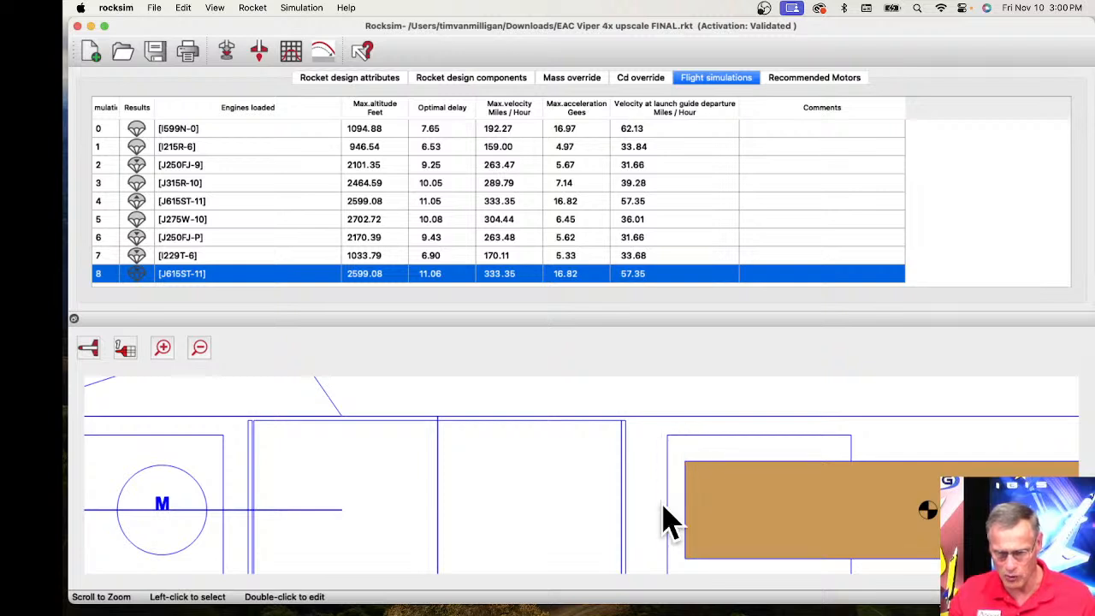
scroll(861, 453, "down", 5)
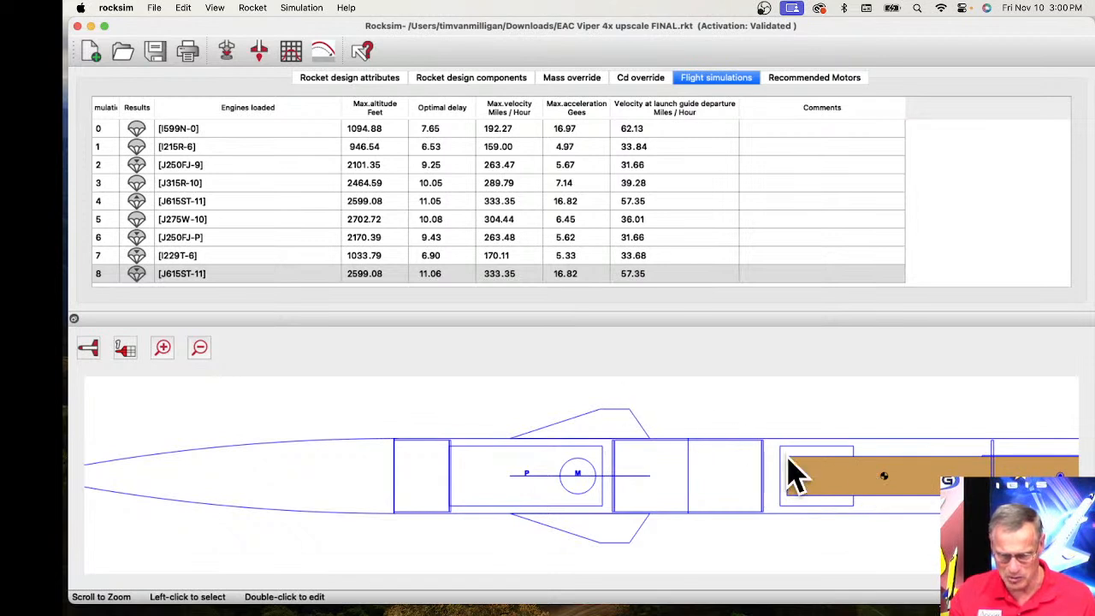
Select the Drogue Parachute among the design components to highlight it in the rocket drawing
left_click(461, 79)
scroll(252, 245, "down", 1)
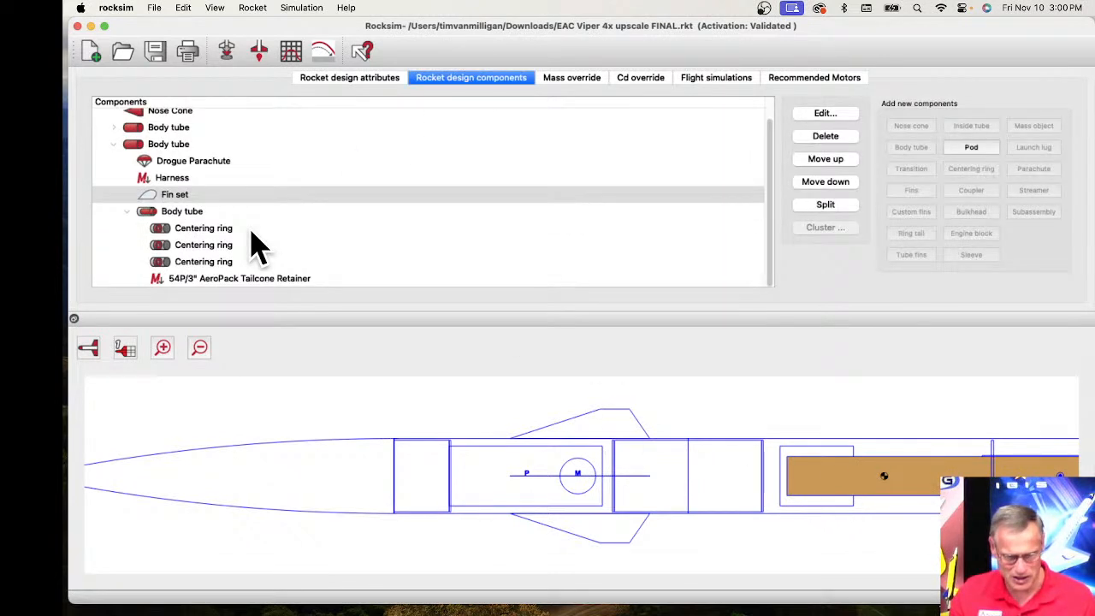
left_click(176, 164)
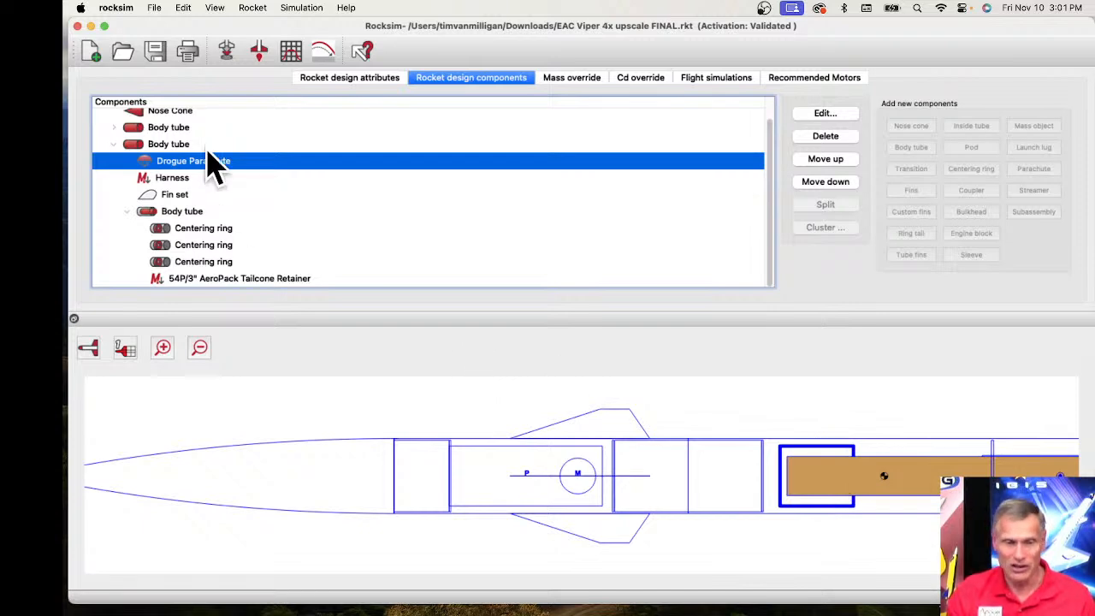
Check the ejection delay options offered for the K1050W and leave the simulation properties without changes
left_click(231, 57)
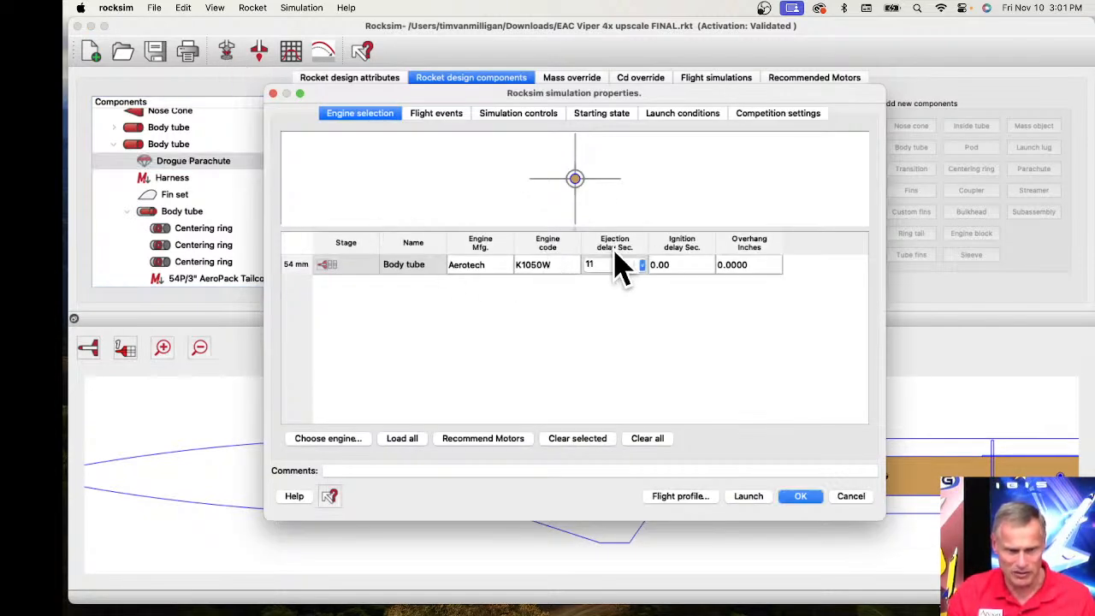
left_click(642, 265)
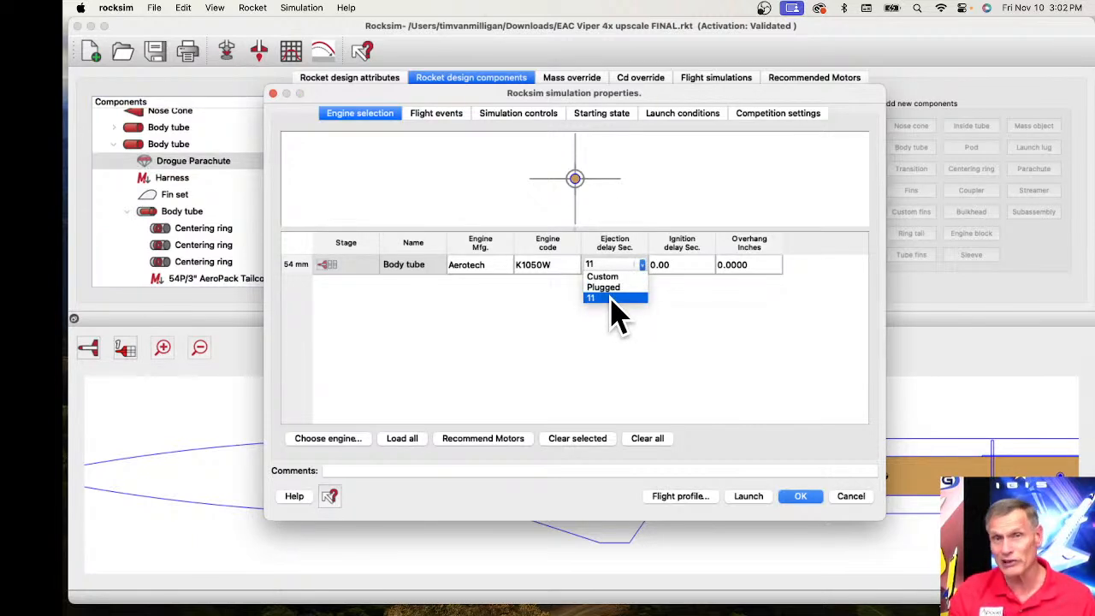
left_click(639, 356)
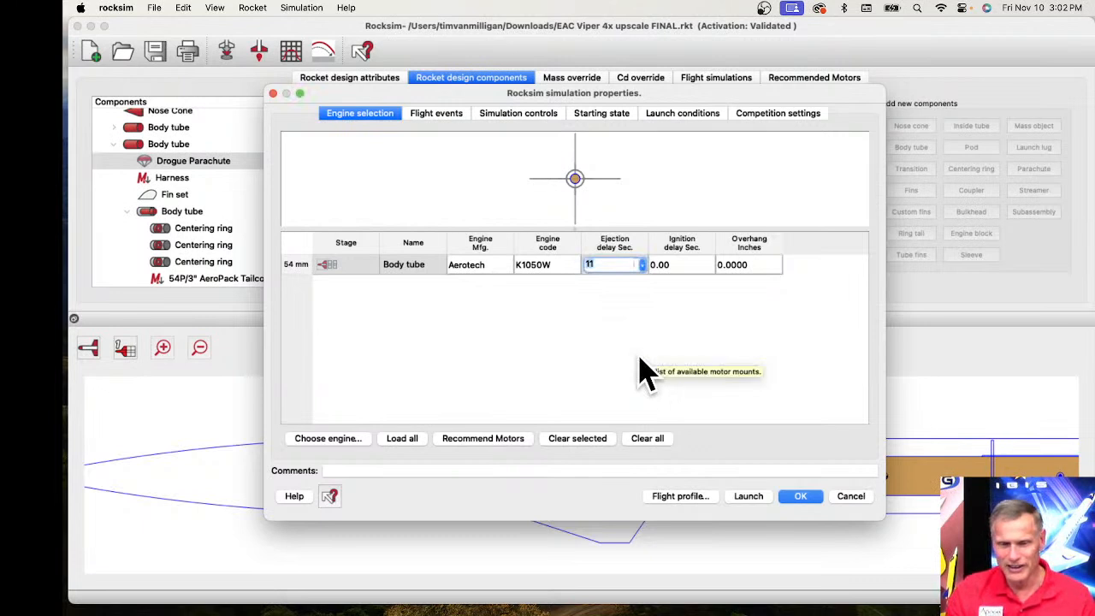
left_click(847, 494)
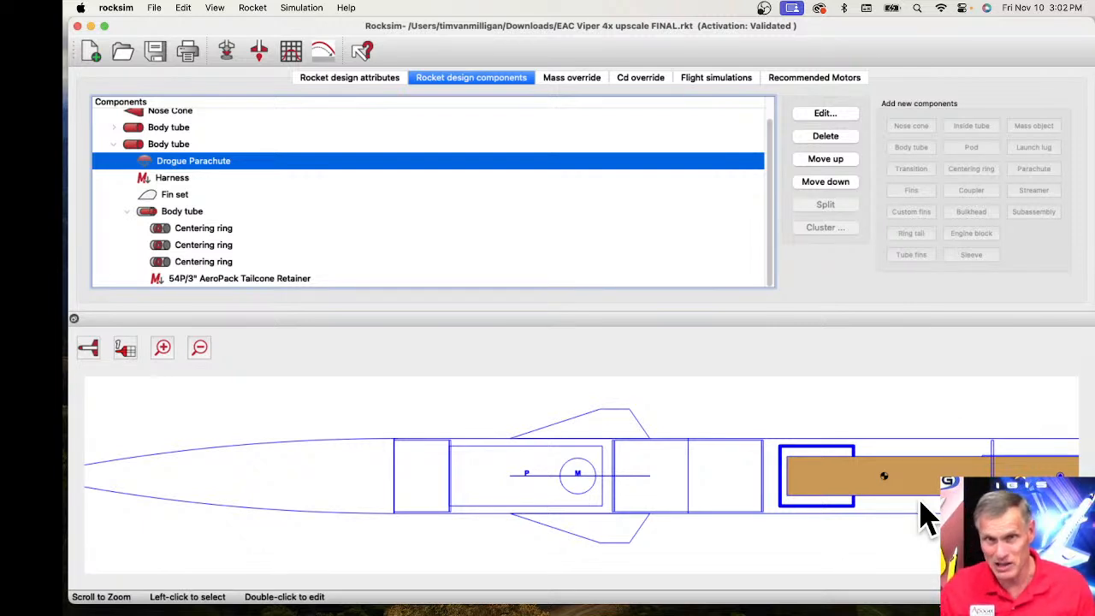
Try to give the K1050W an overhang of 8 inches in the simulation properties
scroll(838, 489, "down", 3)
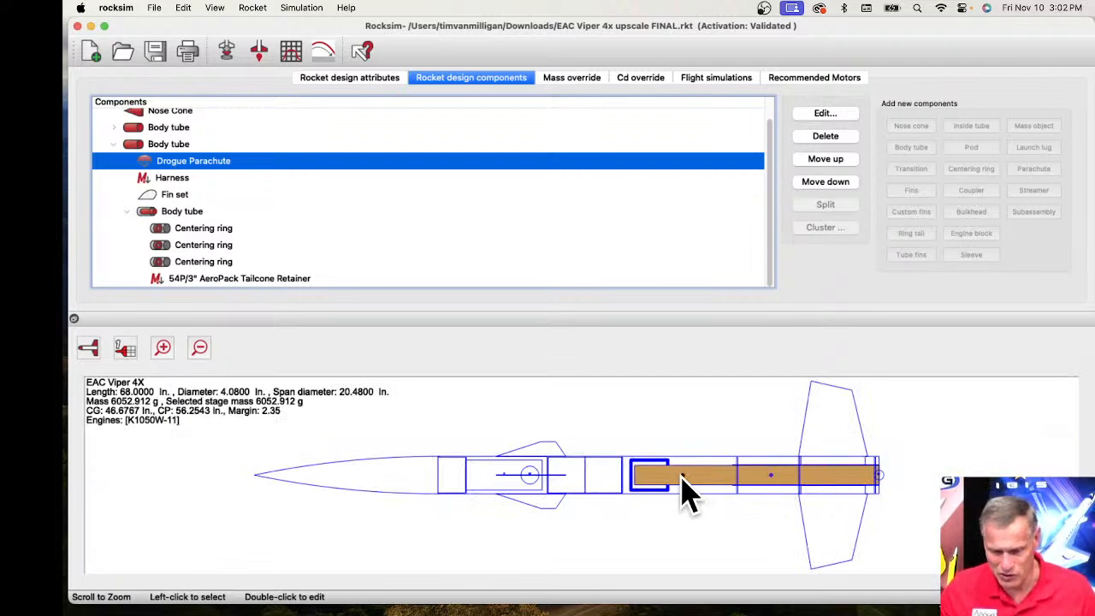
scroll(684, 489, "up", 3)
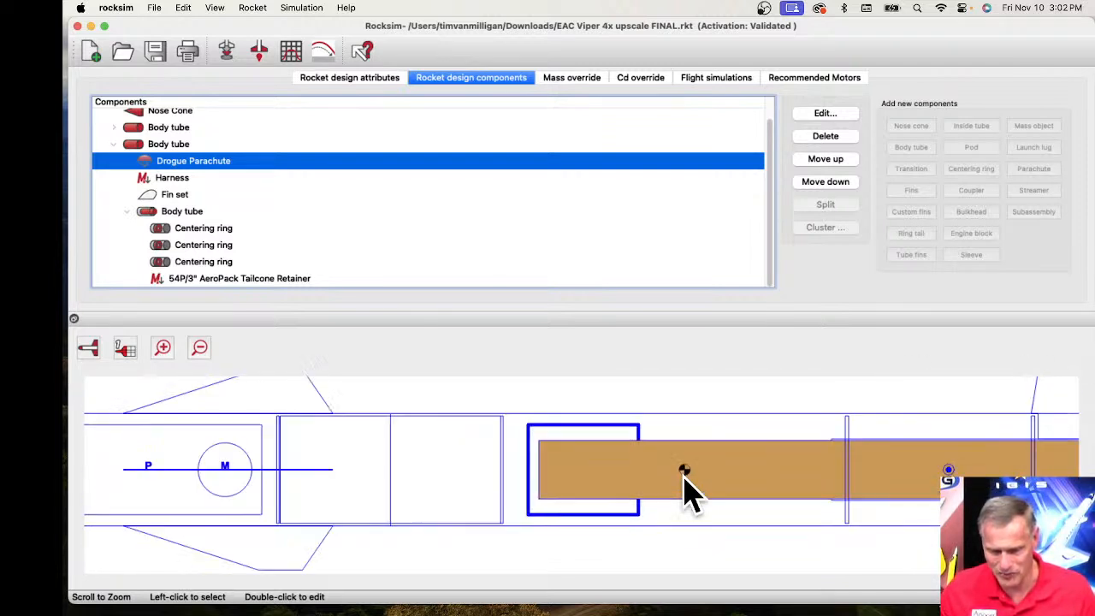
scroll(684, 489, "down", 1)
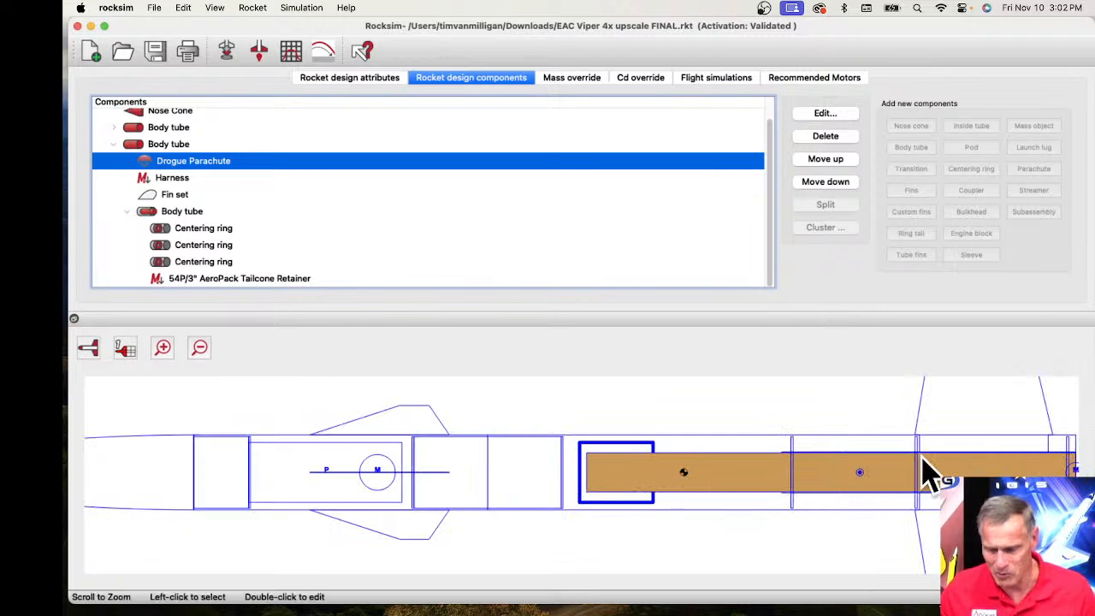
left_click(225, 58)
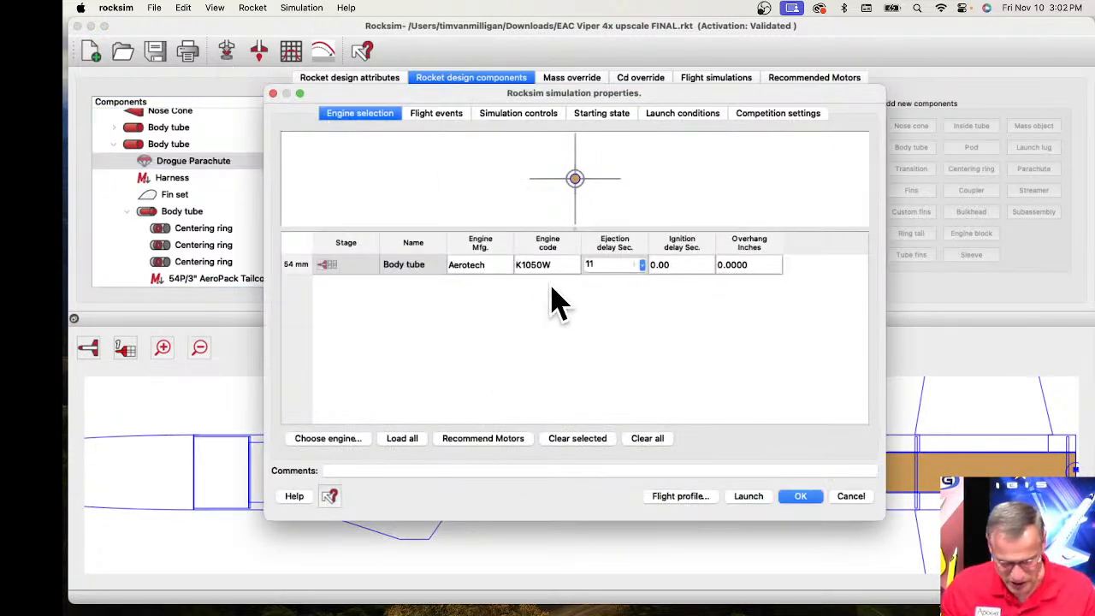
left_click(753, 259)
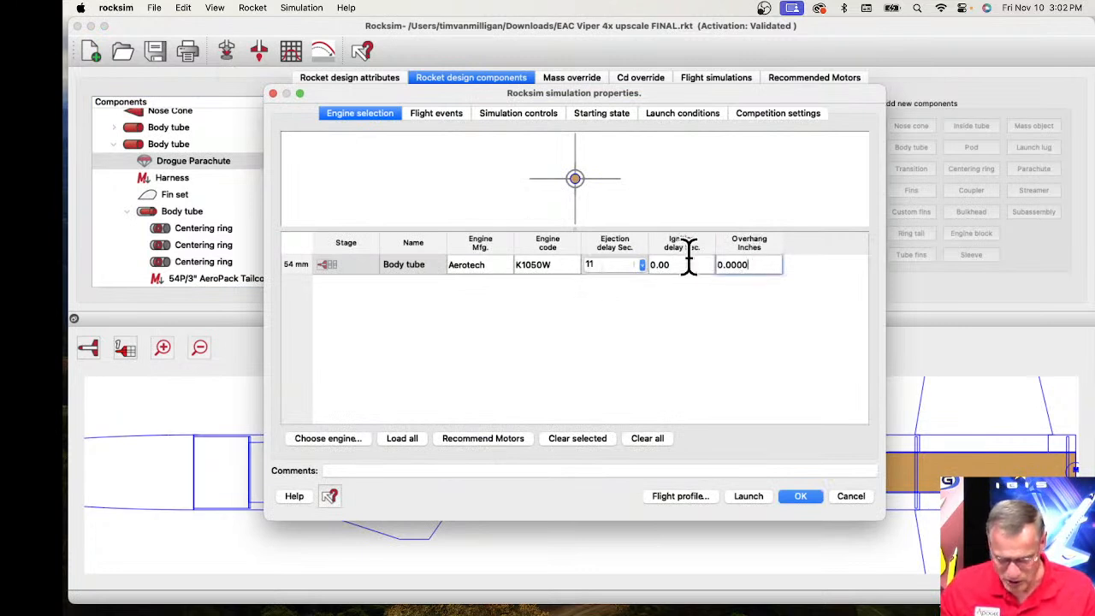
left_click_drag(777, 262, 710, 257)
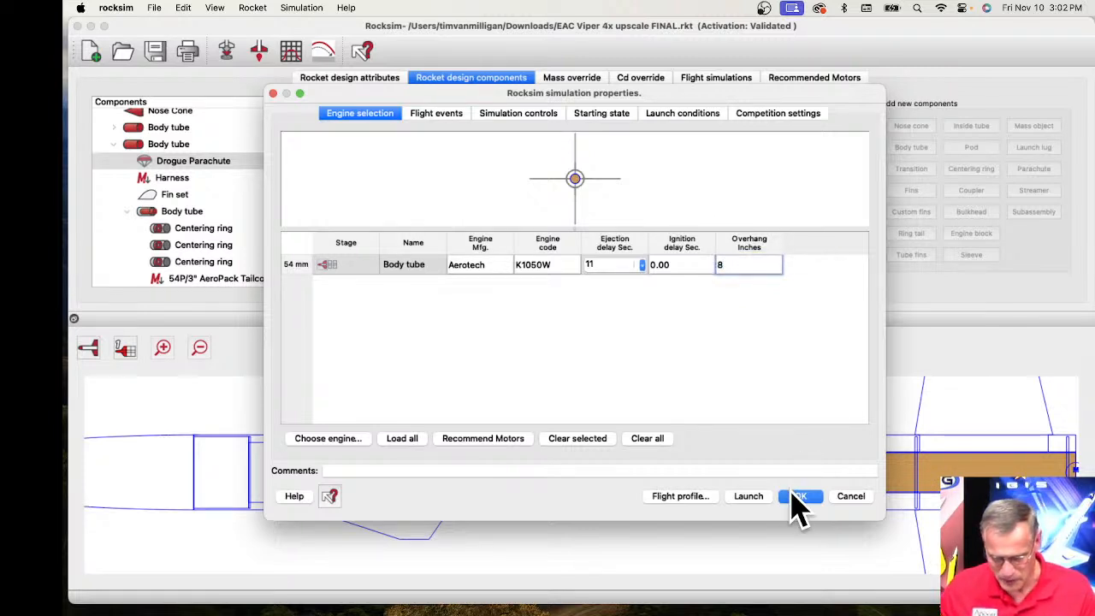
left_click(798, 498)
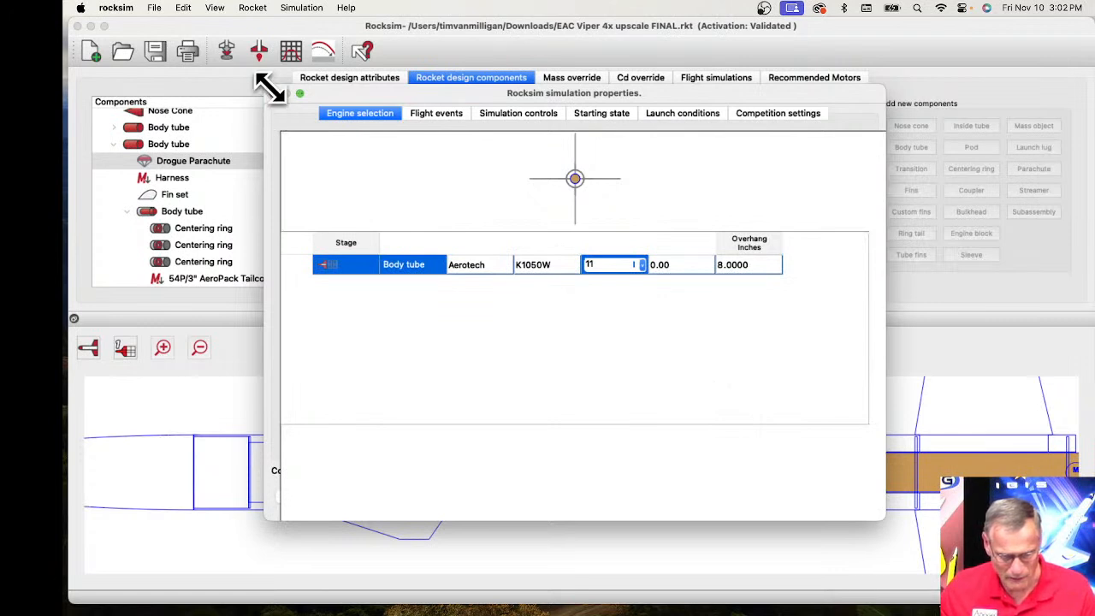
left_click(272, 93)
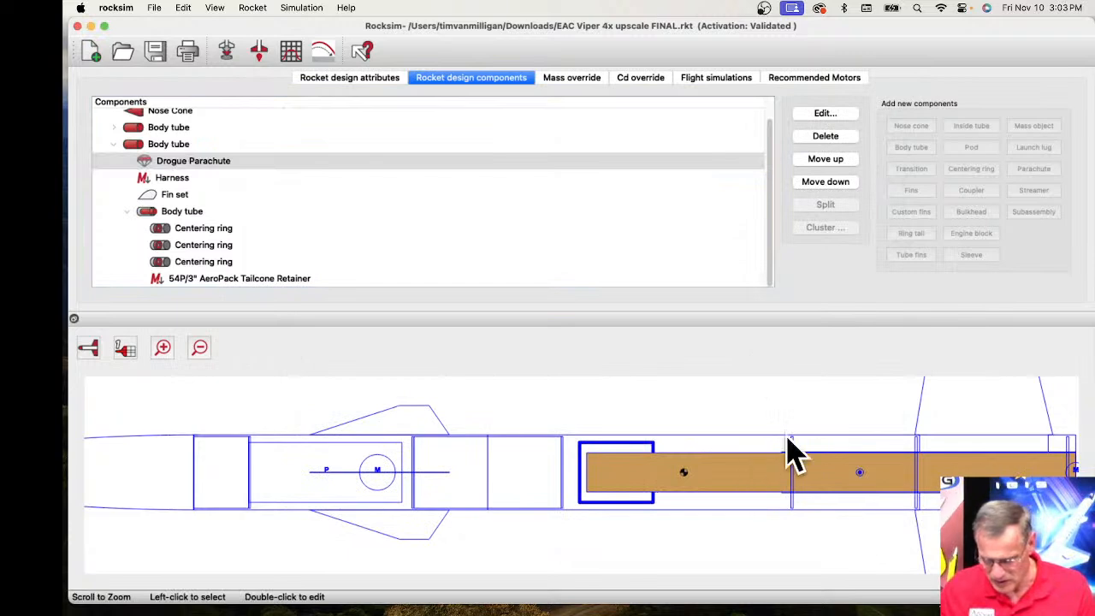
Reopen the simulation properties and set the K1050W's engine overhang to 8 inches
left_click_drag(786, 434, 690, 421)
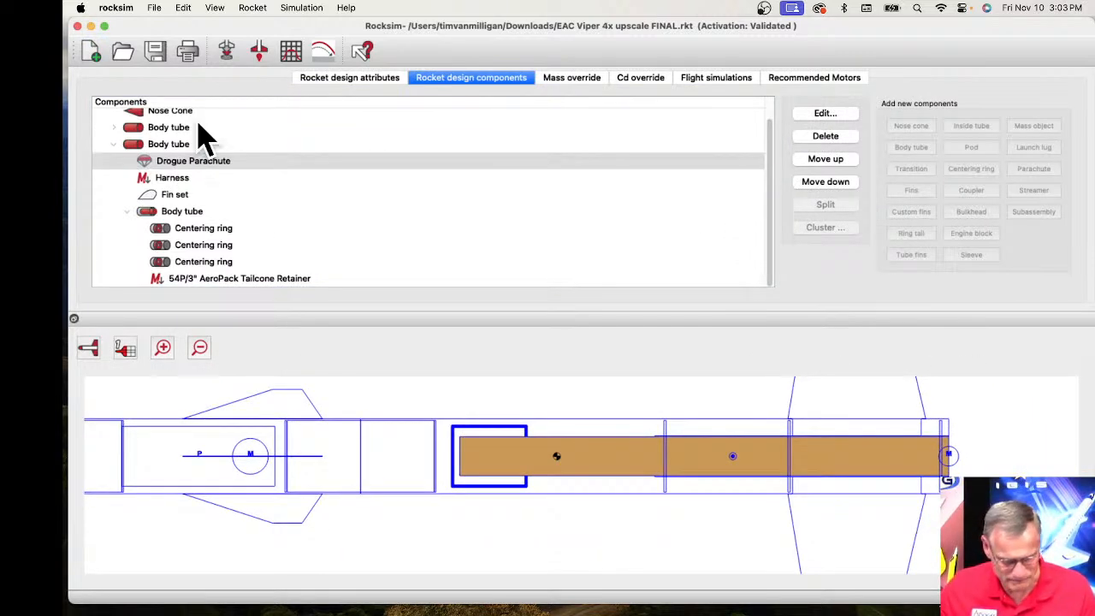
left_click(227, 55)
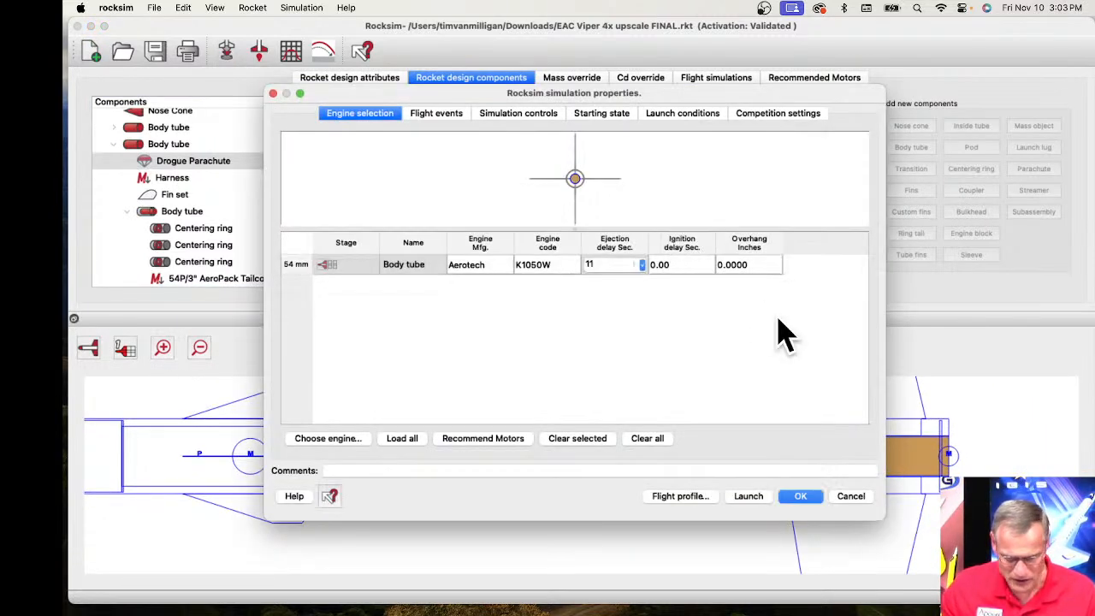
left_click(758, 265)
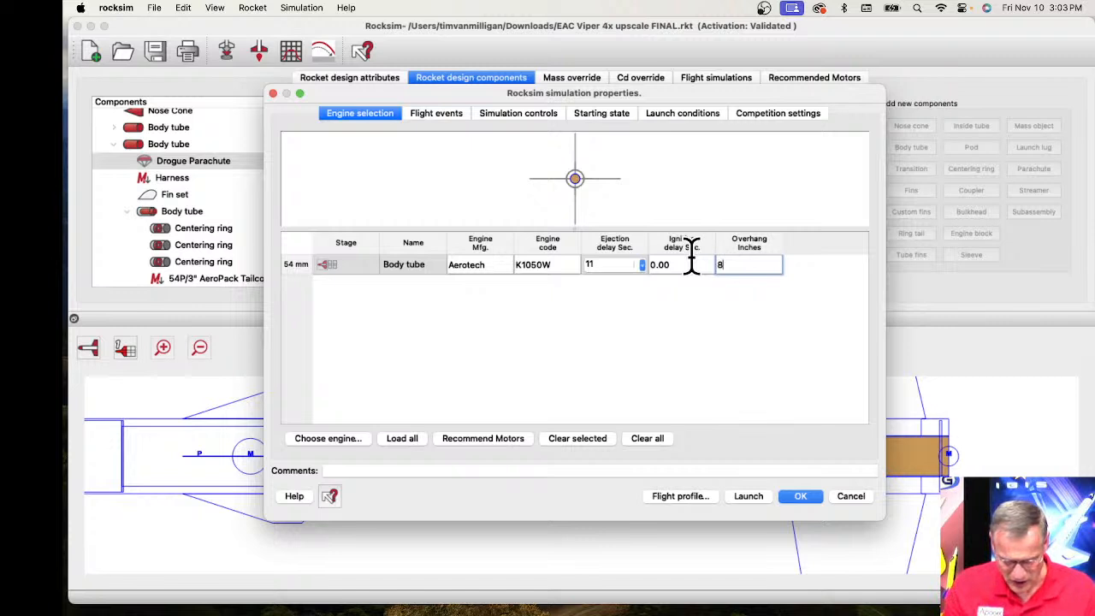
key("Tab")
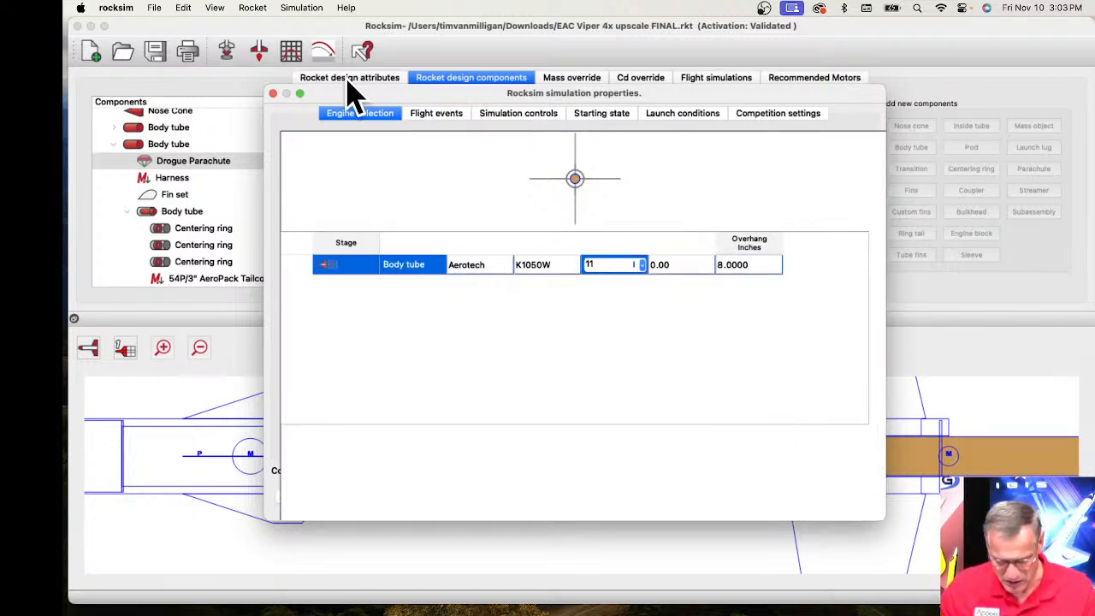
Accept the simulation properties with the K1050W's 8-inch engine overhang
left_click_drag(346, 67, 349, 51)
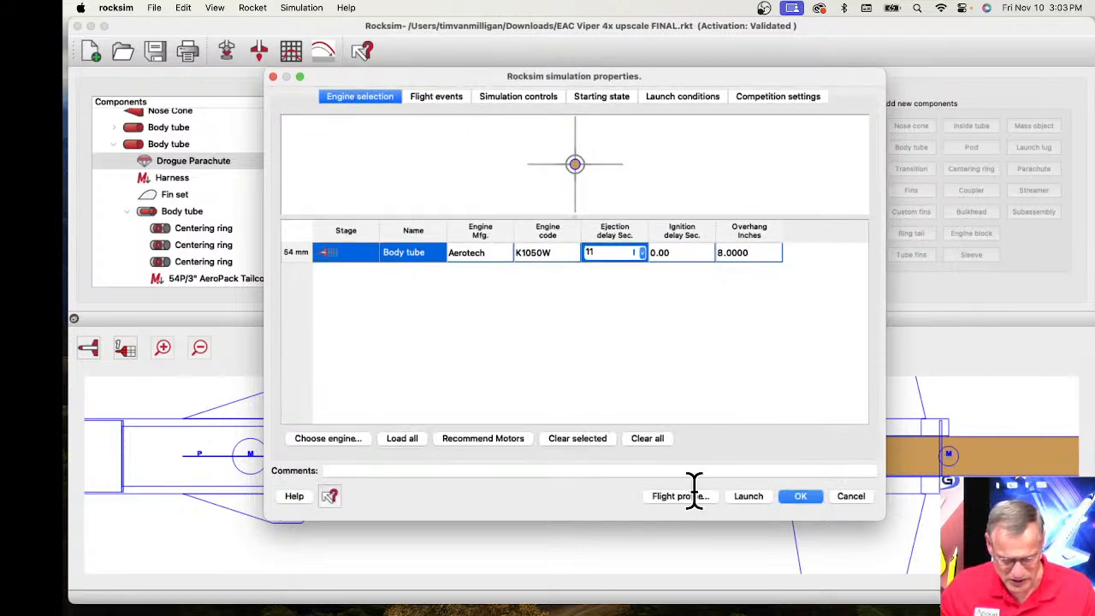
left_click(801, 497)
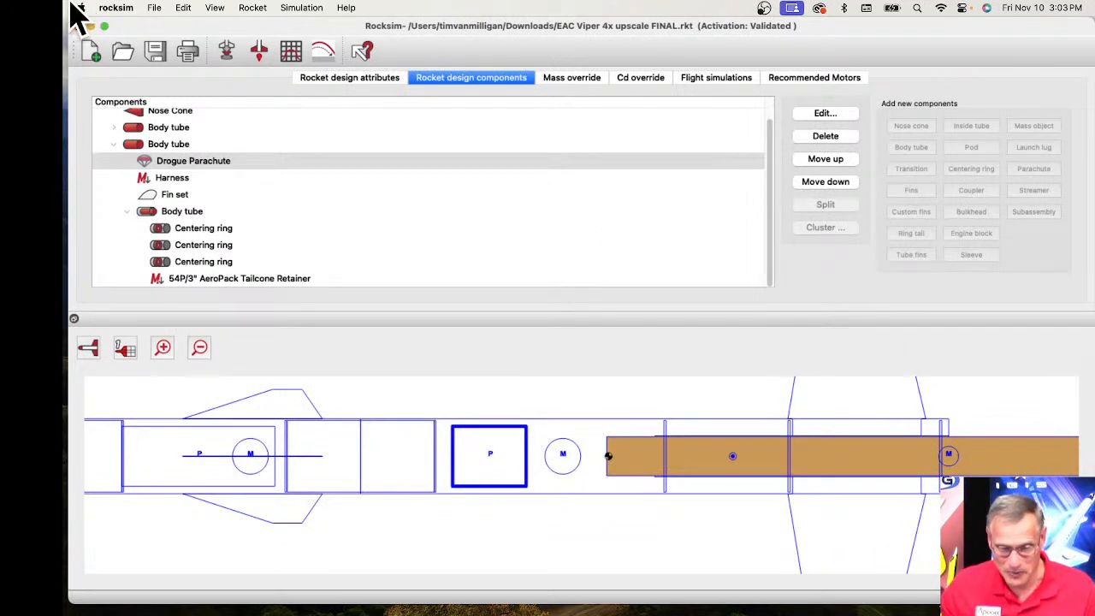
Check the computer's hardware and macOS information and close the overview
left_click(79, 8)
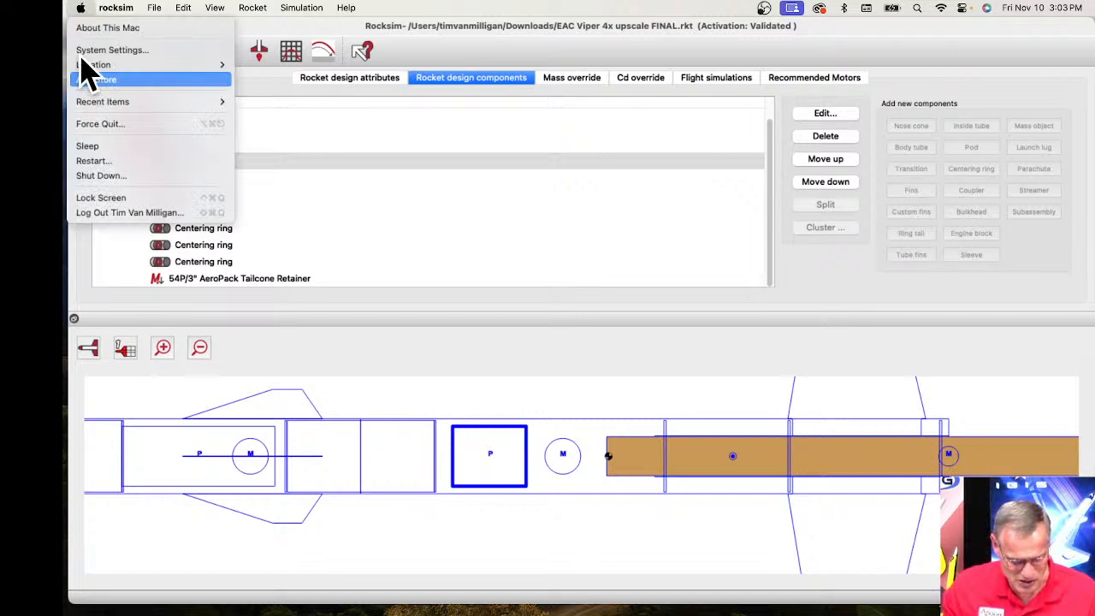
key("Escape")
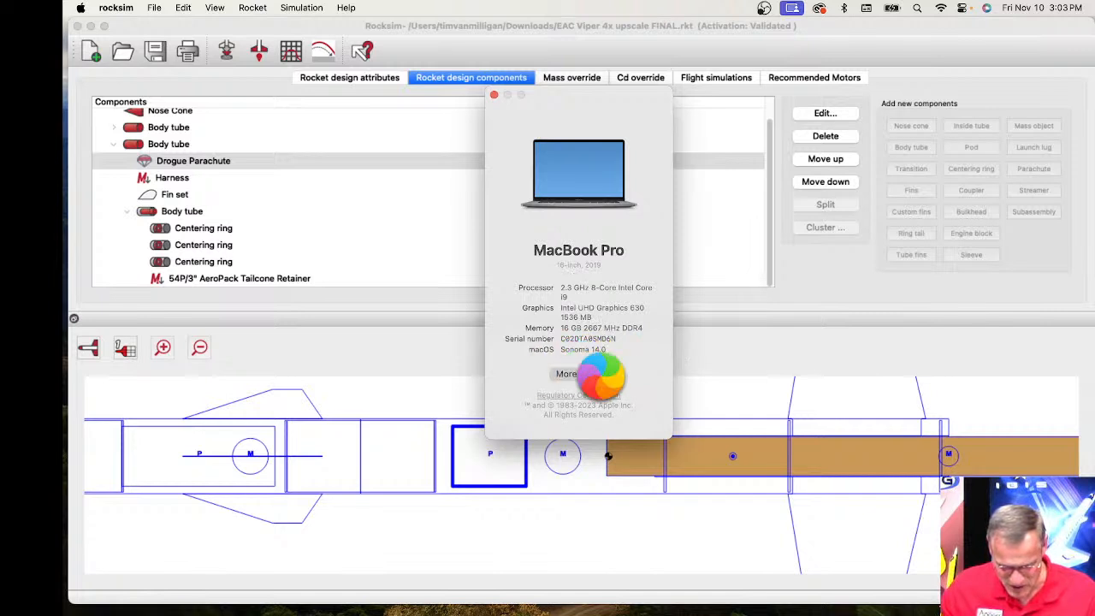
left_click(494, 95)
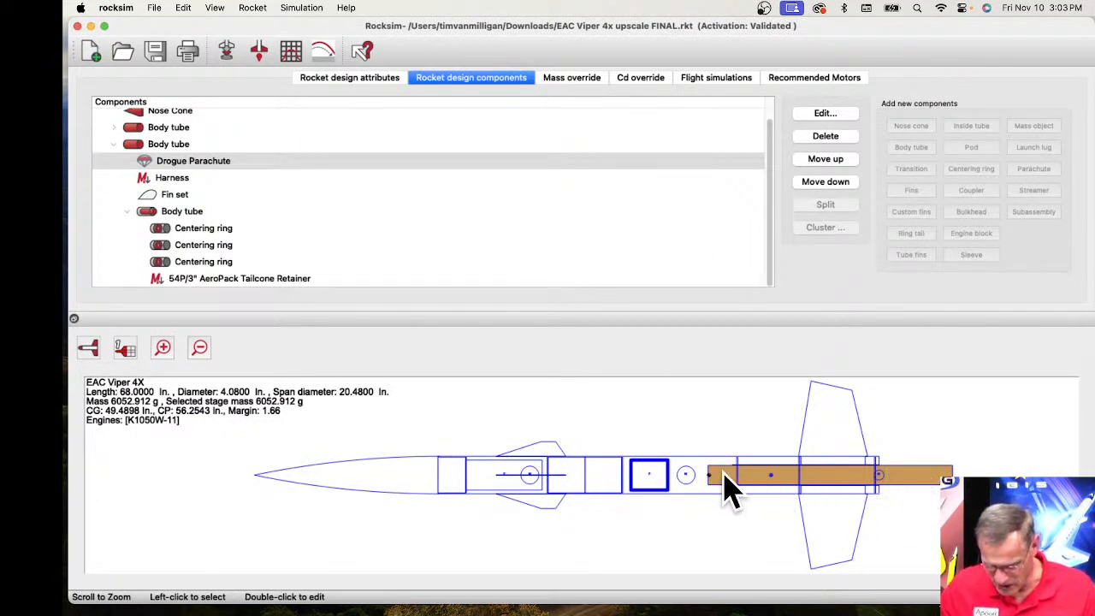
Inspect in the rocket drawing how far the K1050W reaches forward toward the harness and drogue parachute
scroll(721, 487, "up", 5)
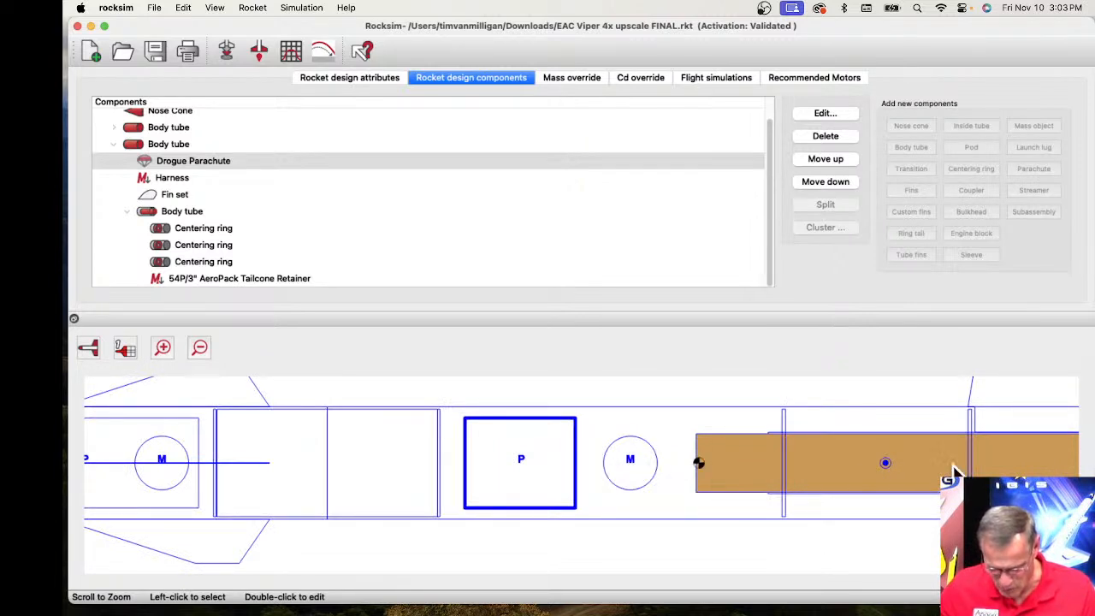
scroll(954, 474, "up", 2)
scroll(953, 476, "down", 8)
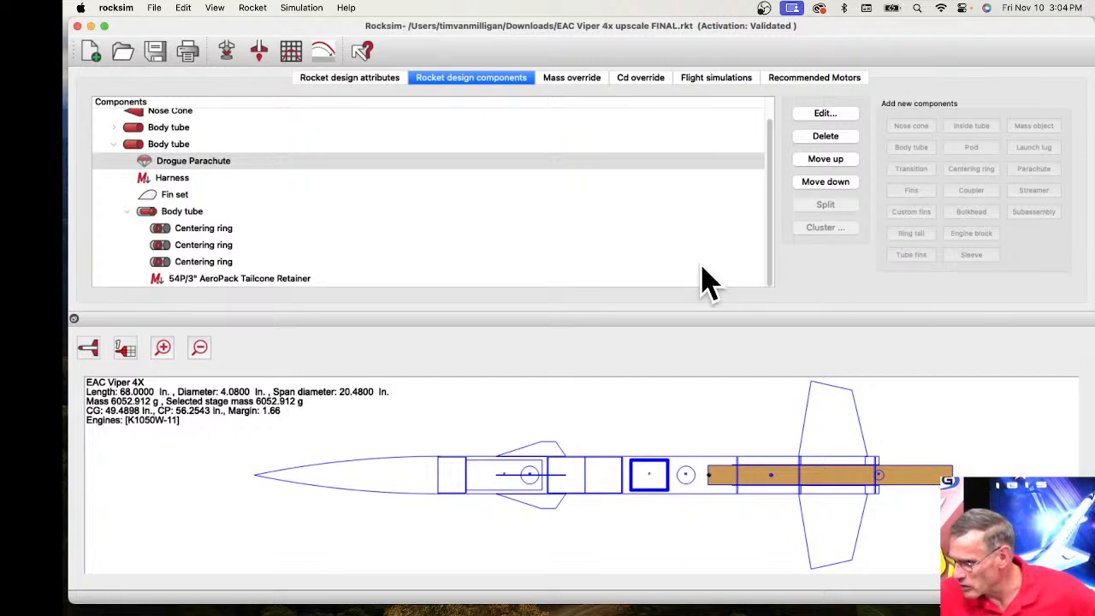
Open the engine selections for the body tube's motor mount from the simulation properties and enlarge the window
left_click(226, 53)
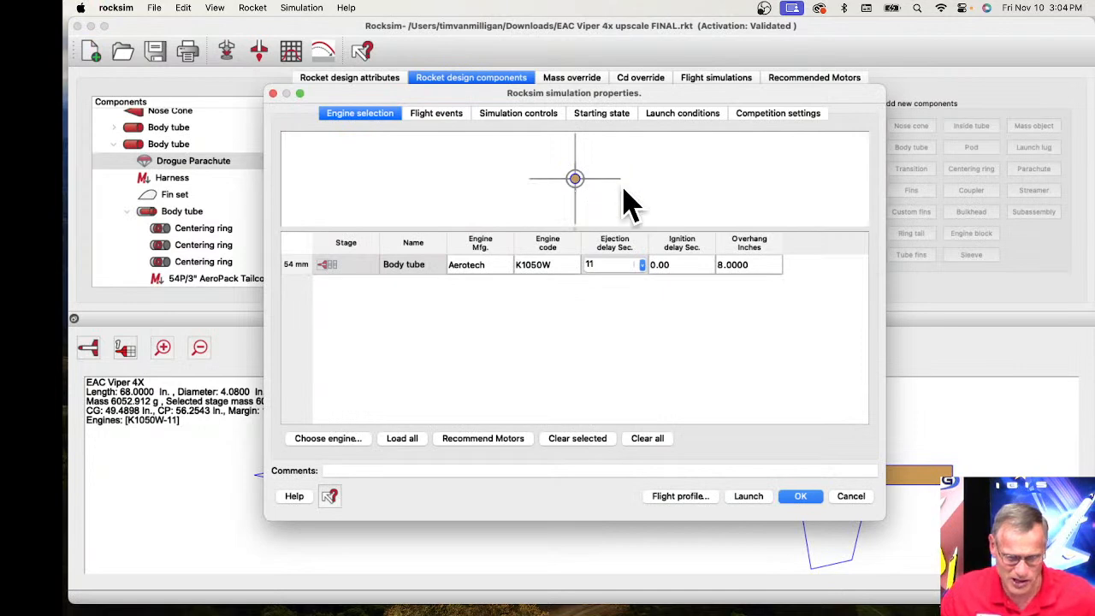
left_click(425, 272)
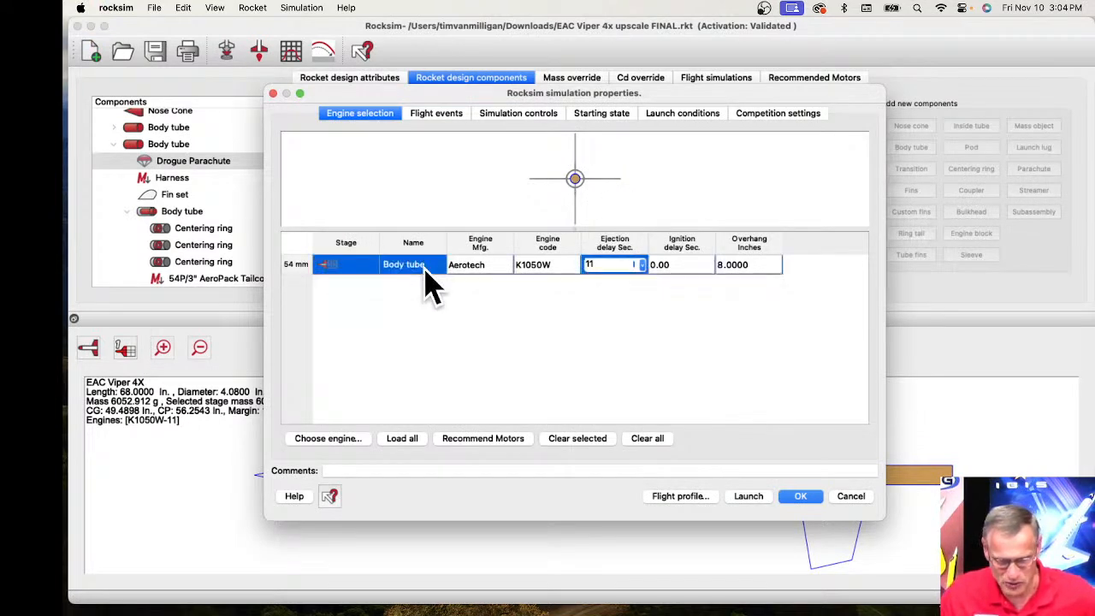
double_click(425, 272)
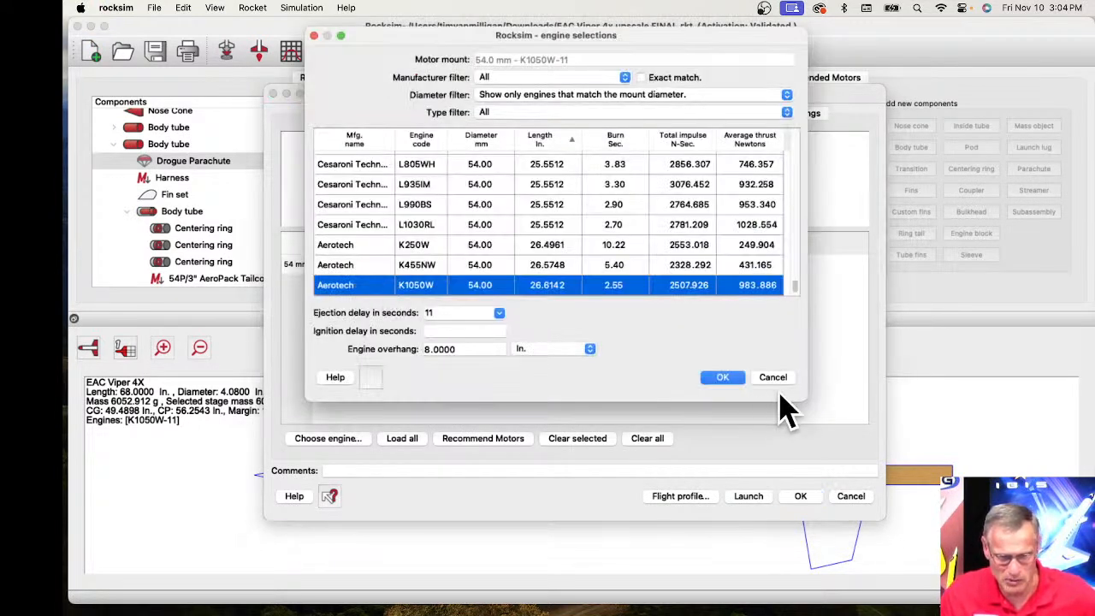
left_click_drag(802, 402, 1039, 559)
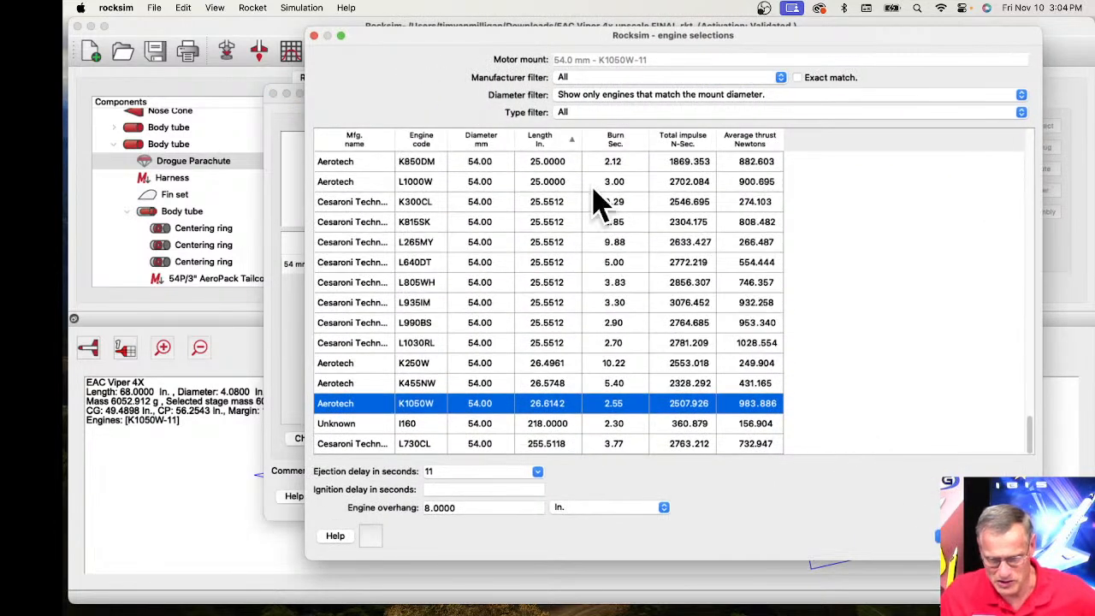
Compare the 54 mm motors by length from shortest to longest and close the engine selections with the K1050W kept
left_click(542, 139)
left_click(554, 143)
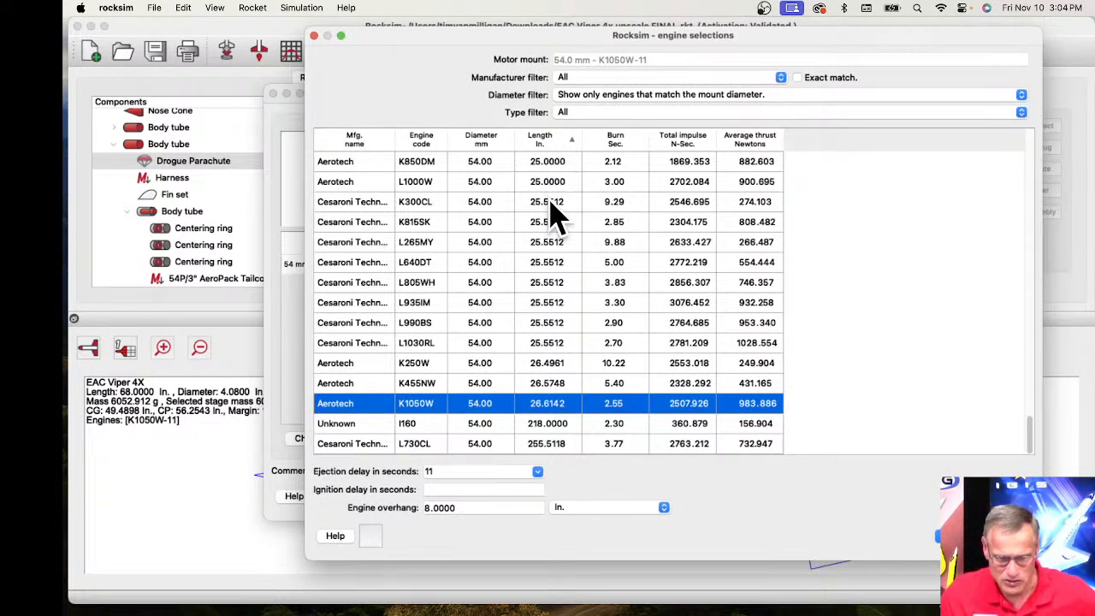
scroll(554, 214, "up", 5)
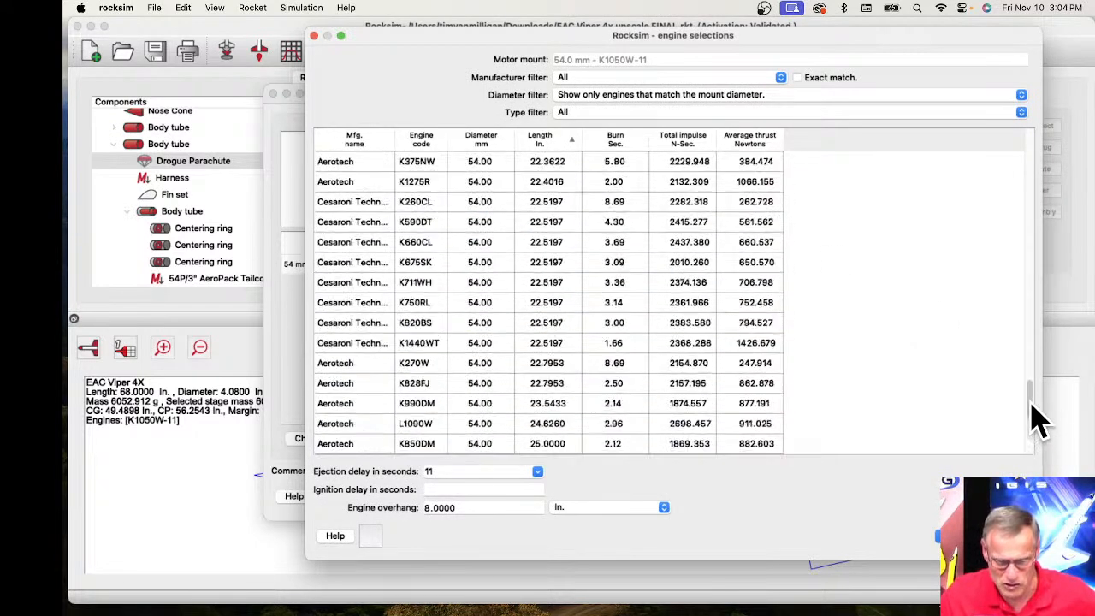
left_click_drag(1035, 411, 1019, 139)
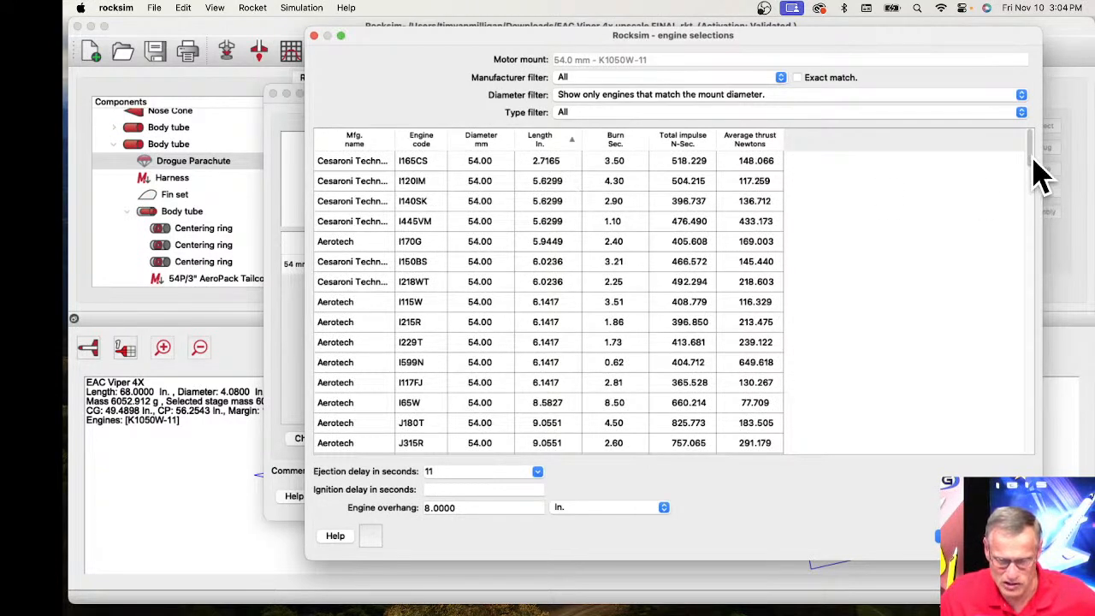
scroll(1037, 188, "down", 10)
scroll(1047, 284, "down", 15)
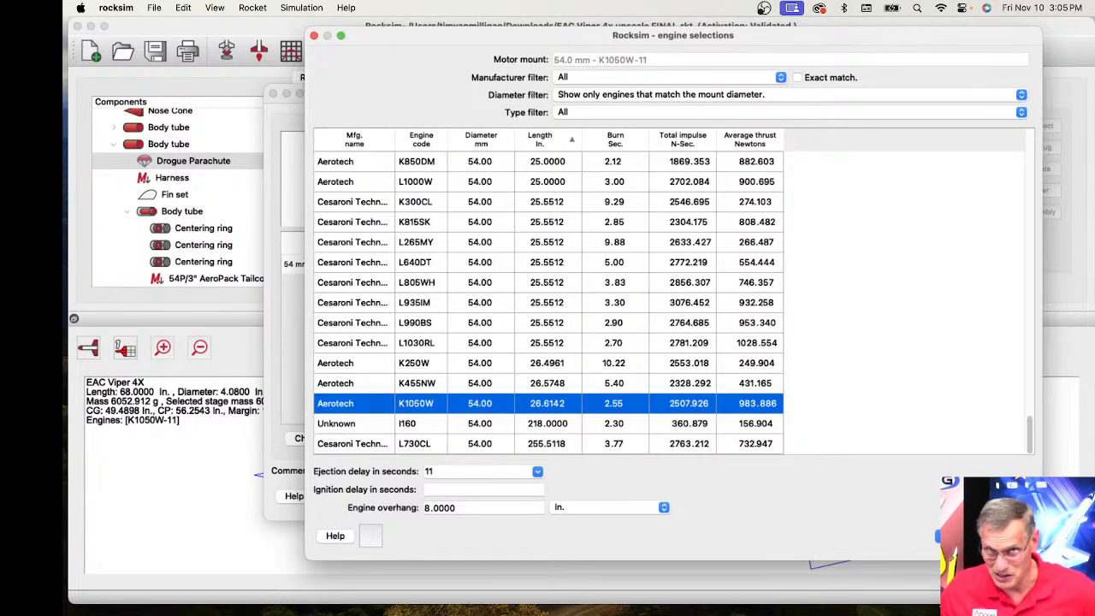
left_click(956, 536)
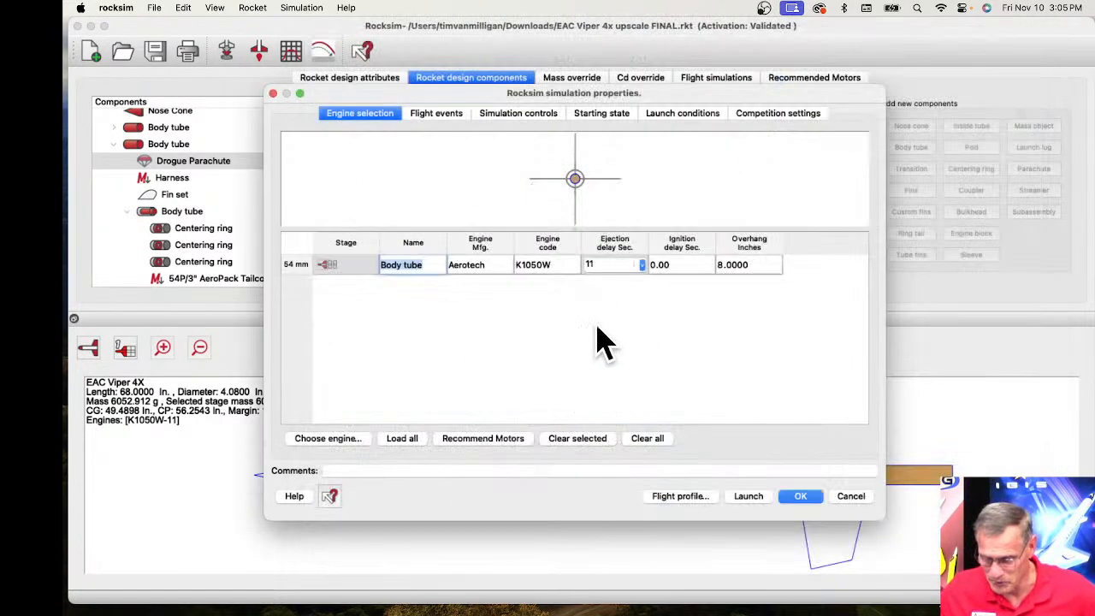